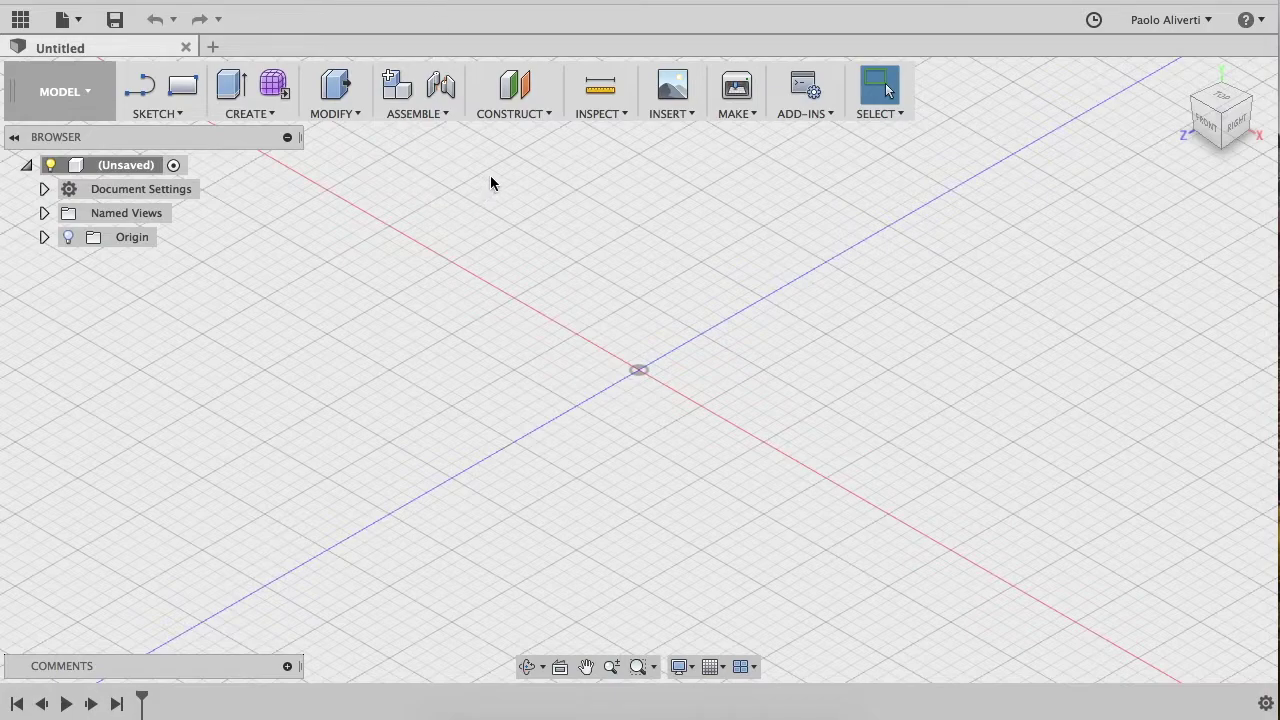
Create a box with a 55 × 50 mm base on the XZ ground plane, 25 mm tall
{"action": "left_click", "coordinate": [507, 116]}
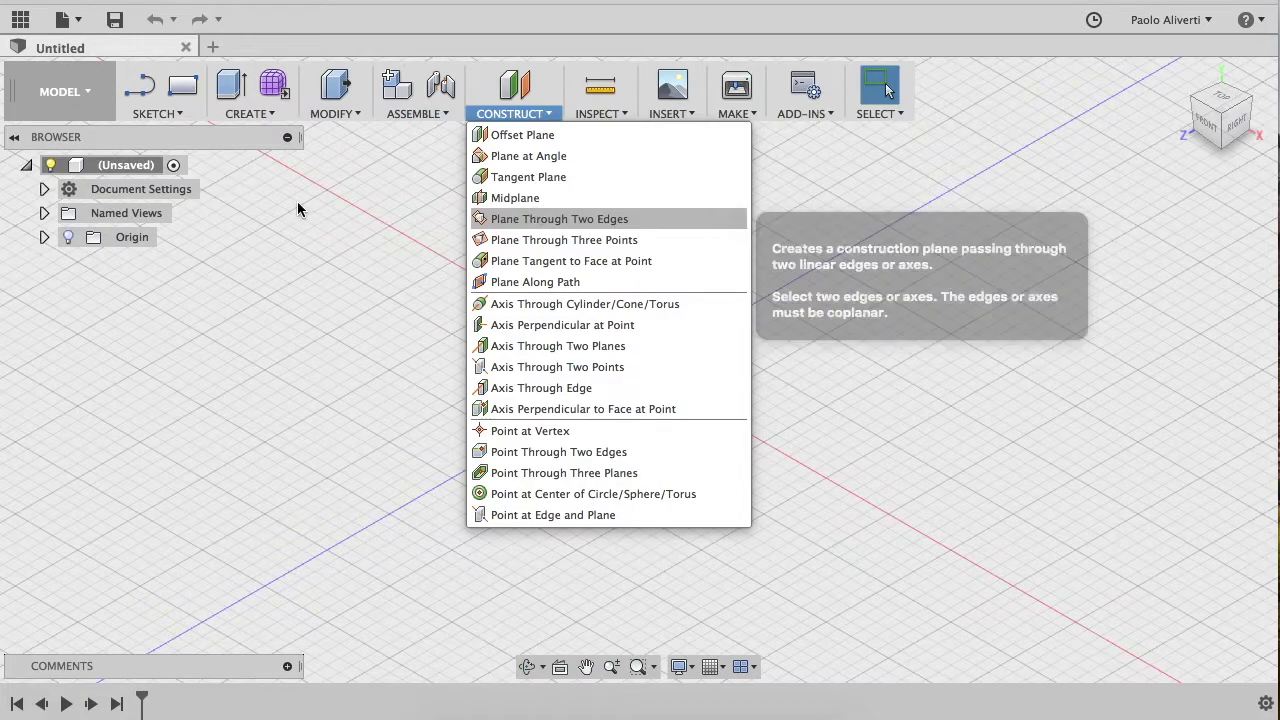
{"action": "left_click", "coordinate": [395, 273]}
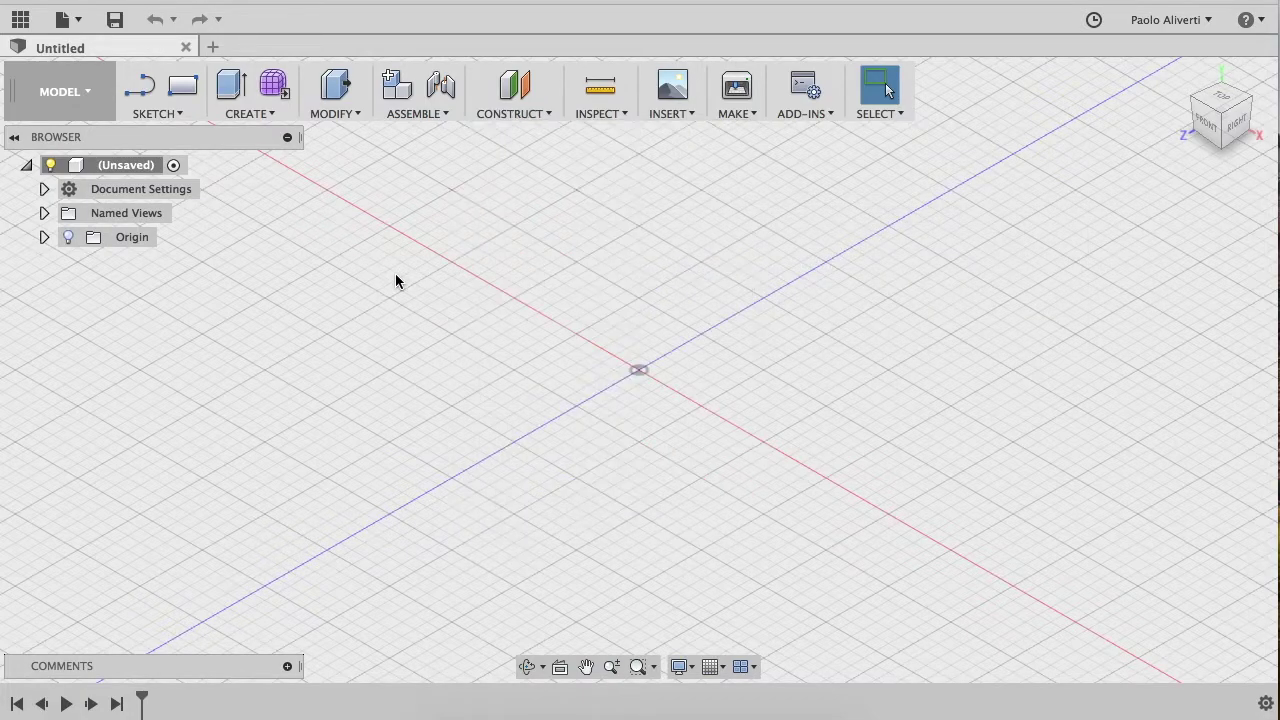
{"action": "left_click", "coordinate": [241, 116]}
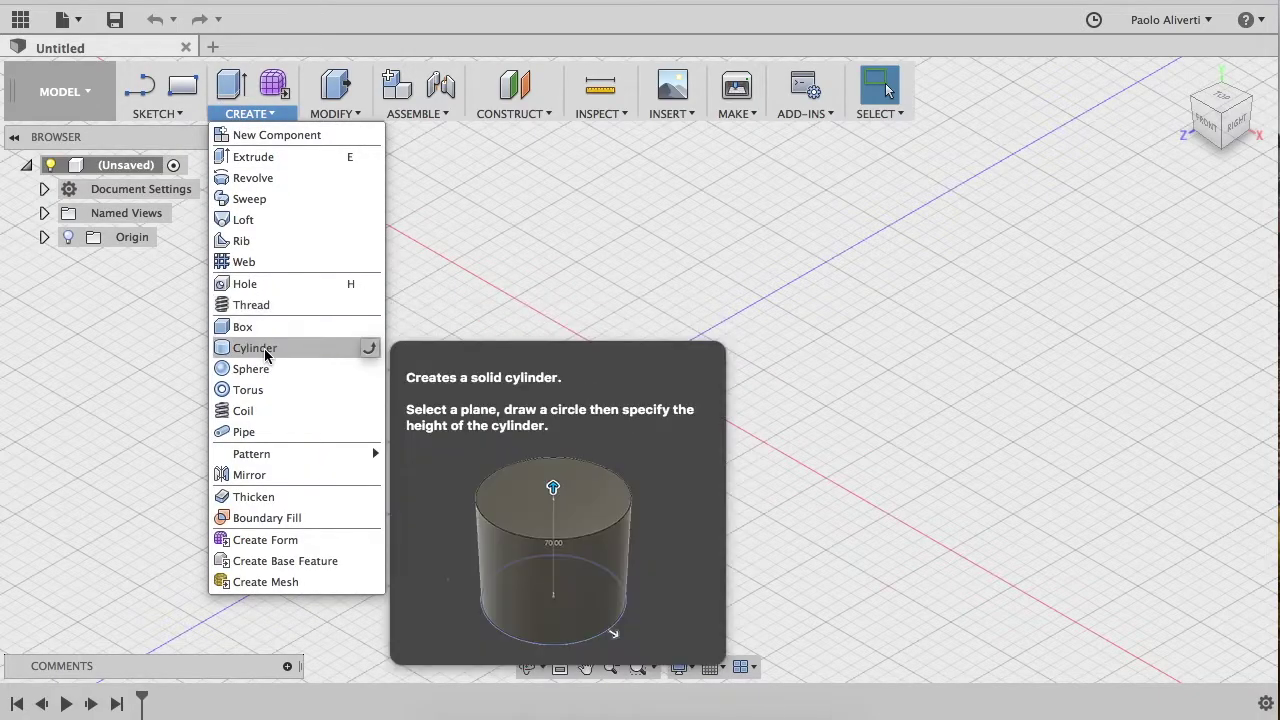
{"action": "left_click", "coordinate": [262, 327]}
{"action": "left_click", "coordinate": [644, 440]}
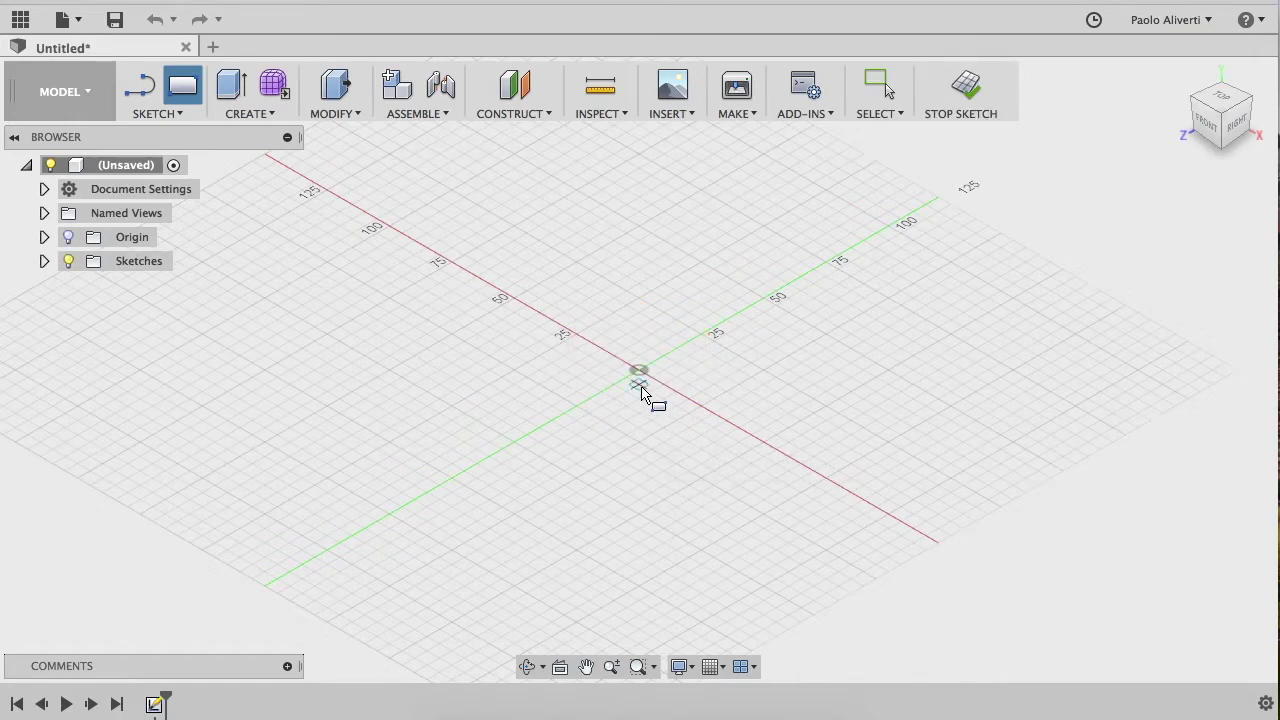
{"action": "left_click", "coordinate": [635, 310]}
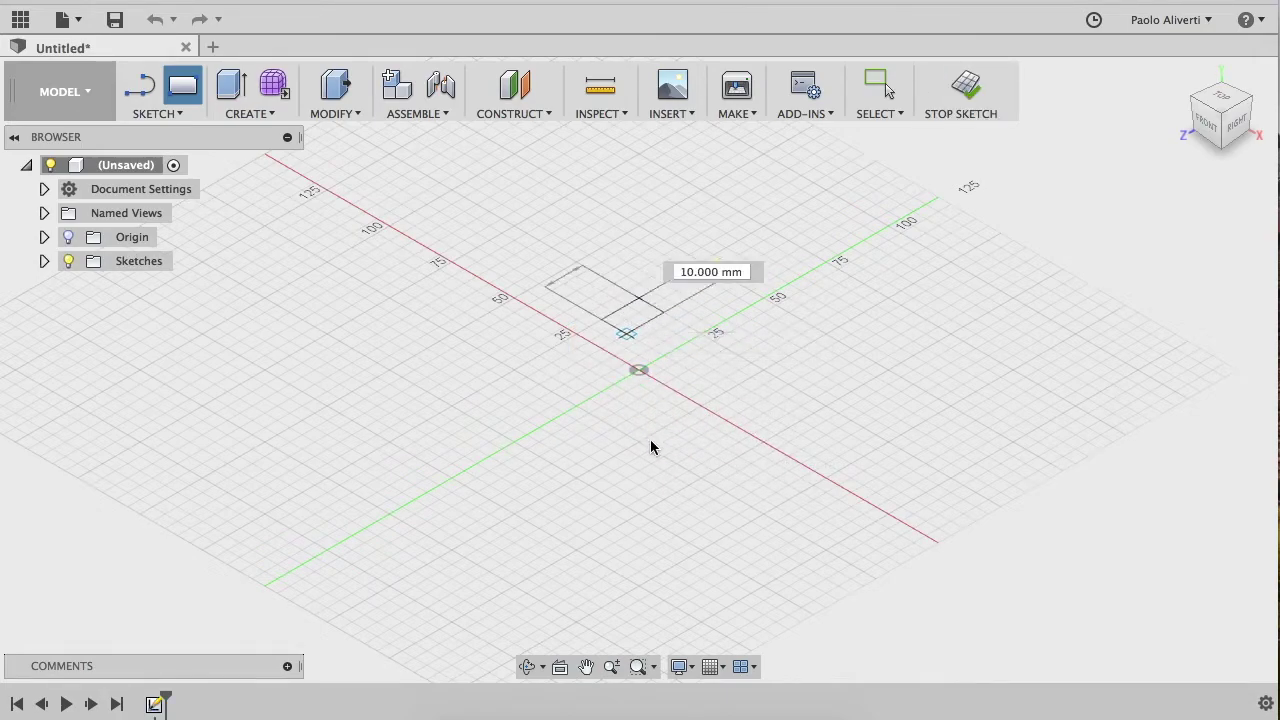
{"action": "key", "text": "Return"}
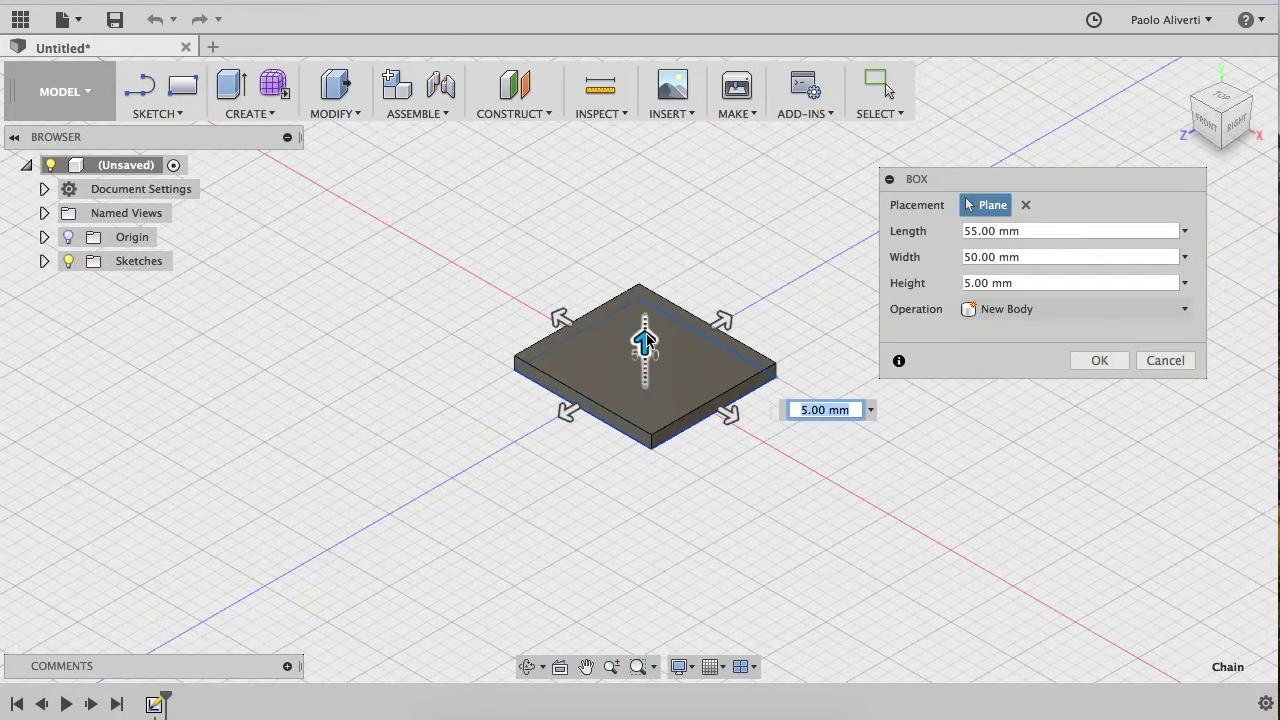
{"action": "left_click_drag", "start_coordinate": [645, 338], "coordinate": [645, 286]}
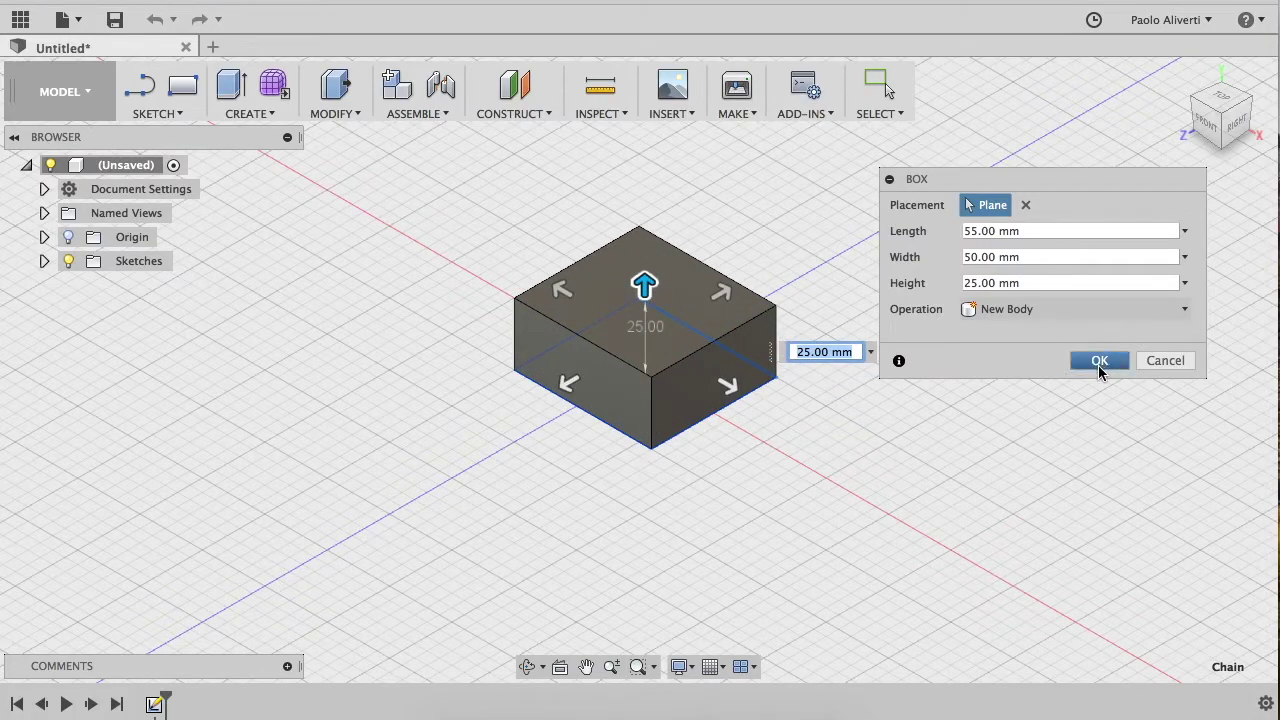
{"action": "left_click", "coordinate": [1098, 362]}
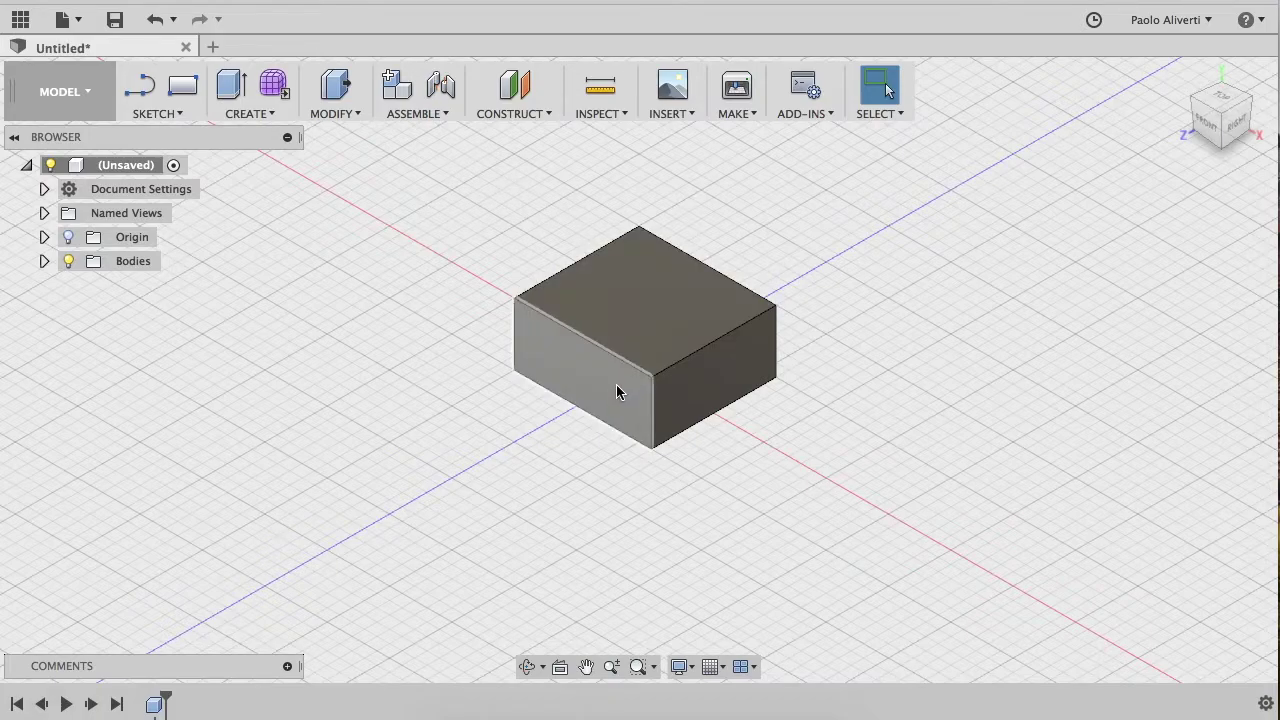
Offset a construction plane 15 mm up from the box's top face
{"action": "left_click", "coordinate": [631, 303]}
{"action": "left_click", "coordinate": [457, 238]}
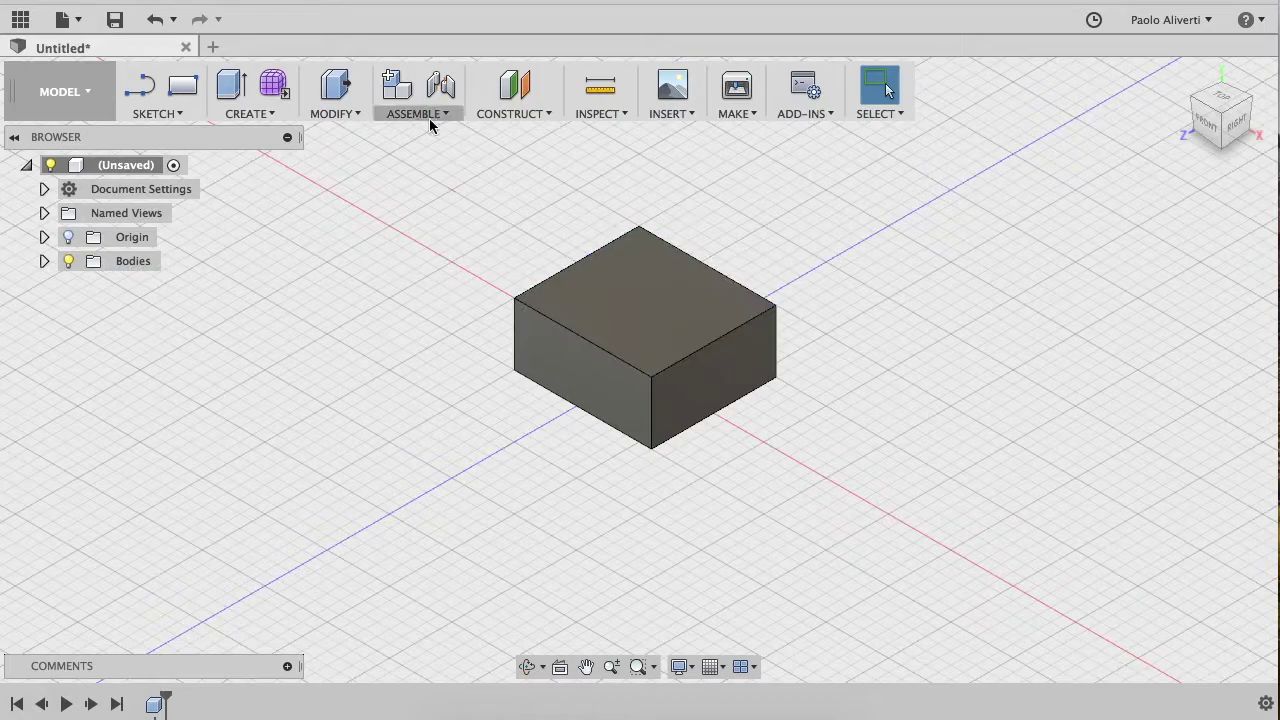
{"action": "left_click", "coordinate": [519, 113]}
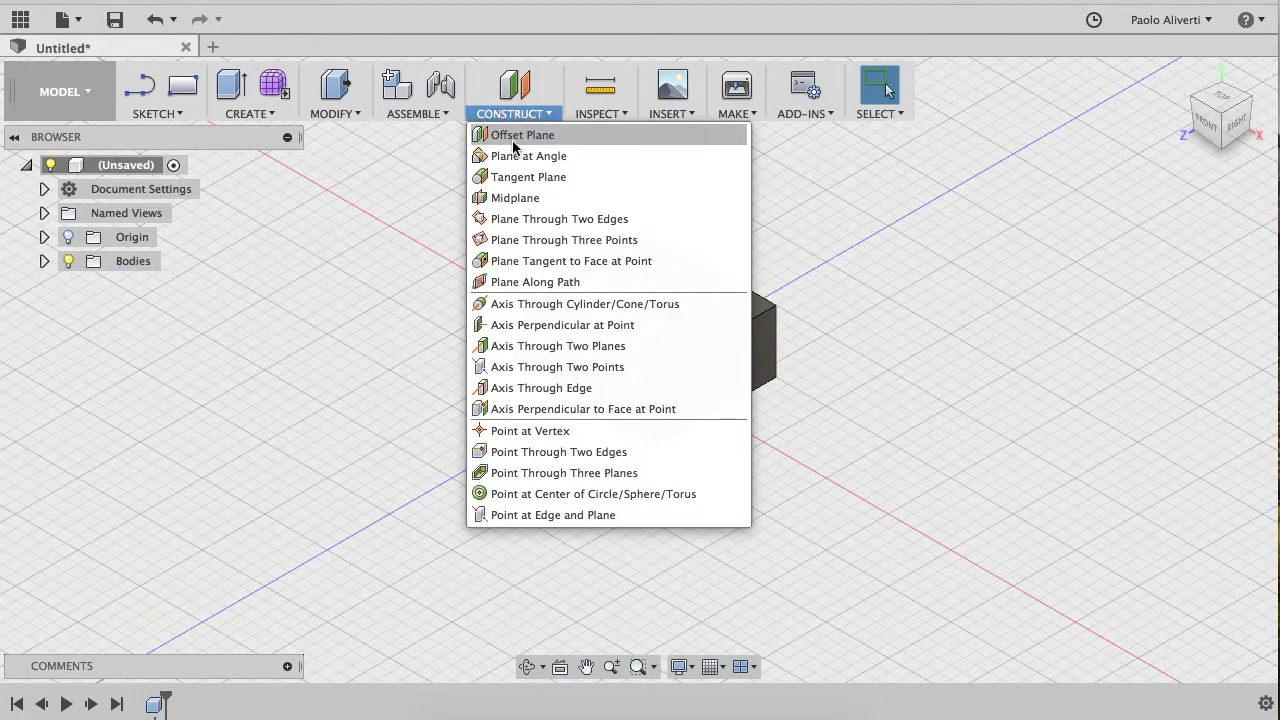
{"action": "left_click", "coordinate": [513, 145]}
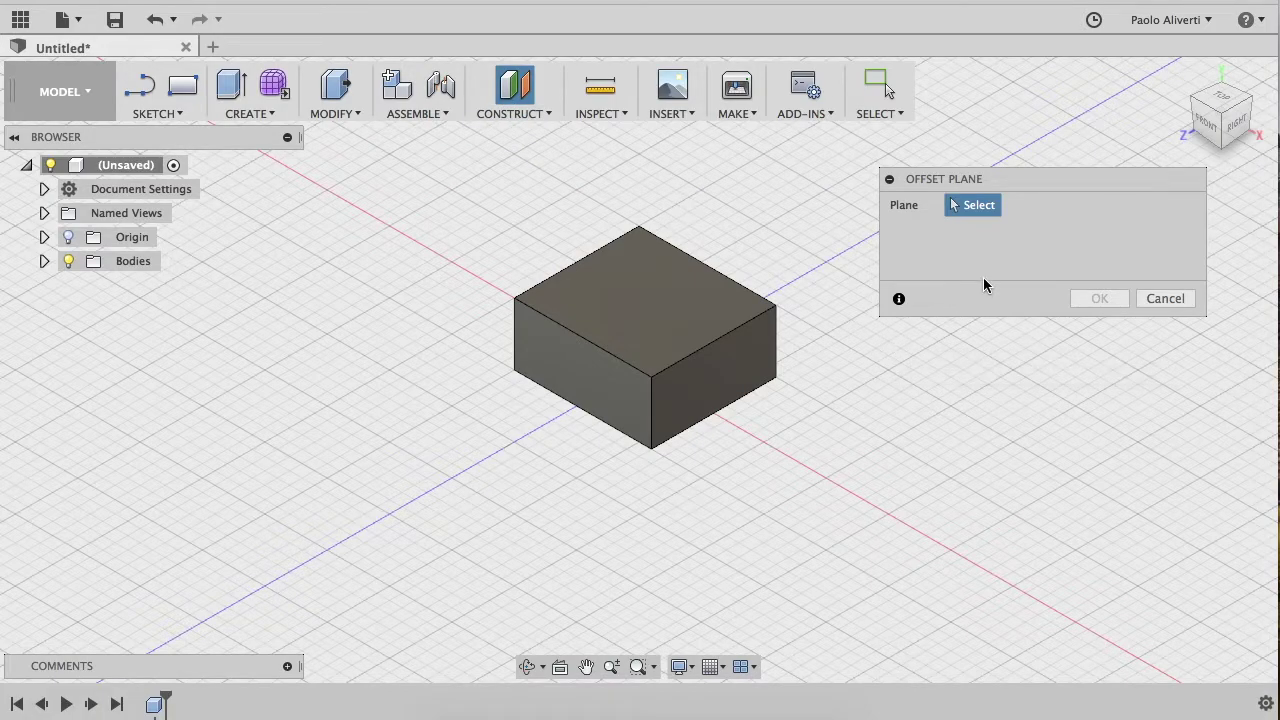
{"action": "left_click", "coordinate": [661, 276]}
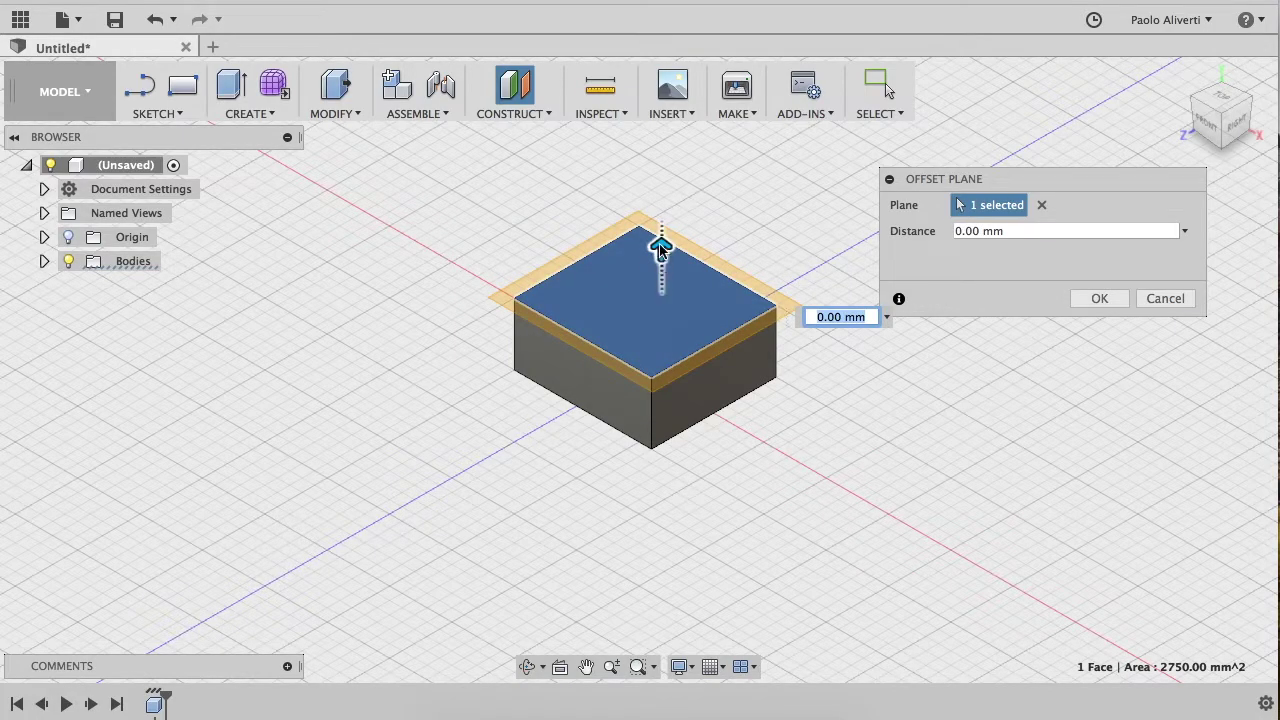
{"action": "left_click_drag", "start_coordinate": [660, 248], "coordinate": [660, 200]}
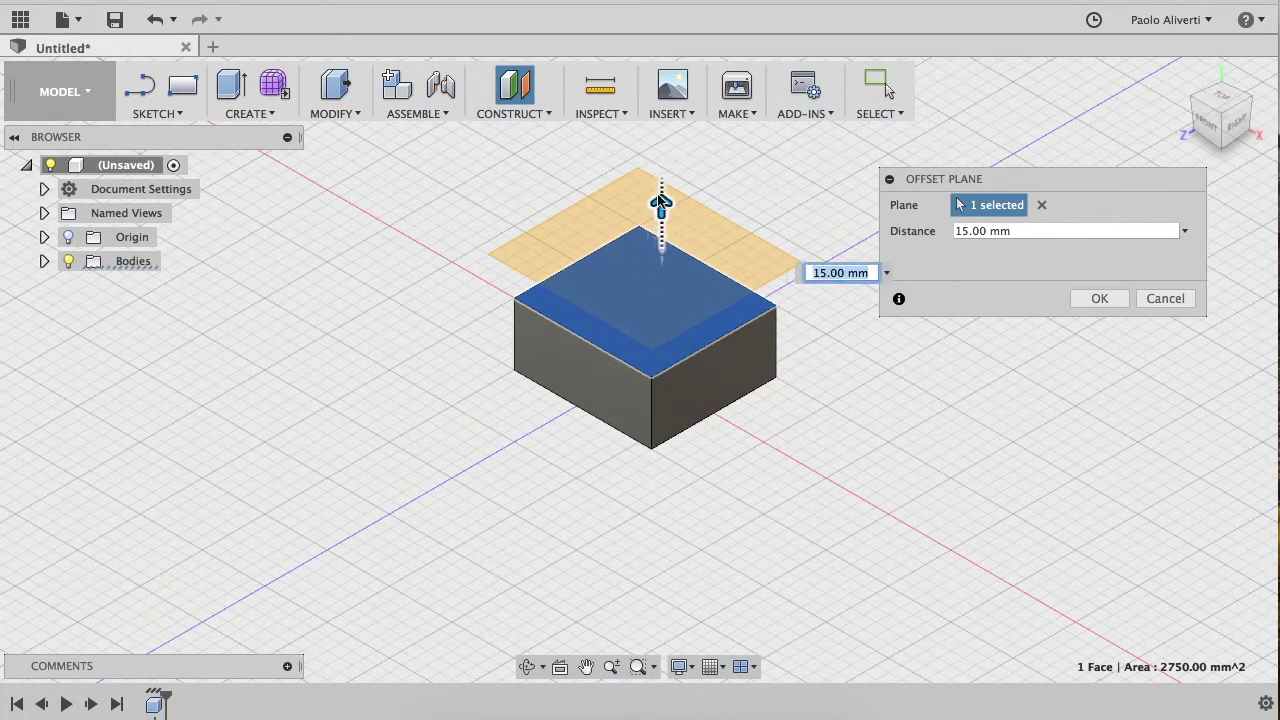
{"action": "left_click", "coordinate": [1085, 298]}
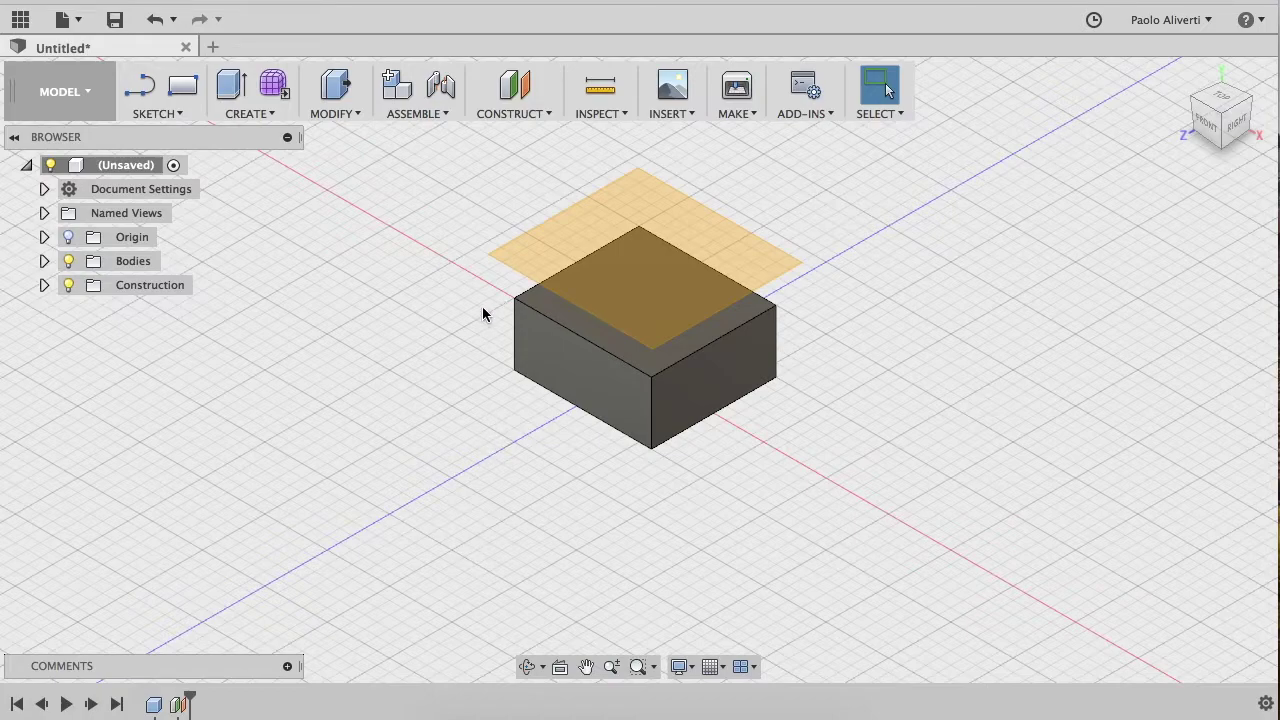
{"action": "left_click", "coordinate": [150, 114]}
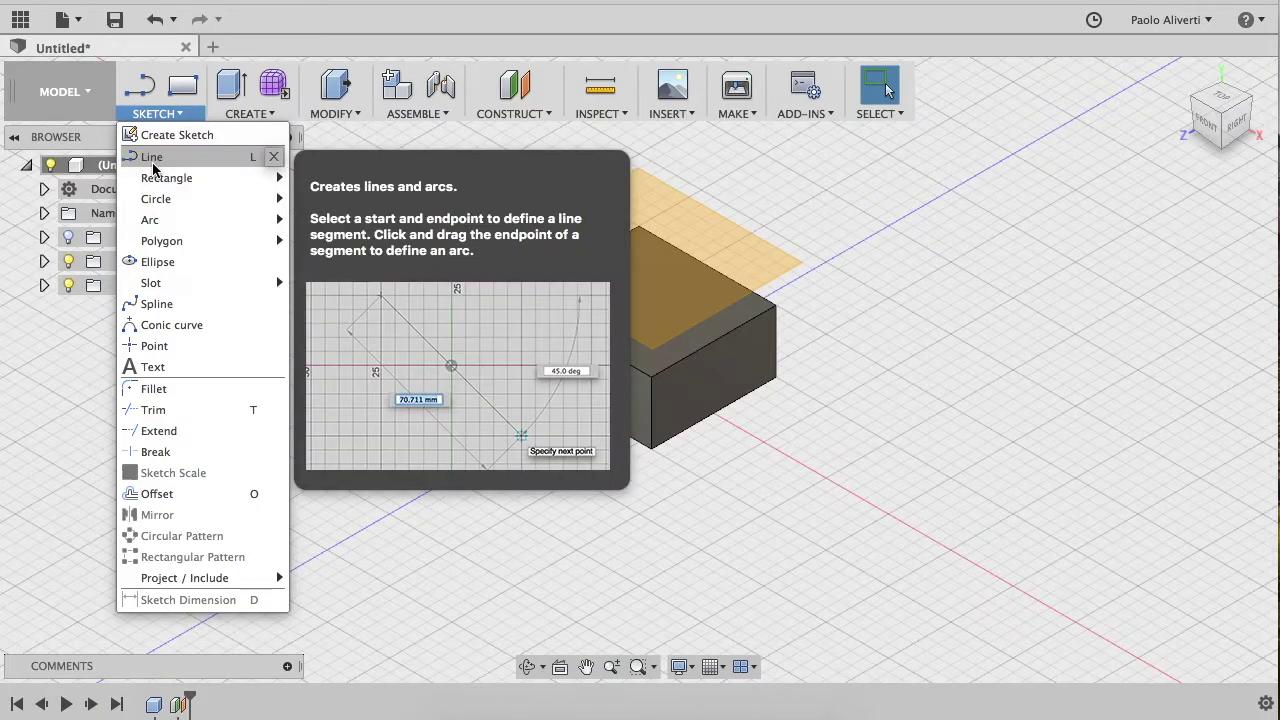
Draw a closed four-line outline with one slanted edge on the offset plane
{"action": "left_click", "coordinate": [151, 157]}
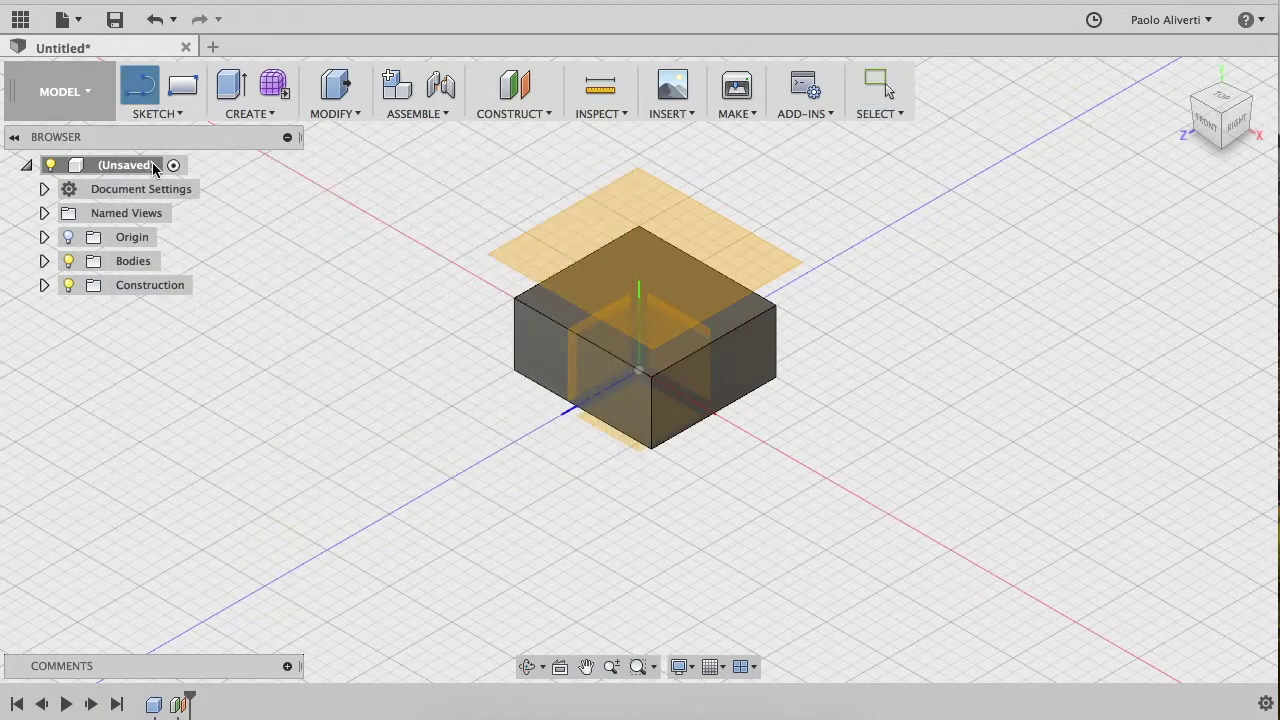
{"action": "left_click", "coordinate": [585, 274]}
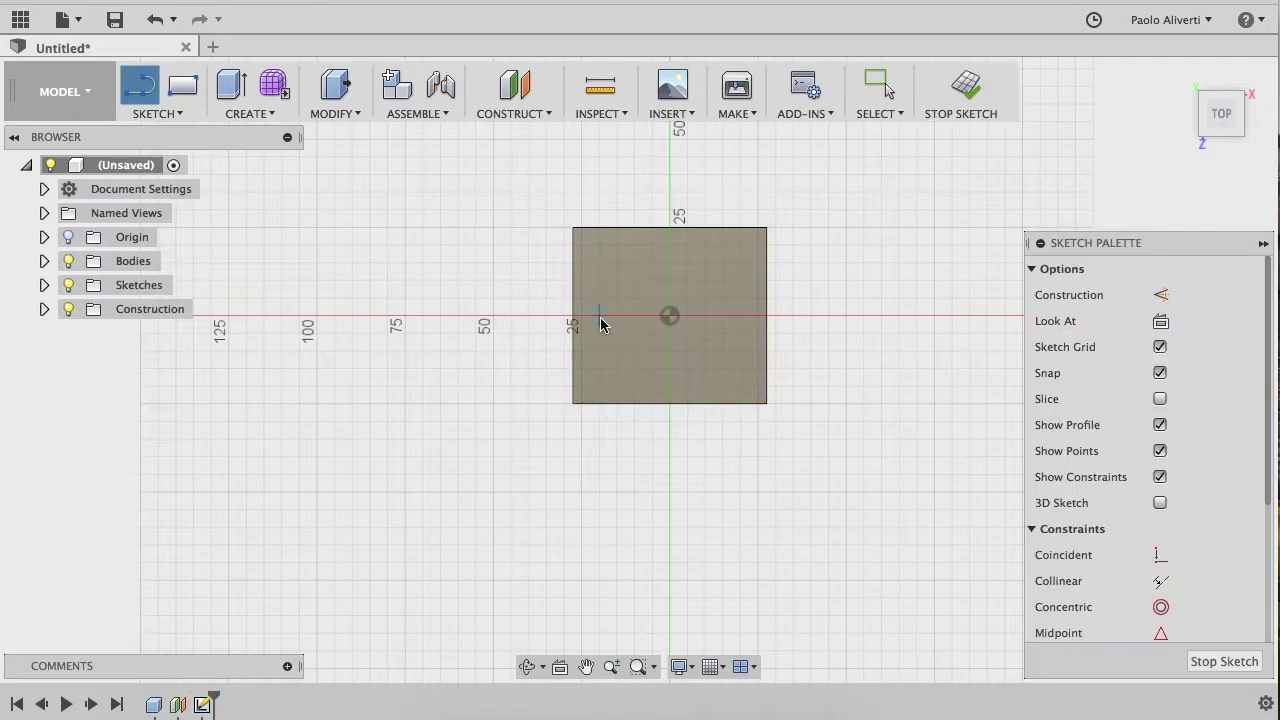
{"action": "left_click", "coordinate": [546, 263]}
{"action": "left_click", "coordinate": [545, 386]}
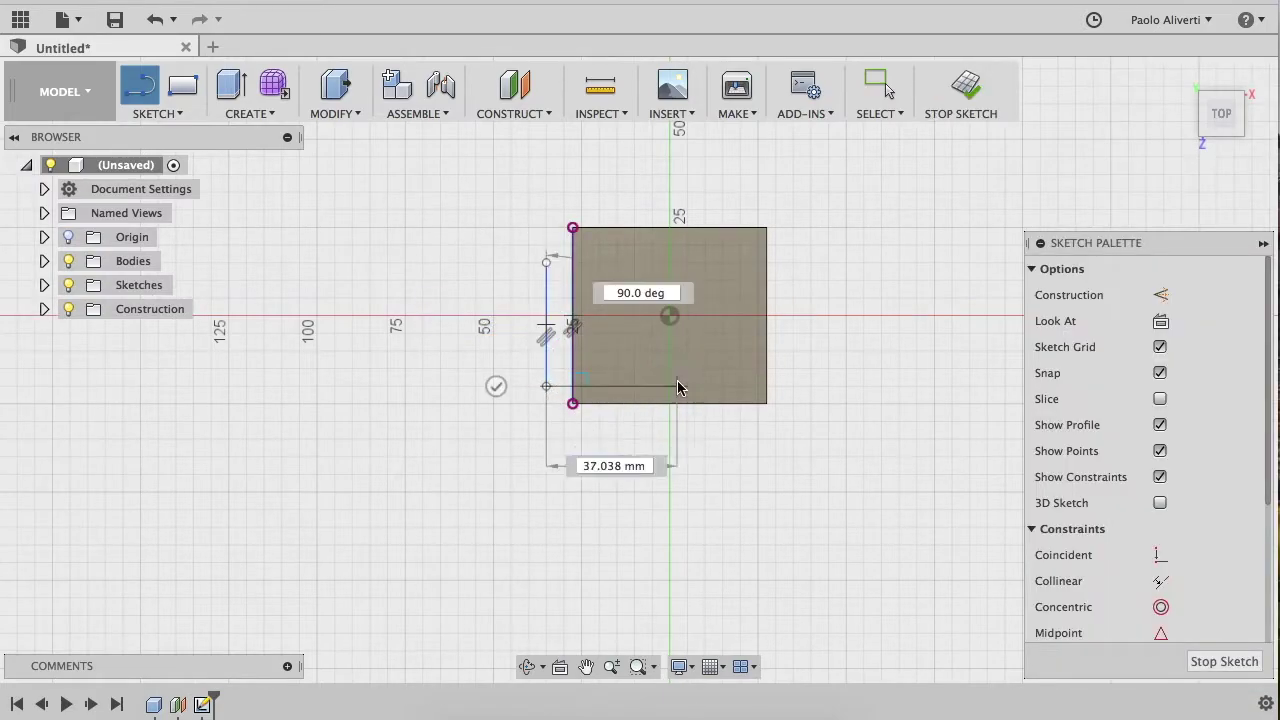
{"action": "left_click", "coordinate": [670, 386]}
{"action": "left_click", "coordinate": [669, 316]}
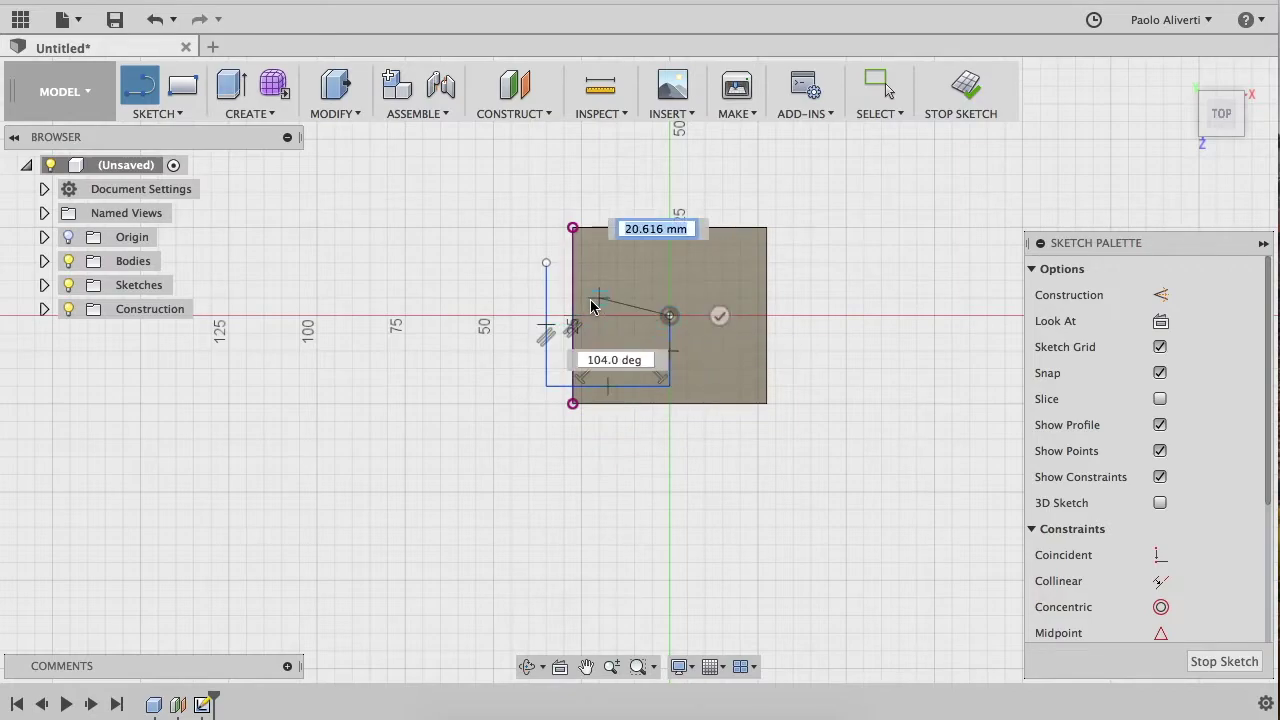
{"action": "left_click", "coordinate": [546, 264]}
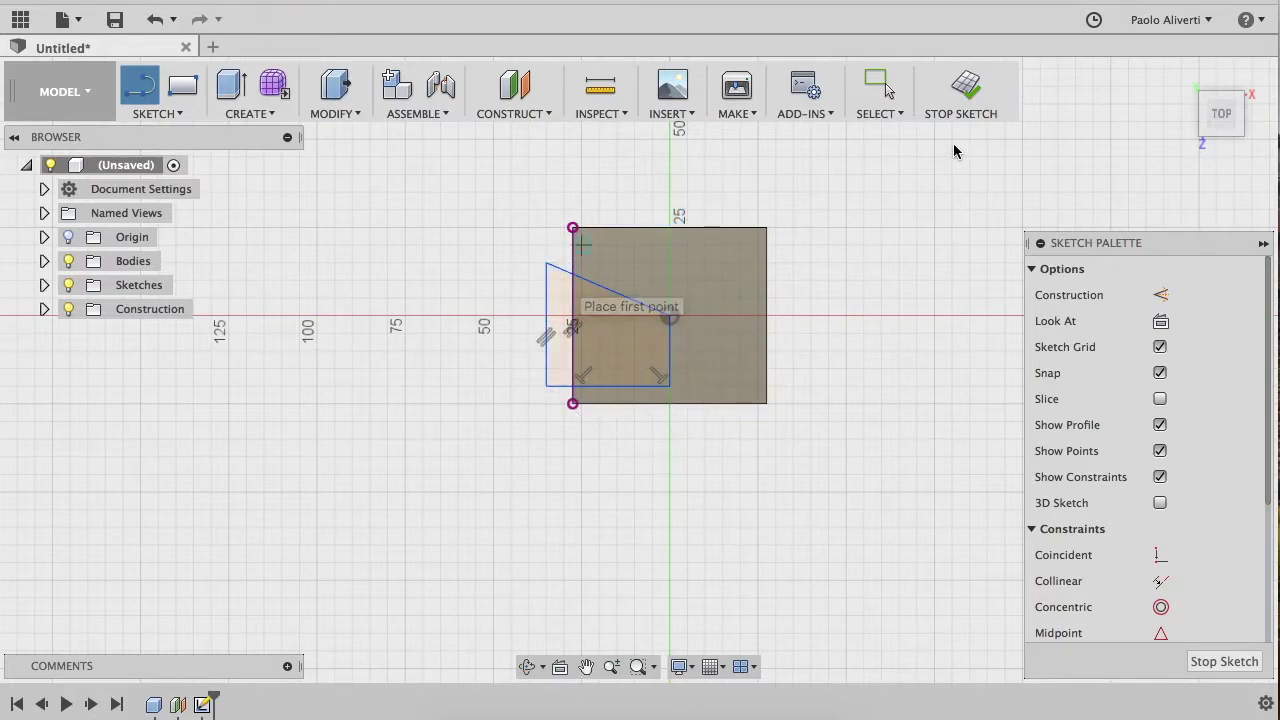
Finish the sketch and select both of its profiles
{"action": "left_click", "coordinate": [968, 92]}
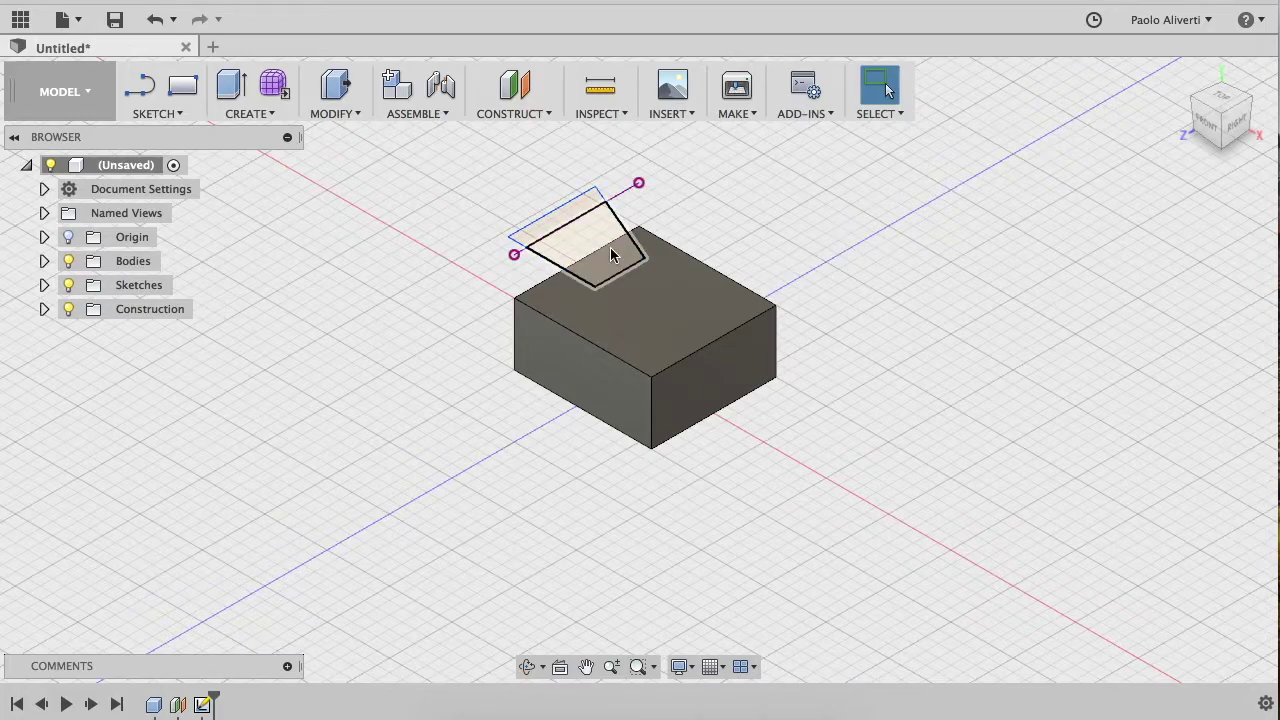
{"action": "left_click", "coordinate": [563, 217]}
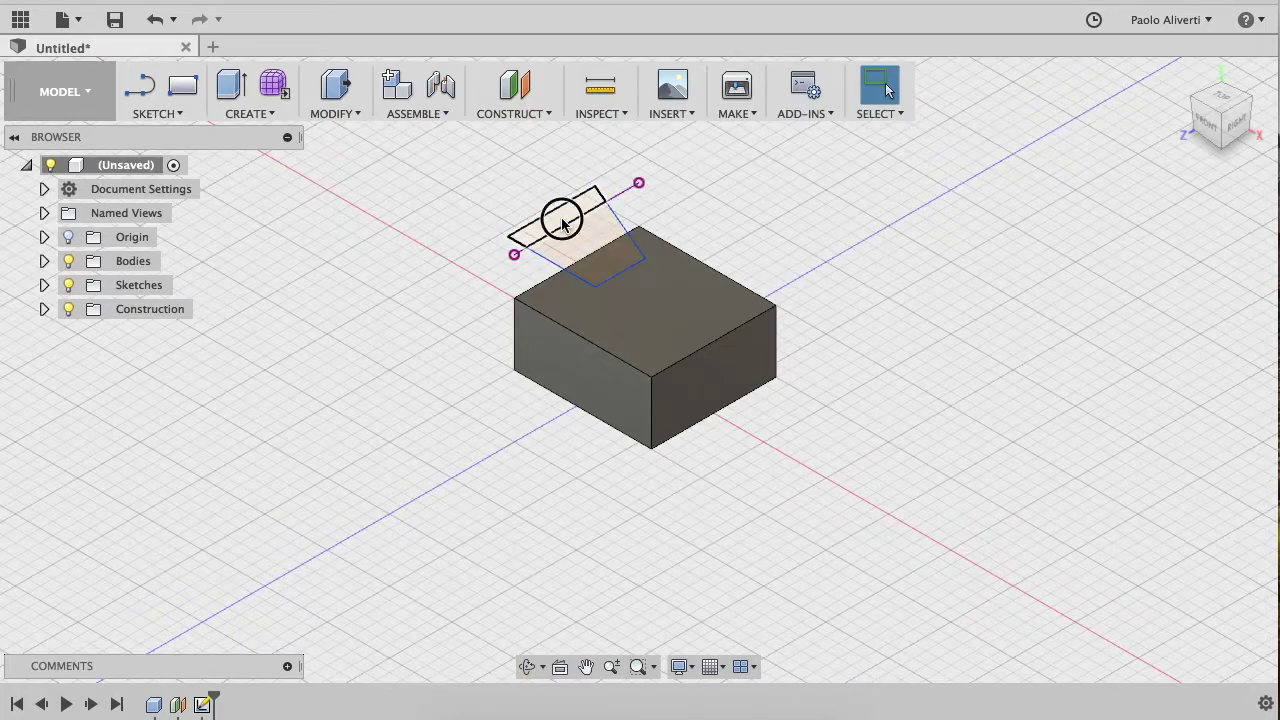
{"action": "left_click", "coordinate": [594, 250]}
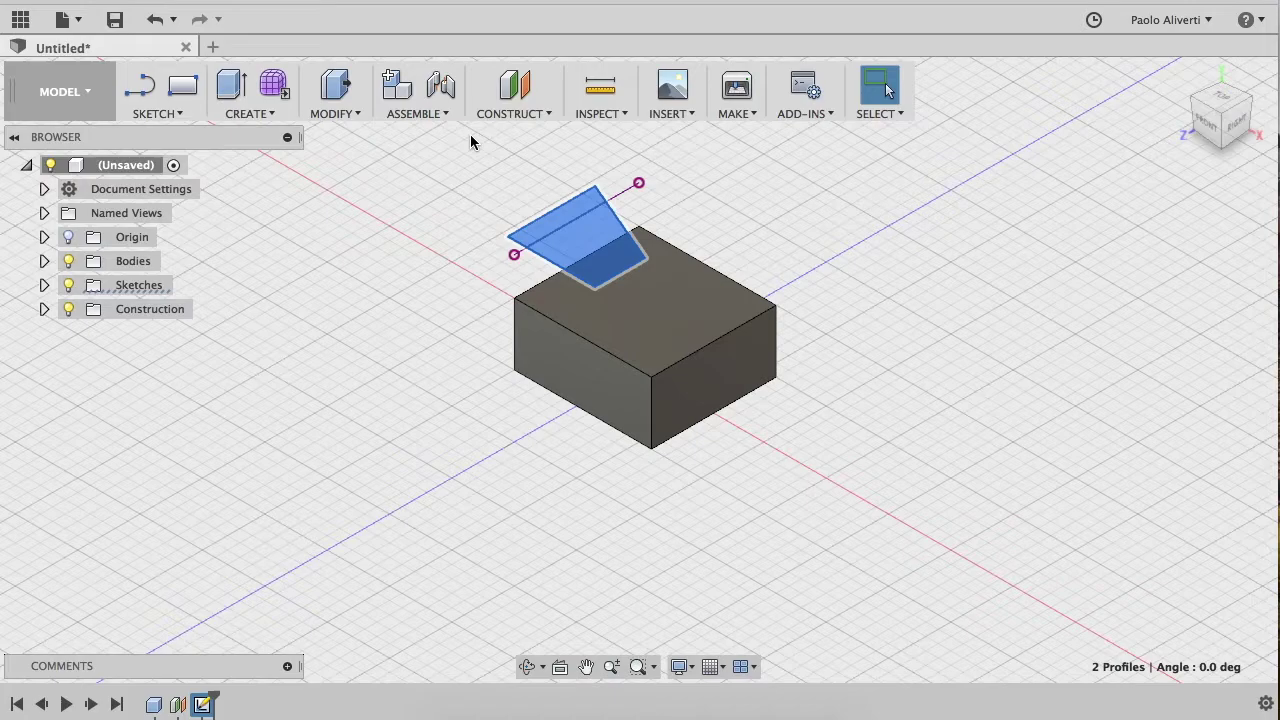
Press Pull both selected profiles 10 mm upward as a new body
{"action": "left_click", "coordinate": [332, 114]}
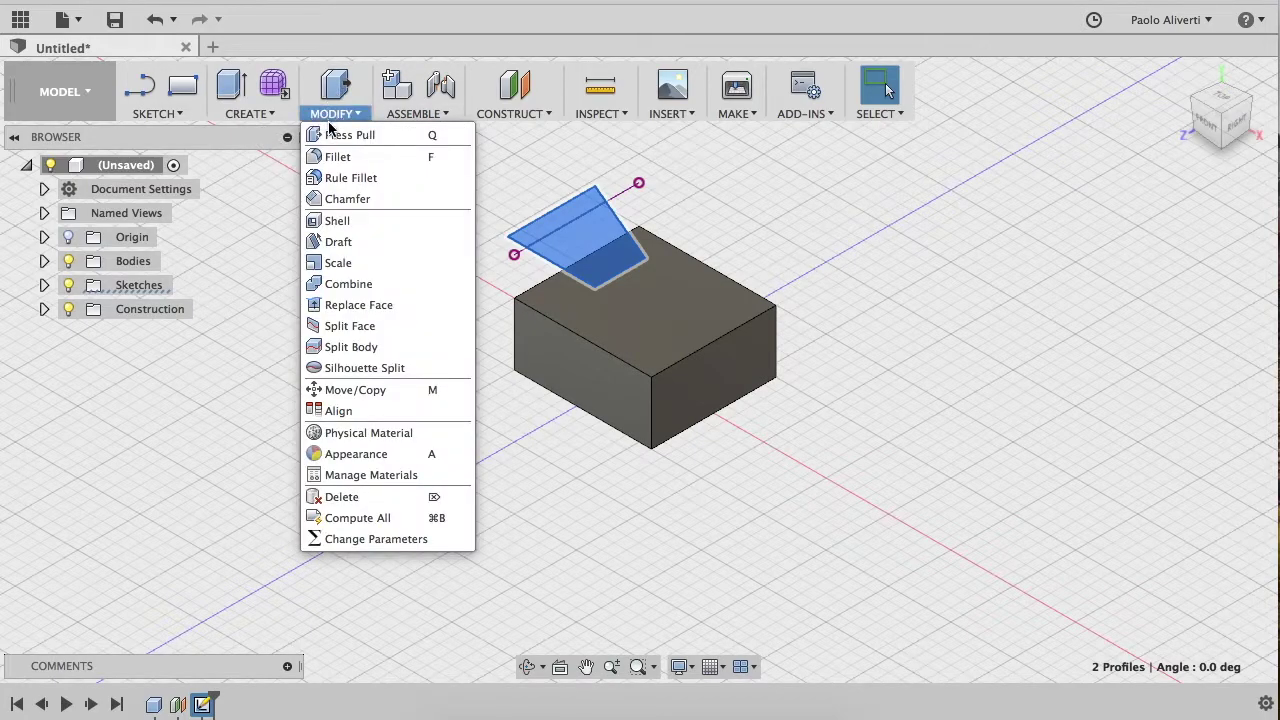
{"action": "left_click", "coordinate": [331, 139]}
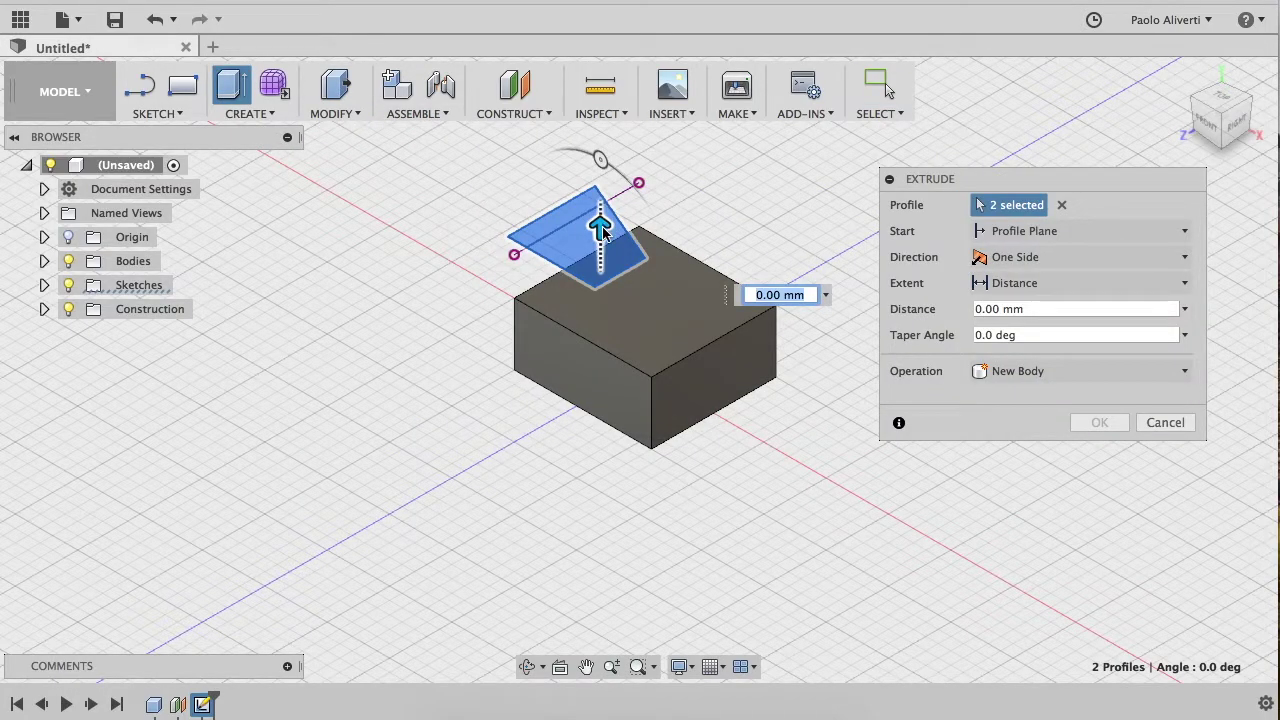
{"action": "left_click_drag", "start_coordinate": [600, 225], "coordinate": [600, 197]}
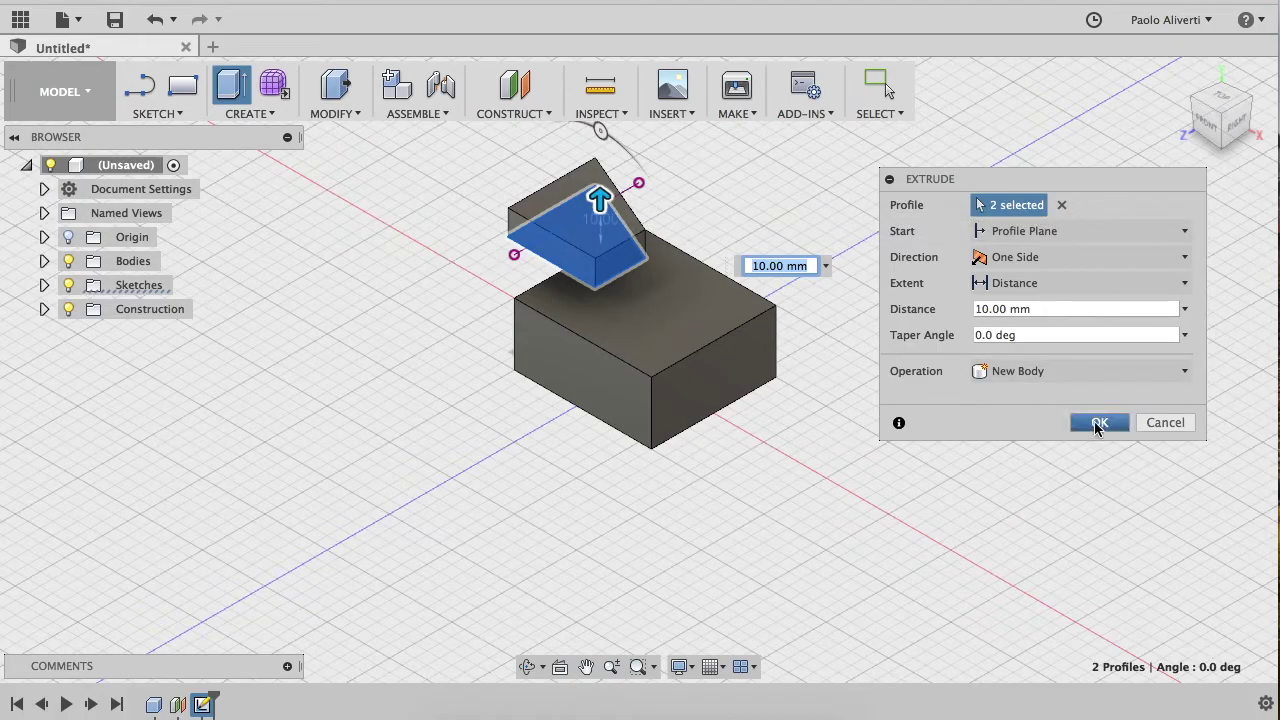
{"action": "left_click", "coordinate": [1097, 423]}
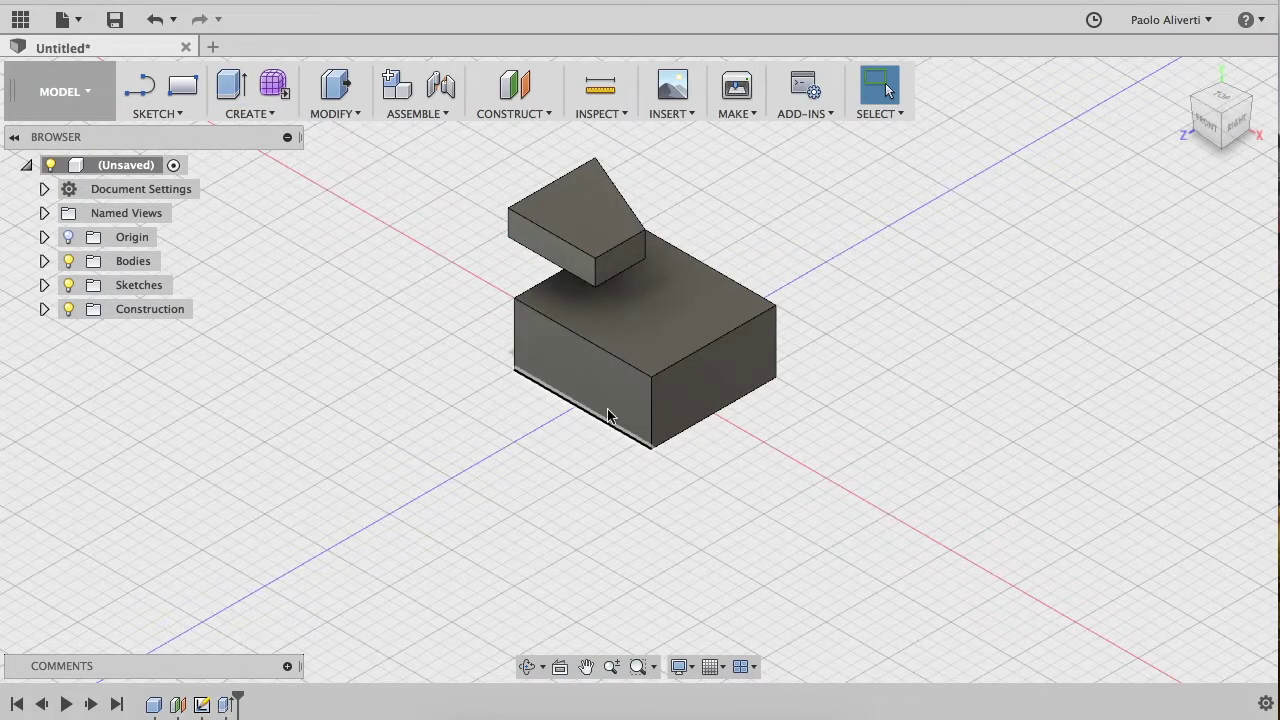
{"action": "left_click", "coordinate": [487, 116]}
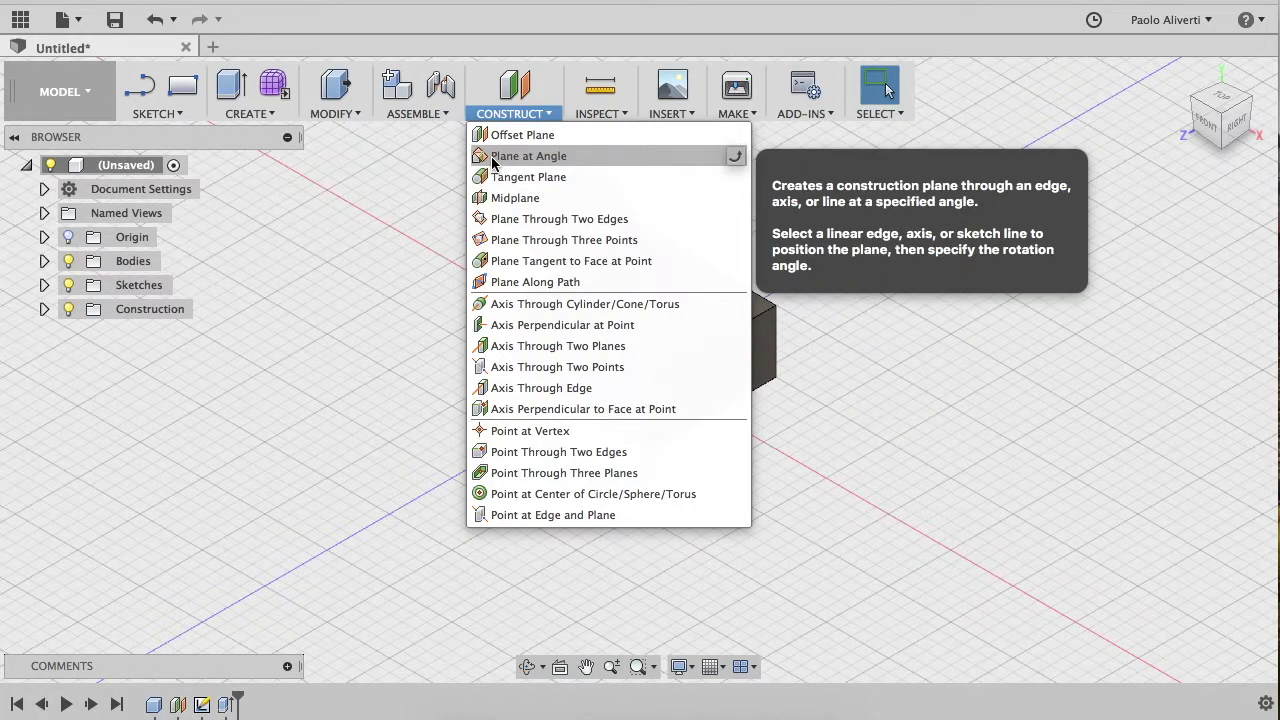
Add a plane at 45° pivoting on the box's top front edge and inspect it
{"action": "left_click", "coordinate": [528, 156]}
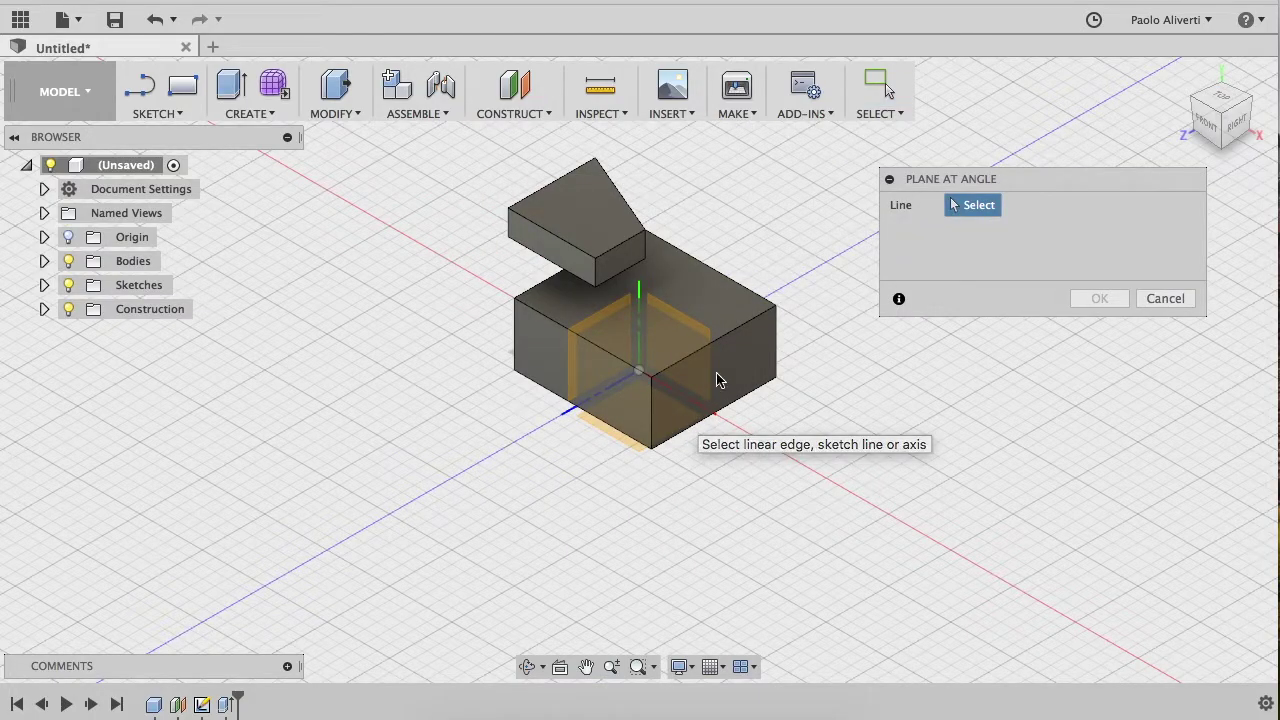
{"action": "left_click", "coordinate": [720, 343]}
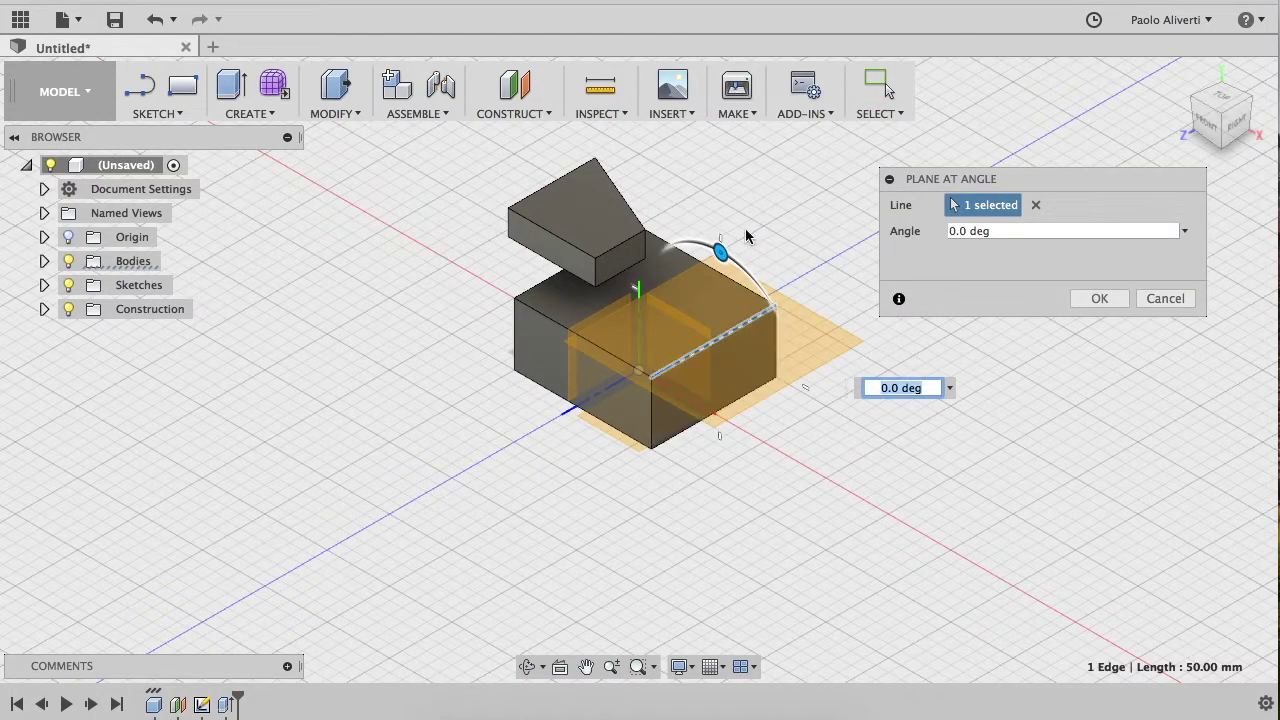
{"action": "left_click_drag", "start_coordinate": [722, 250], "coordinate": [766, 302]}
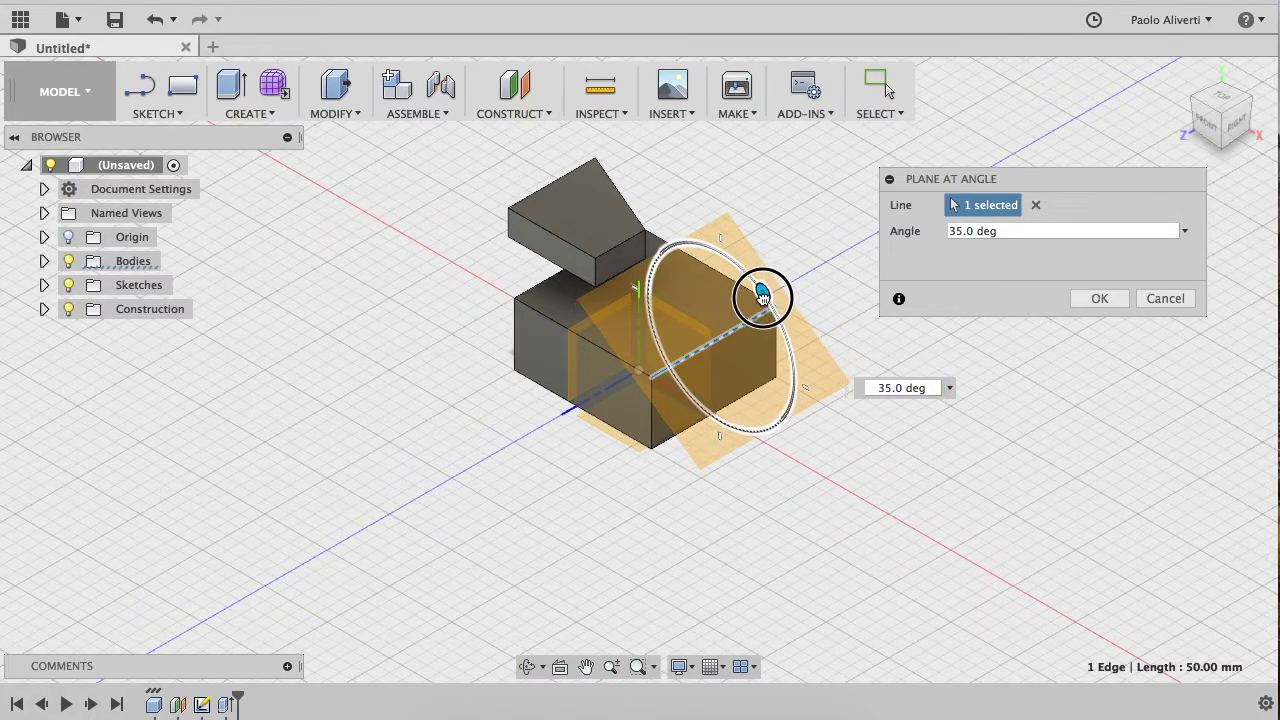
{"action": "left_click_drag", "start_coordinate": [766, 302], "coordinate": [768, 312]}
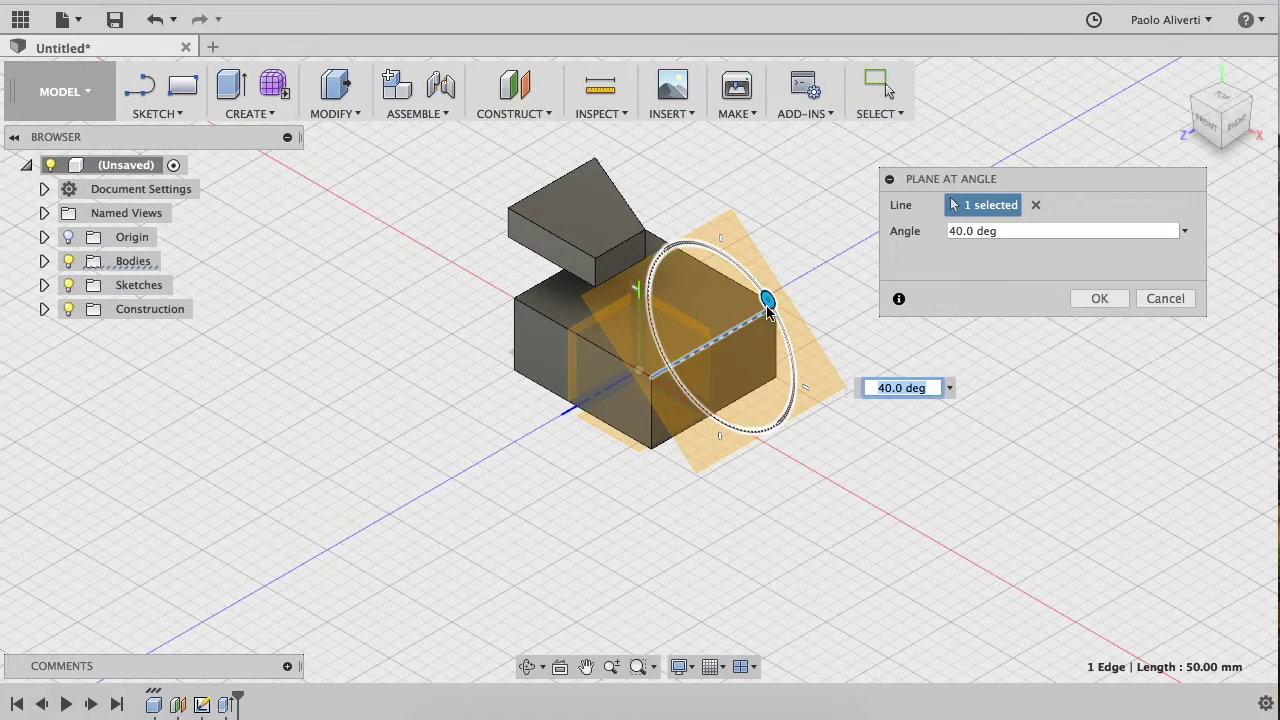
{"action": "left_click", "coordinate": [958, 231]}
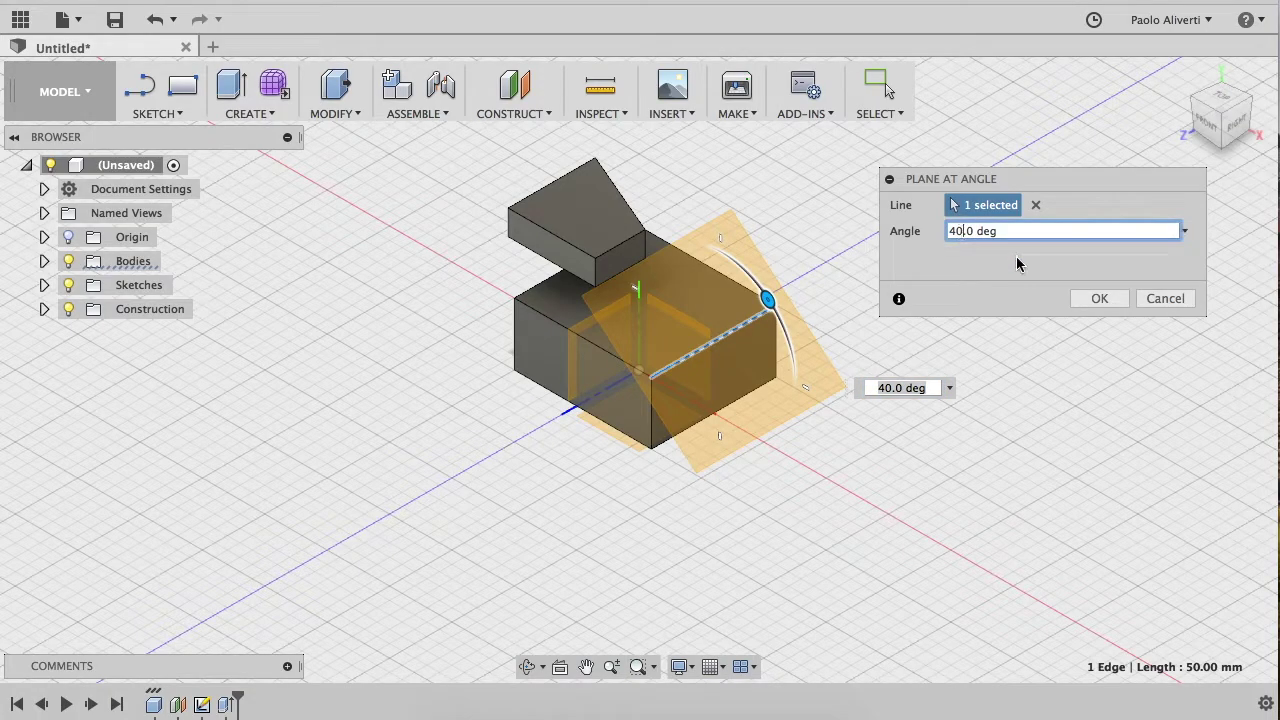
{"action": "key", "text": "BackSpace"}
{"action": "type", "text": "5"}
{"action": "key", "text": "Return"}
{"action": "mouse_move", "coordinate": [491, 463]}
{"action": "middle_mouse_down", "text": "shift"}
{"action": "mouse_move", "coordinate": [493, 405]}
{"action": "mouse_move", "coordinate": [397, 456]}
{"action": "mouse_move", "coordinate": [808, 432]}
{"action": "middle_mouse_up", "text": "shift"}
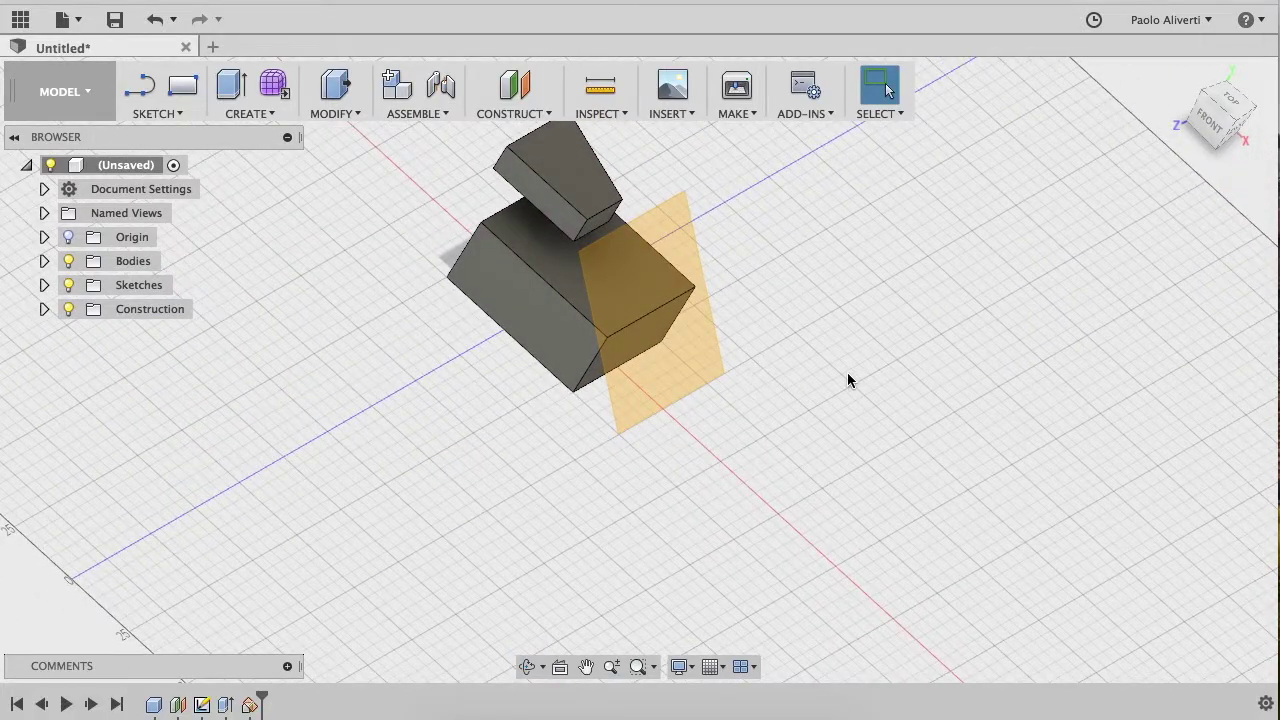
{"action": "mouse_move", "coordinate": [1218, 115]}
{"action": "left_click", "coordinate": [1183, 77]}
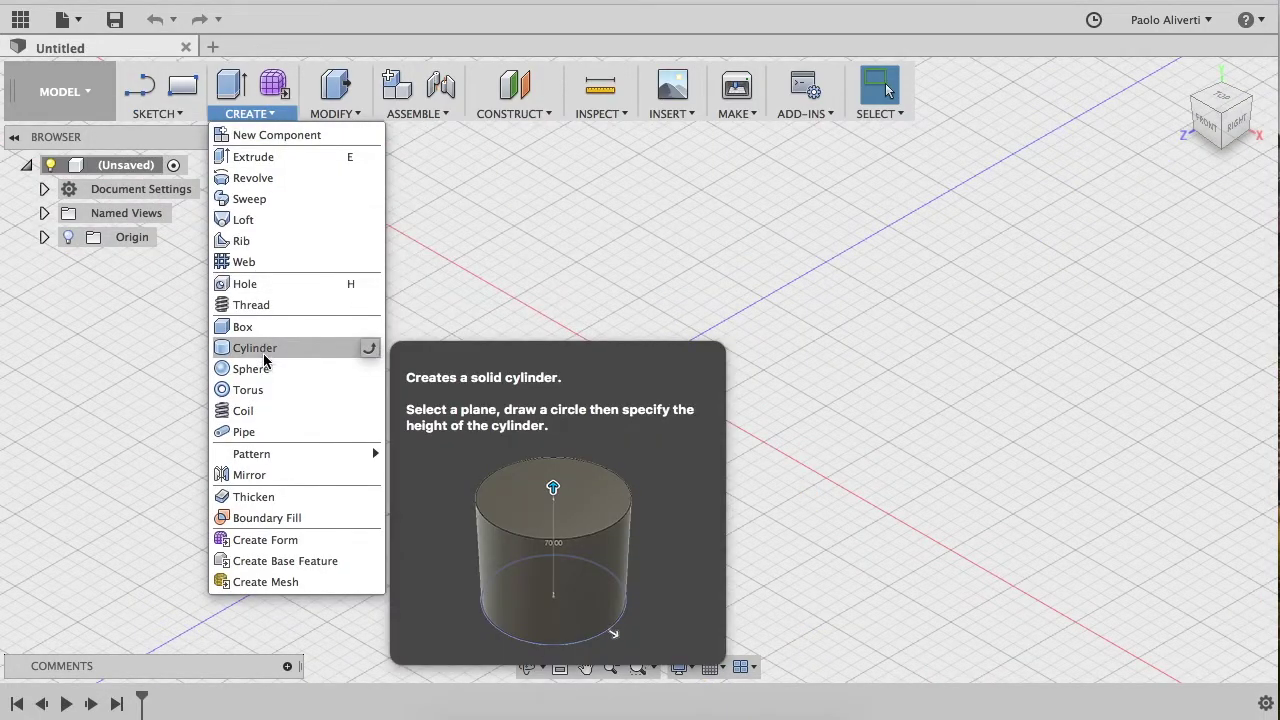
Create a 36.056 mm diameter, 40 mm tall cylinder centred on the origin of the ground plane
{"action": "left_click", "coordinate": [264, 354]}
{"action": "left_click", "coordinate": [637, 400]}
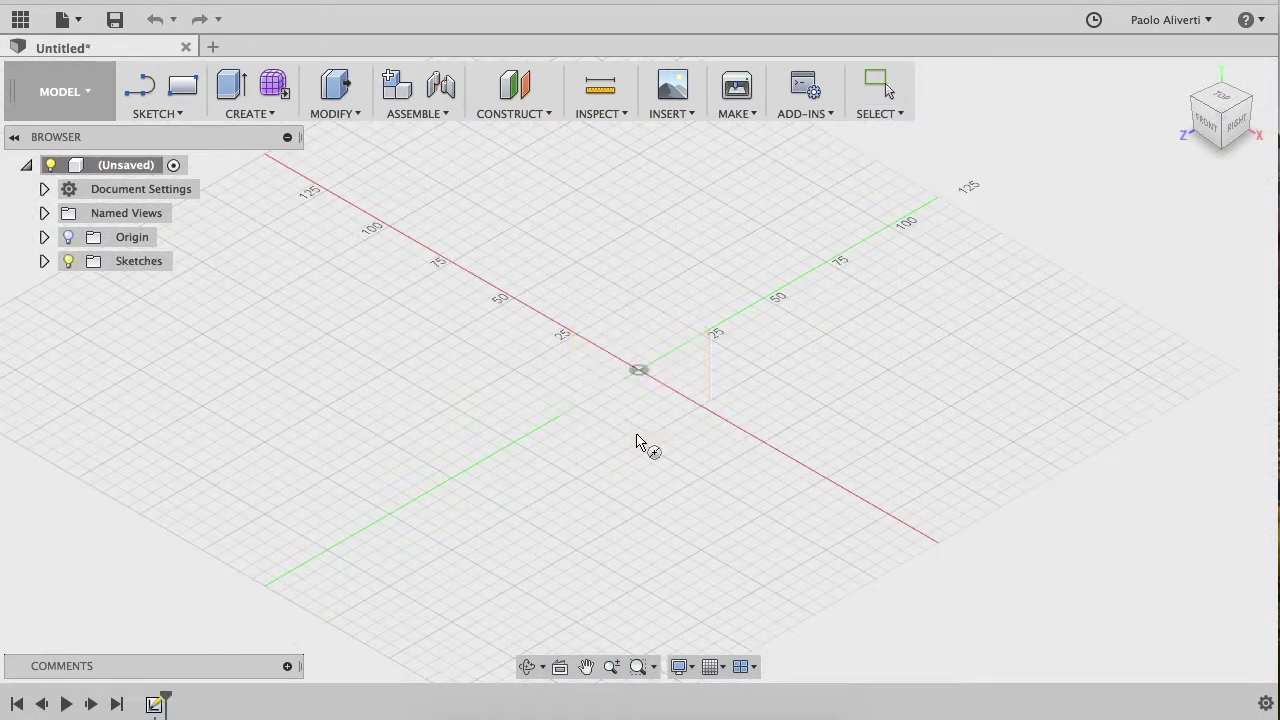
{"action": "left_click", "coordinate": [636, 293]}
{"action": "left_click", "coordinate": [651, 336]}
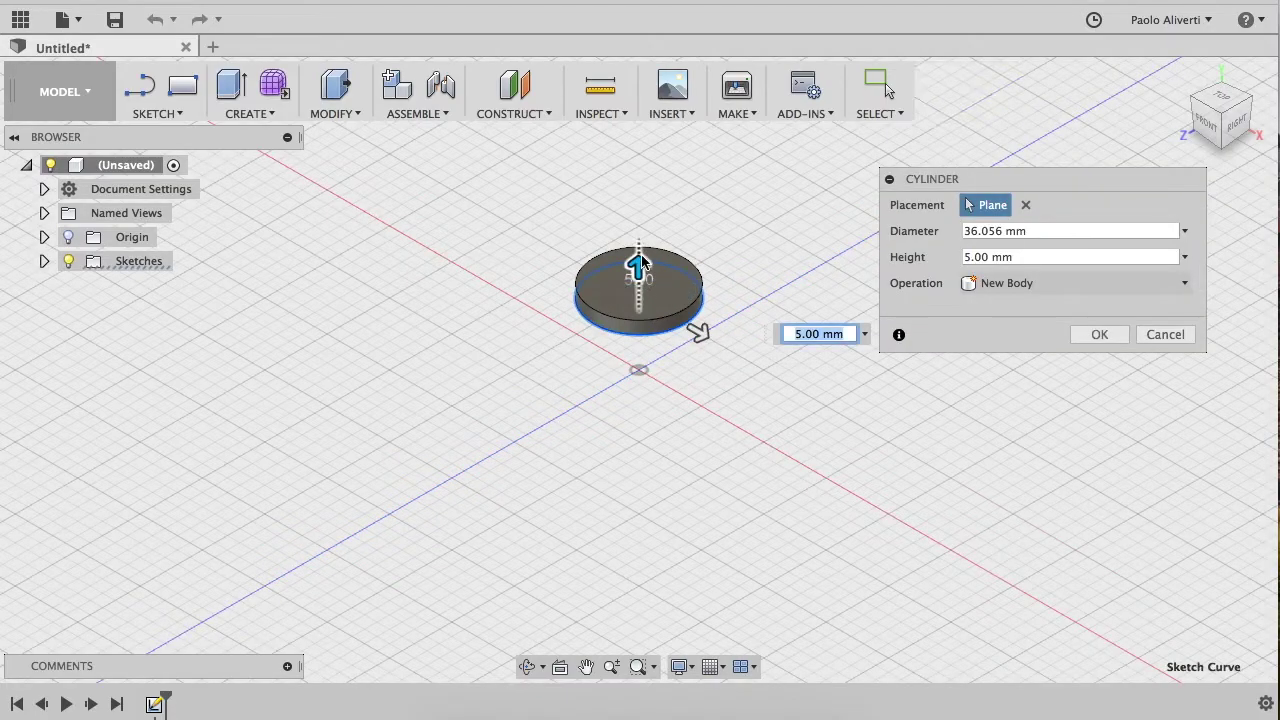
{"action": "left_click_drag", "start_coordinate": [641, 261], "coordinate": [638, 163]}
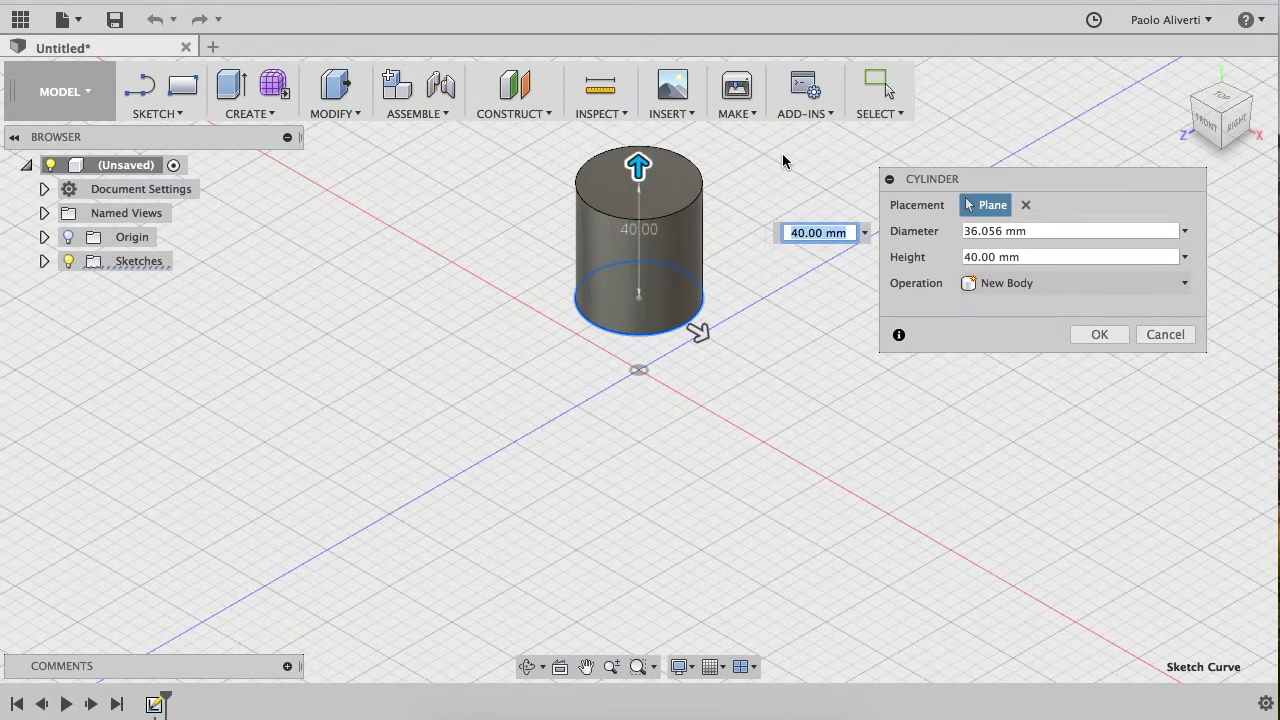
{"action": "key", "text": "Return"}
{"action": "left_click", "coordinate": [534, 116]}
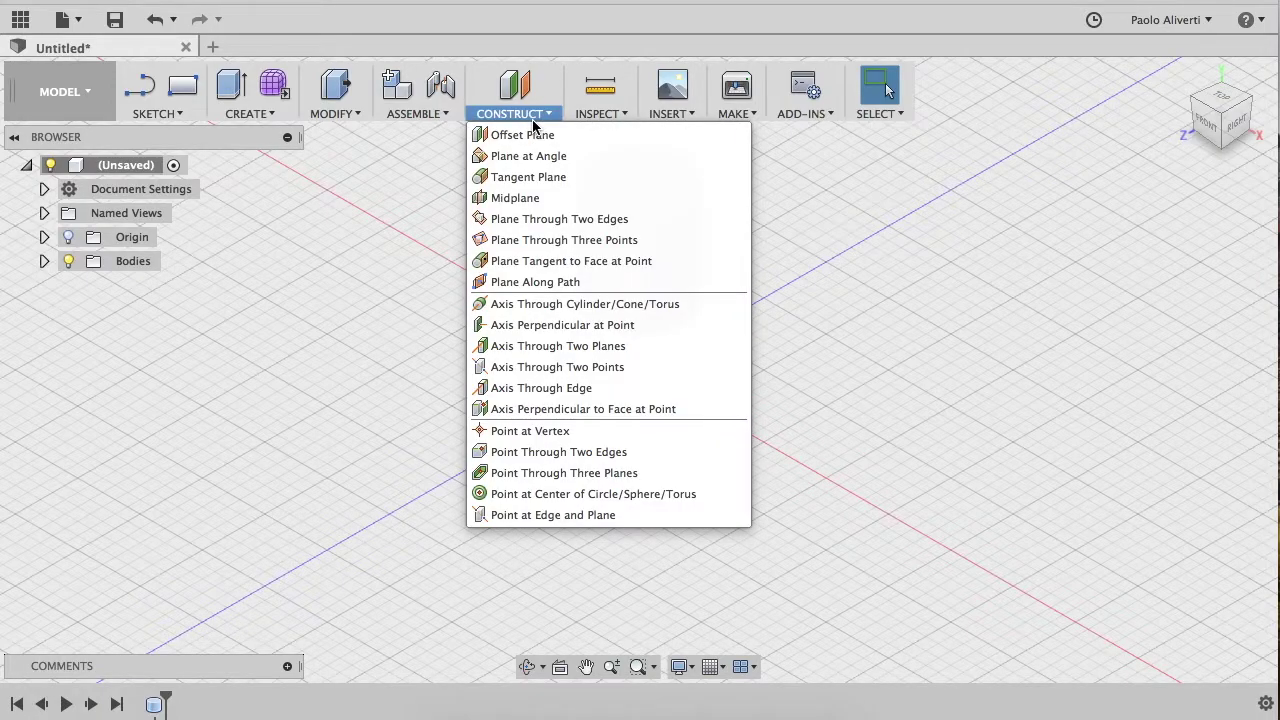
Add a tangent plane on the cylinder's side face, swung to 15°
{"action": "left_click", "coordinate": [536, 177]}
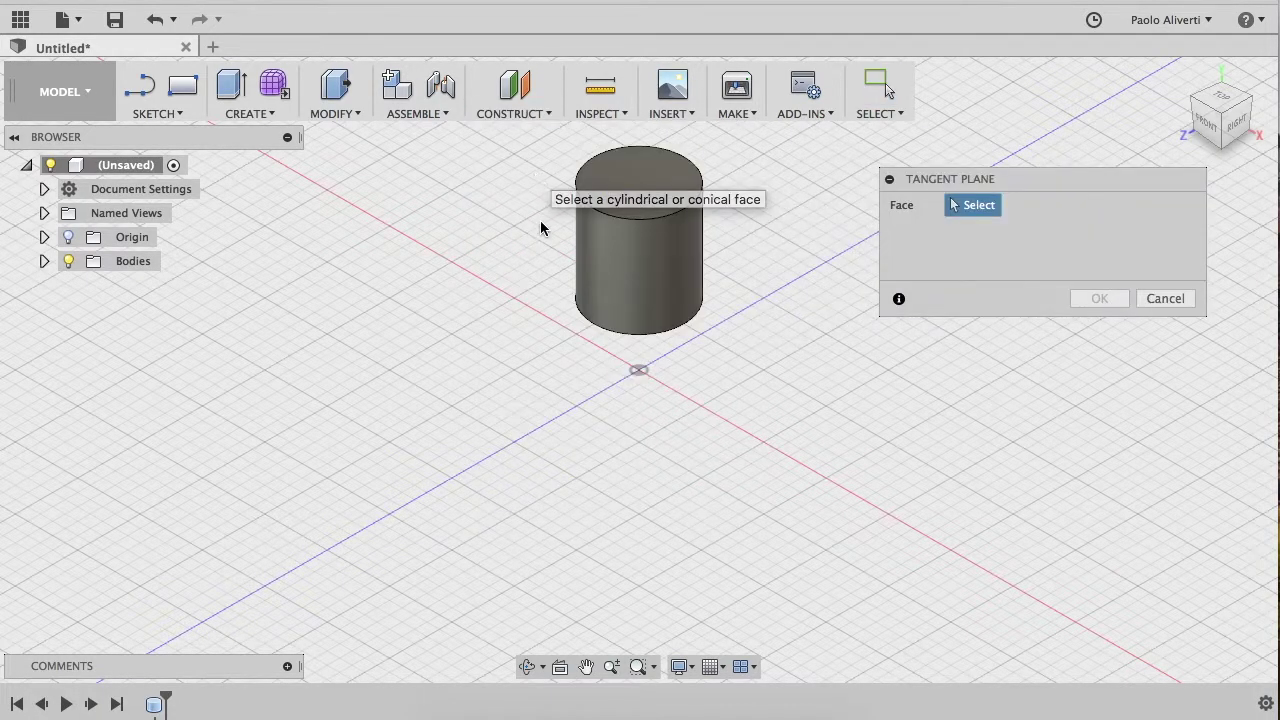
{"action": "left_click", "coordinate": [662, 283]}
{"action": "mouse_move", "coordinate": [674, 298]}
{"action": "left_mouse_down"}
{"action": "mouse_move", "coordinate": [828, 252]}
{"action": "mouse_move", "coordinate": [700, 320]}
{"action": "mouse_move", "coordinate": [497, 286]}
{"action": "mouse_move", "coordinate": [831, 281]}
{"action": "mouse_move", "coordinate": [843, 251]}
{"action": "mouse_move", "coordinate": [689, 323]}
{"action": "mouse_move", "coordinate": [734, 331]}
{"action": "left_mouse_up"}
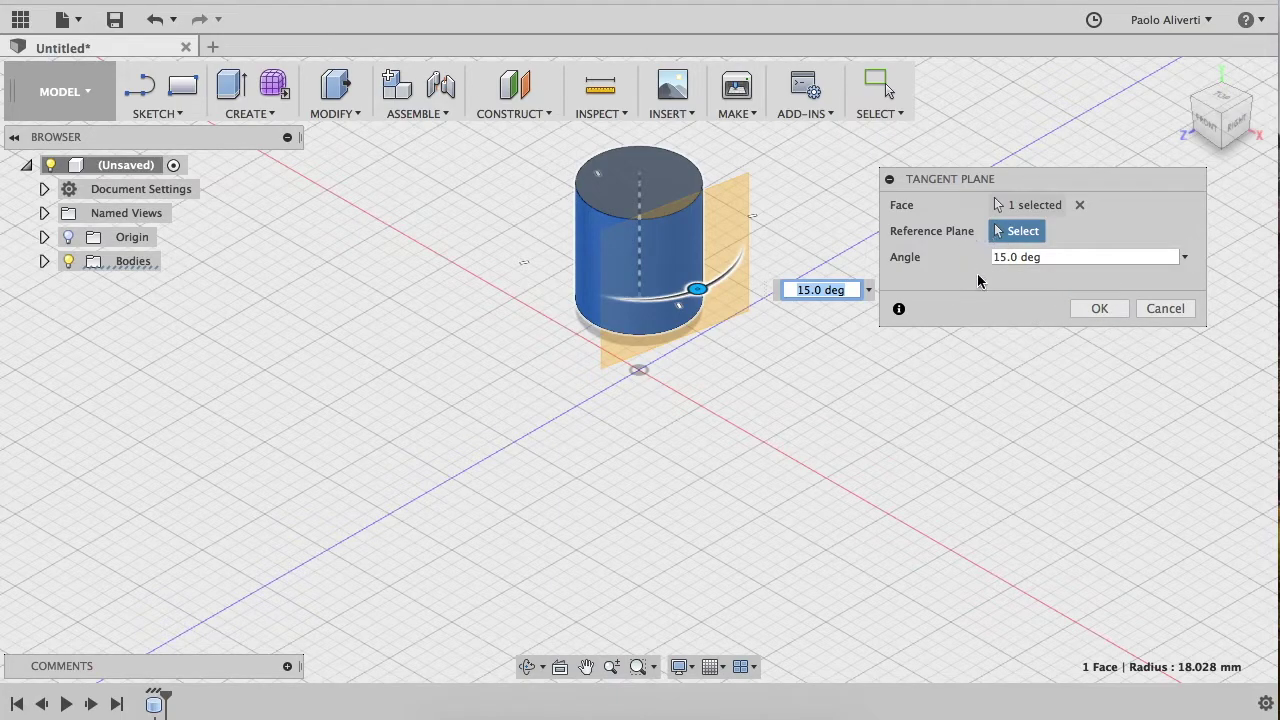
{"action": "left_click", "coordinate": [1096, 312]}
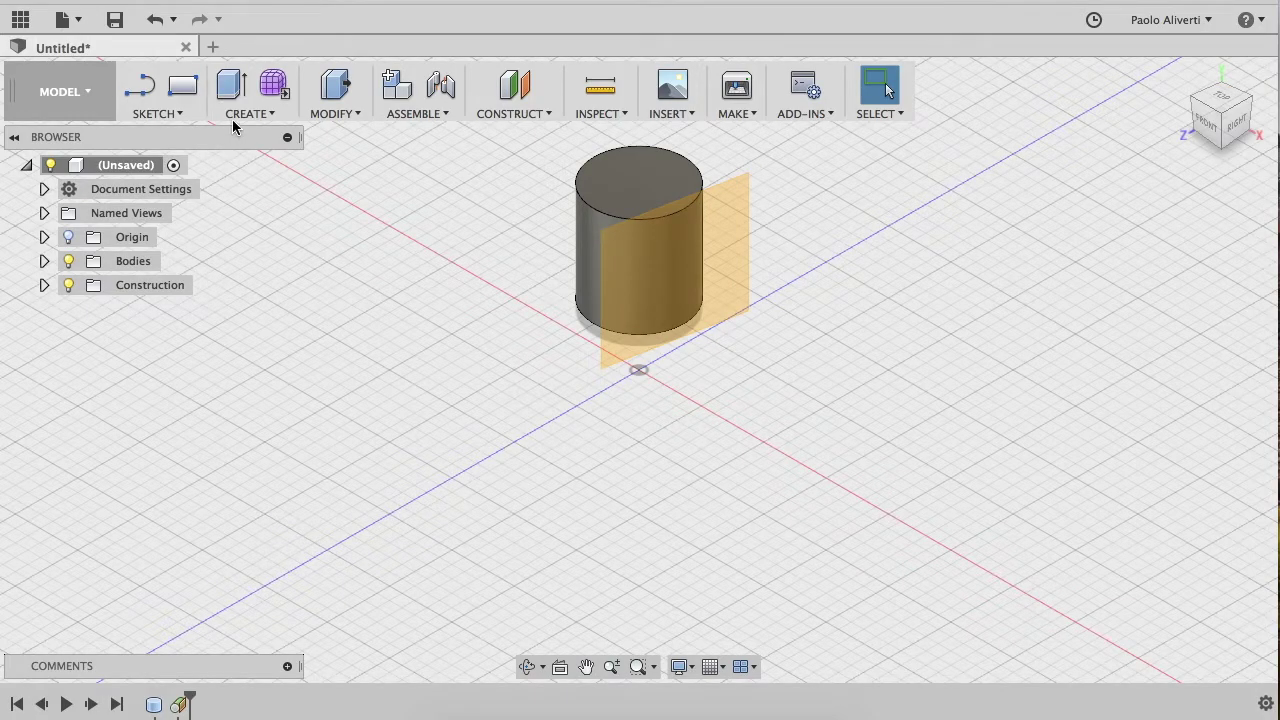
{"action": "left_click", "coordinate": [240, 113]}
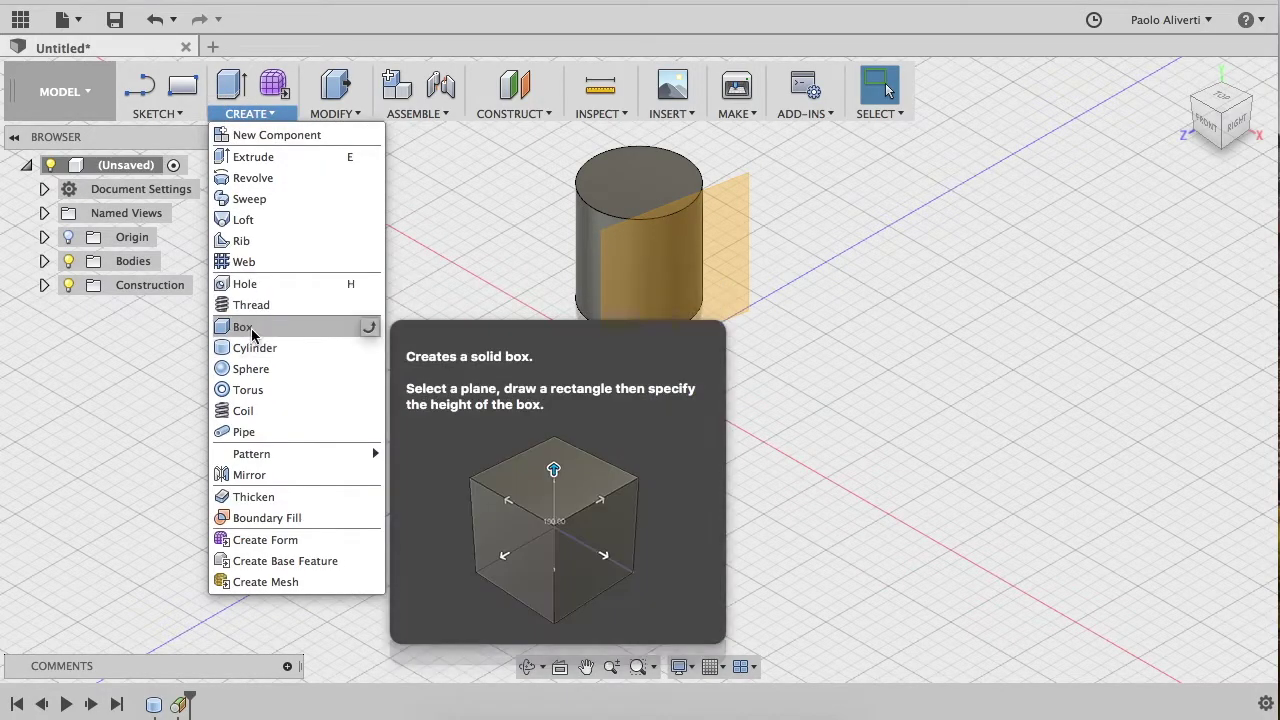
Create a 45 × 35 × 25 mm box on the ground plane beside the cylinder
{"action": "left_click", "coordinate": [252, 330]}
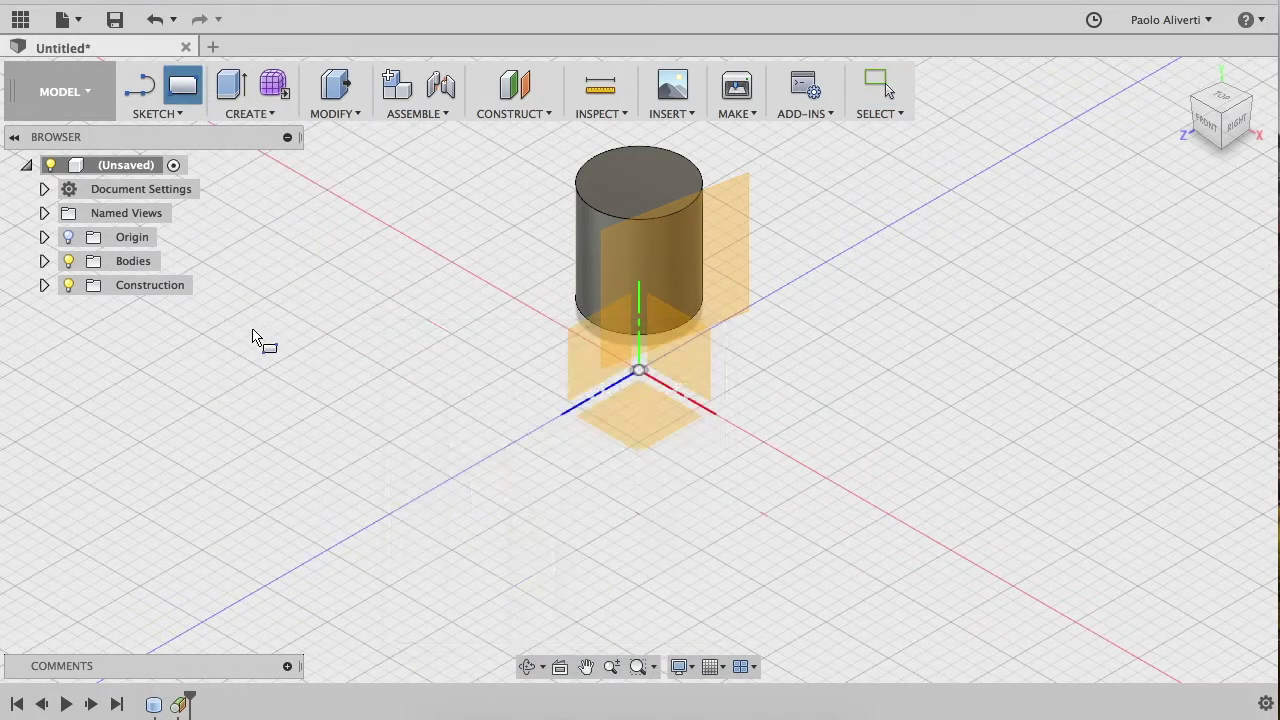
{"action": "left_click", "coordinate": [622, 447]}
{"action": "left_click", "coordinate": [376, 377]}
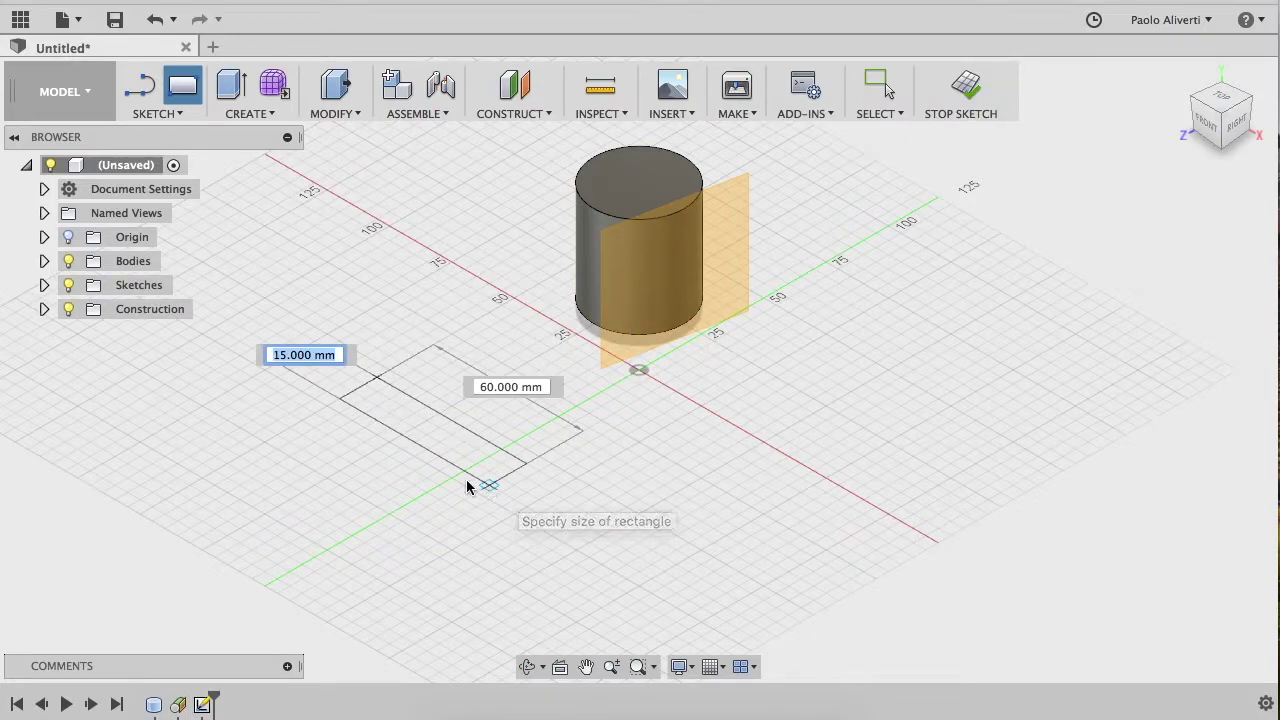
{"action": "left_click", "coordinate": [408, 489]}
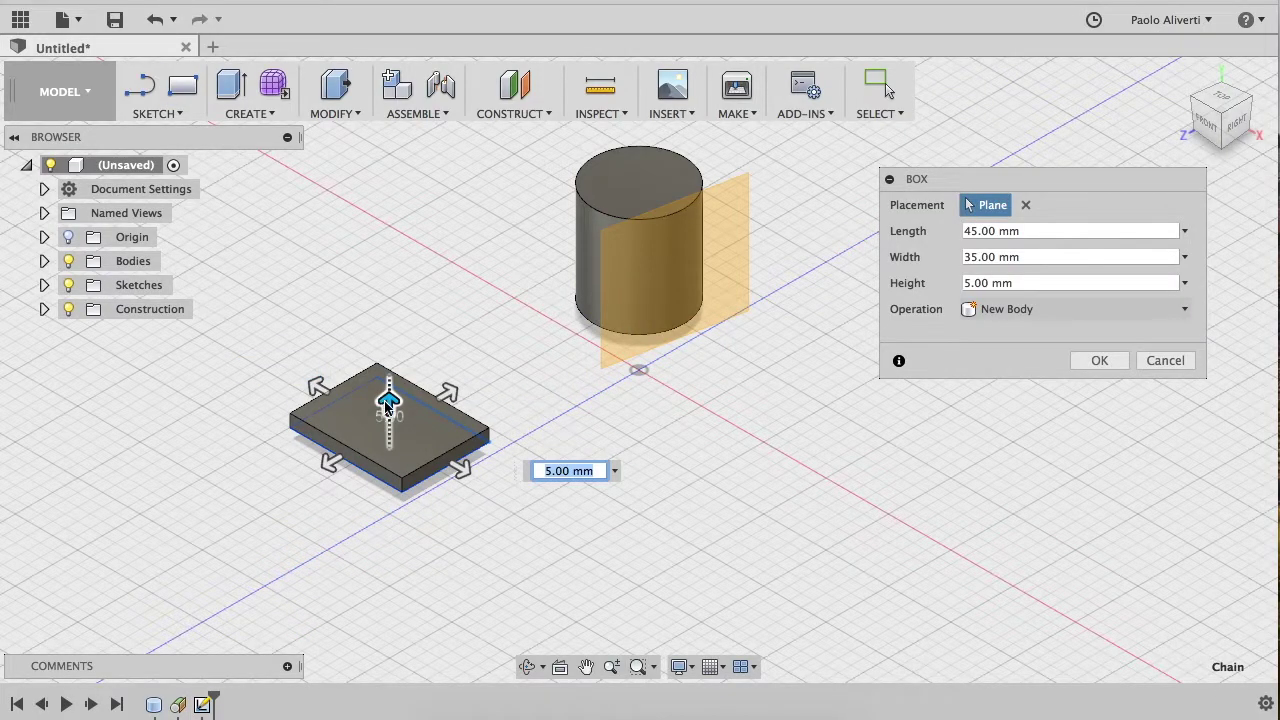
{"action": "left_click_drag", "start_coordinate": [387, 405], "coordinate": [389, 347]}
{"action": "key", "text": "Return"}
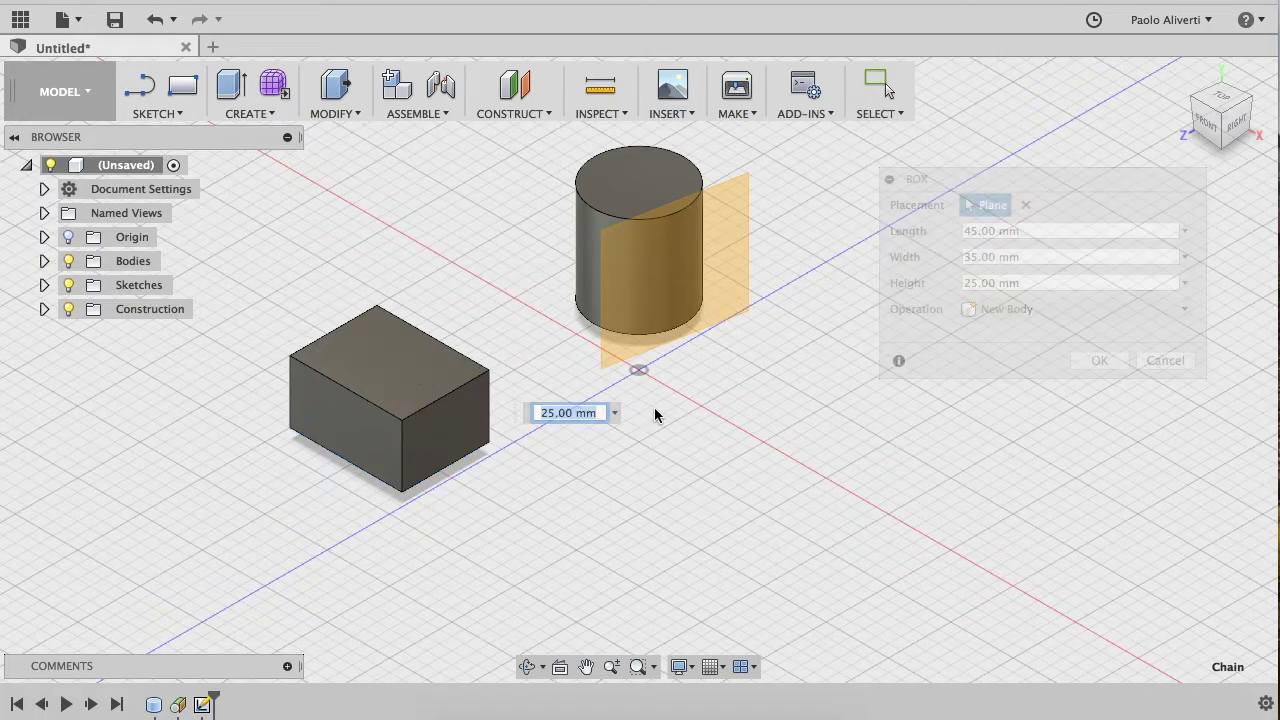
Rotate the new box body -25° about the Y axis with Move
{"action": "left_click", "coordinate": [44, 261]}
{"action": "left_click", "coordinate": [137, 286]}
{"action": "left_click", "coordinate": [136, 316], "text": "shift"}
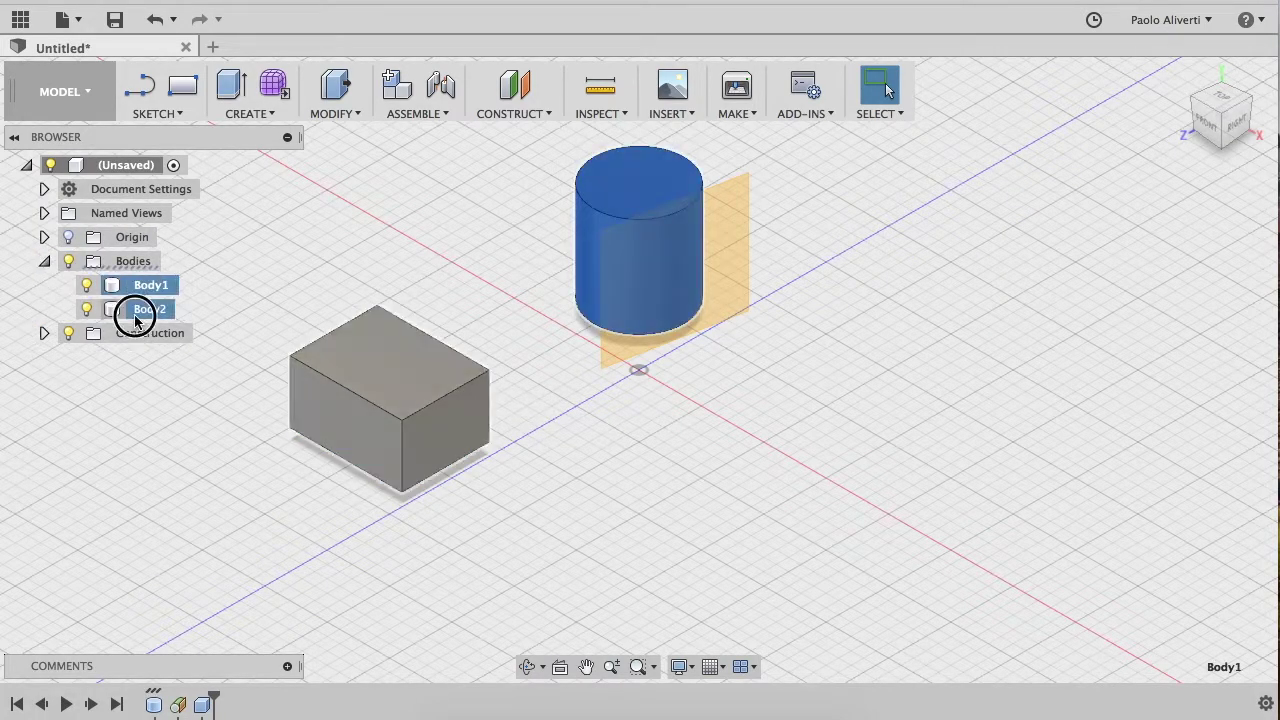
{"action": "left_click", "coordinate": [136, 318]}
{"action": "key", "text": "m"}
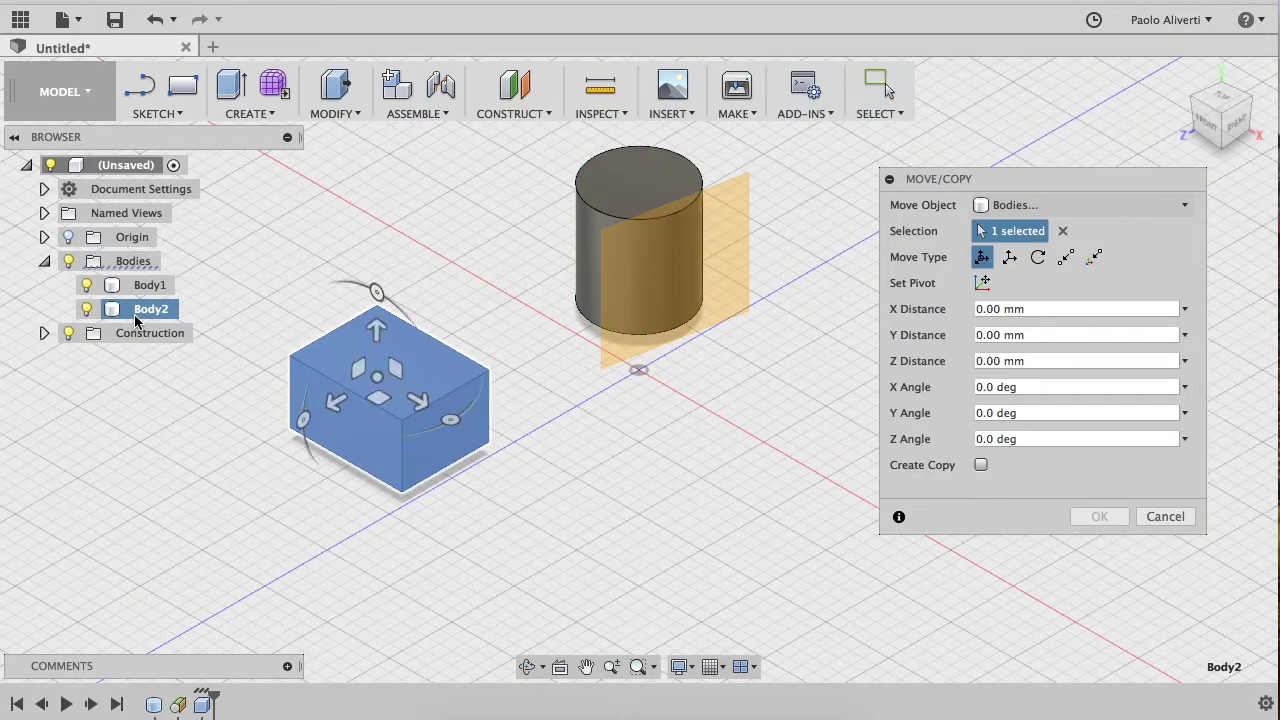
{"action": "left_click", "coordinate": [454, 421]}
{"action": "left_click_drag", "start_coordinate": [454, 421], "coordinate": [418, 436]}
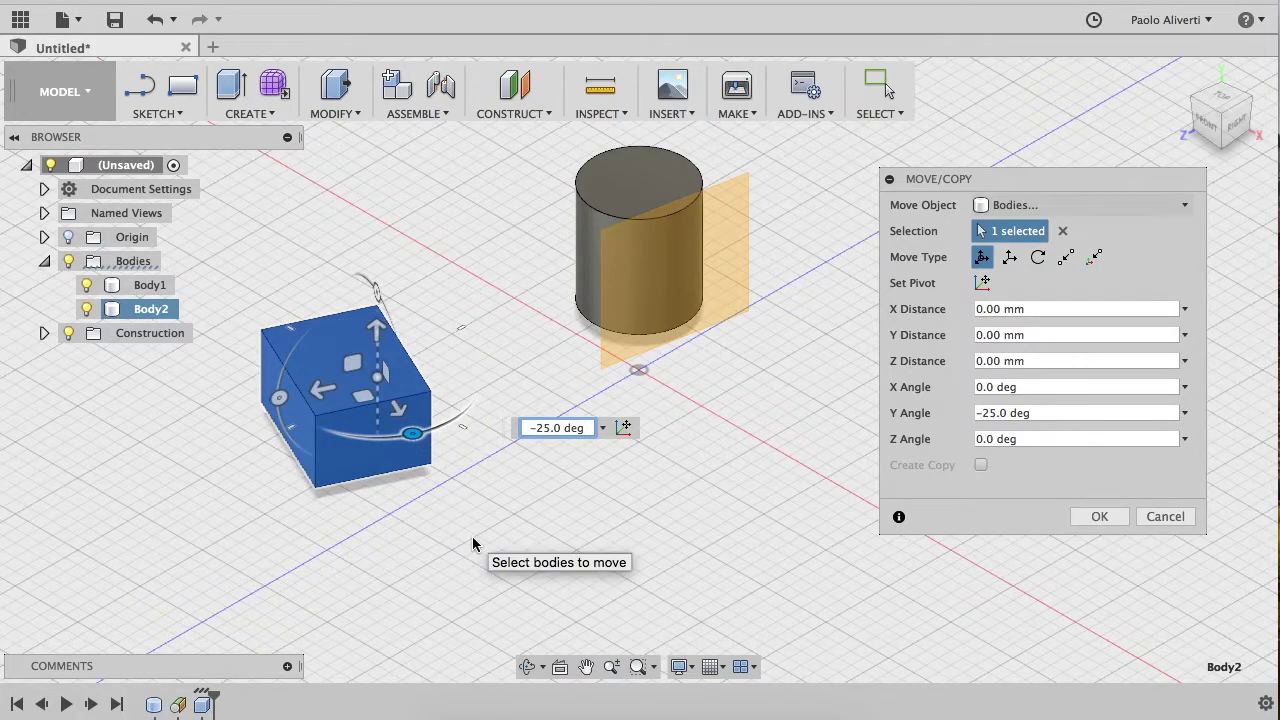
{"action": "key", "text": "Return"}
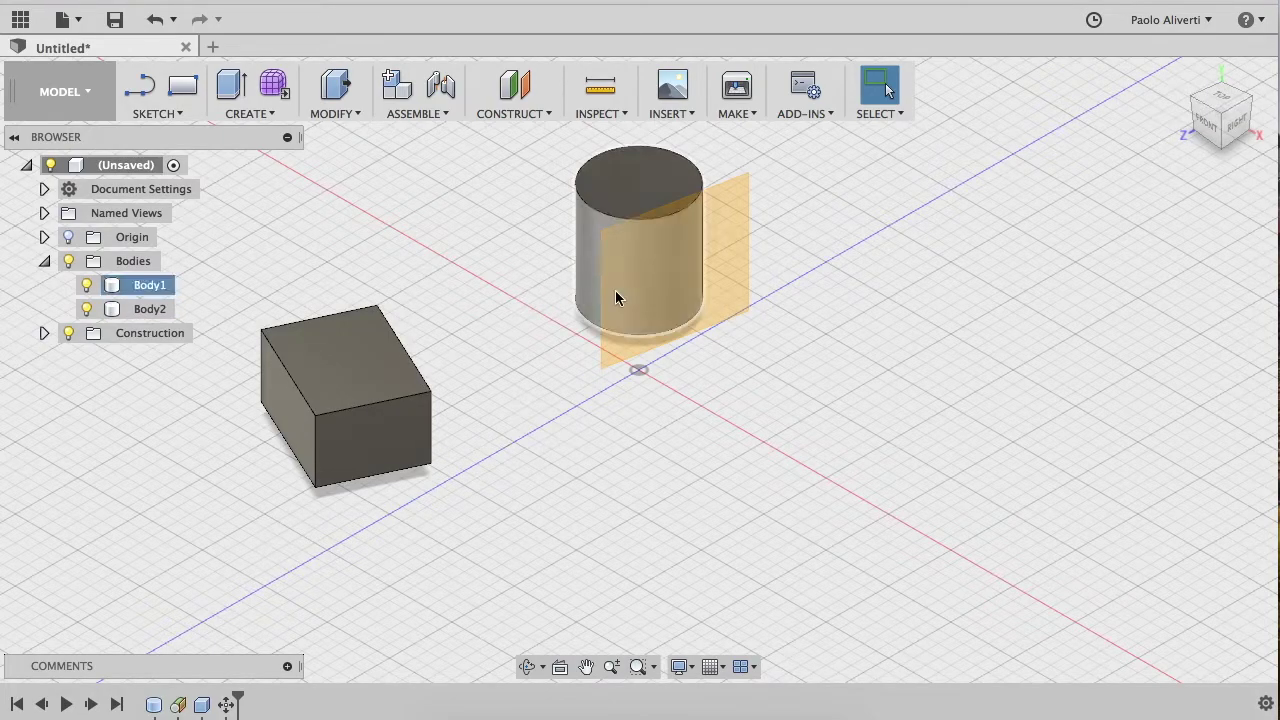
{"action": "left_click", "coordinate": [730, 262]}
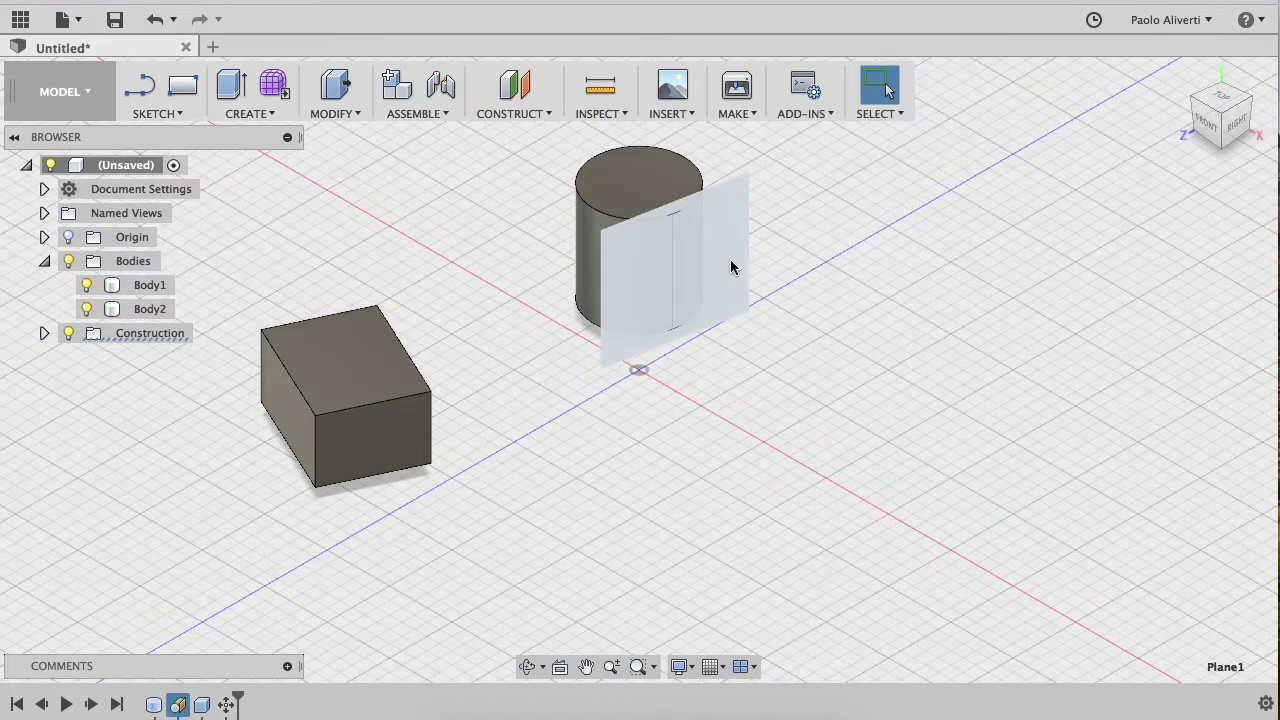
Delete the old plane and add a cylinder tangent plane referenced to the box's front face
{"action": "key", "text": "Delete"}
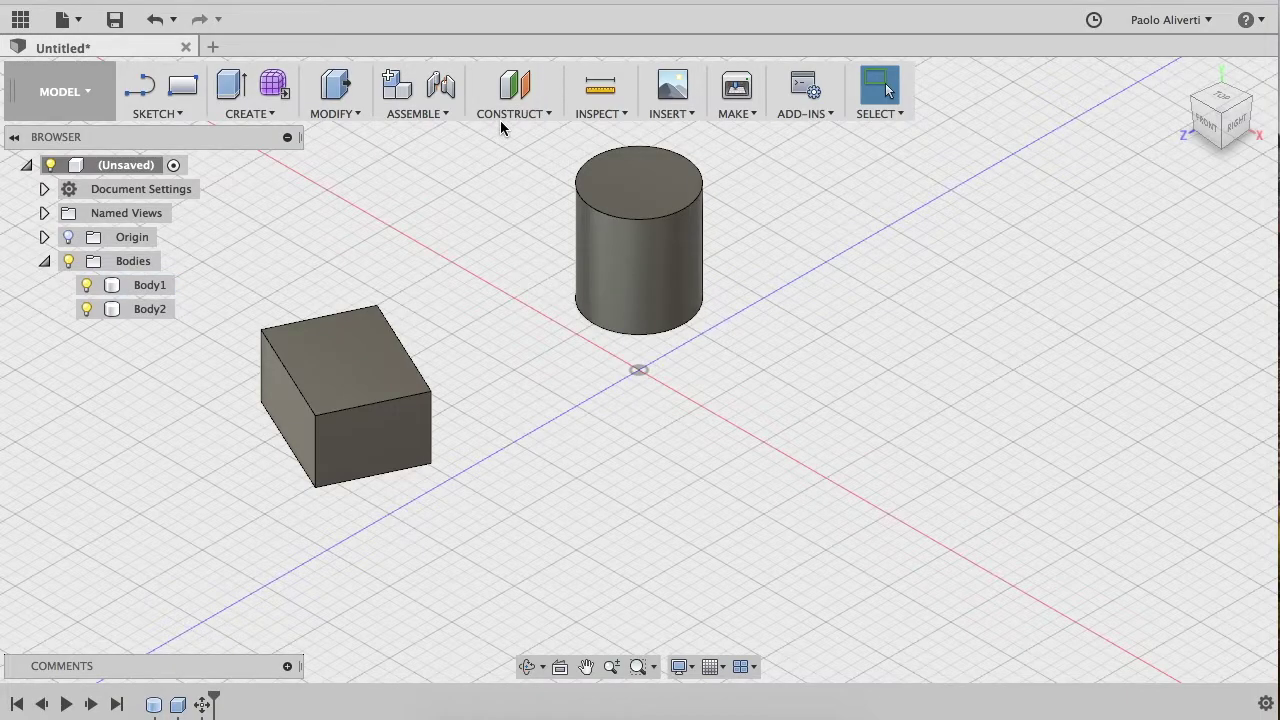
{"action": "left_click", "coordinate": [667, 212]}
{"action": "left_click", "coordinate": [514, 113]}
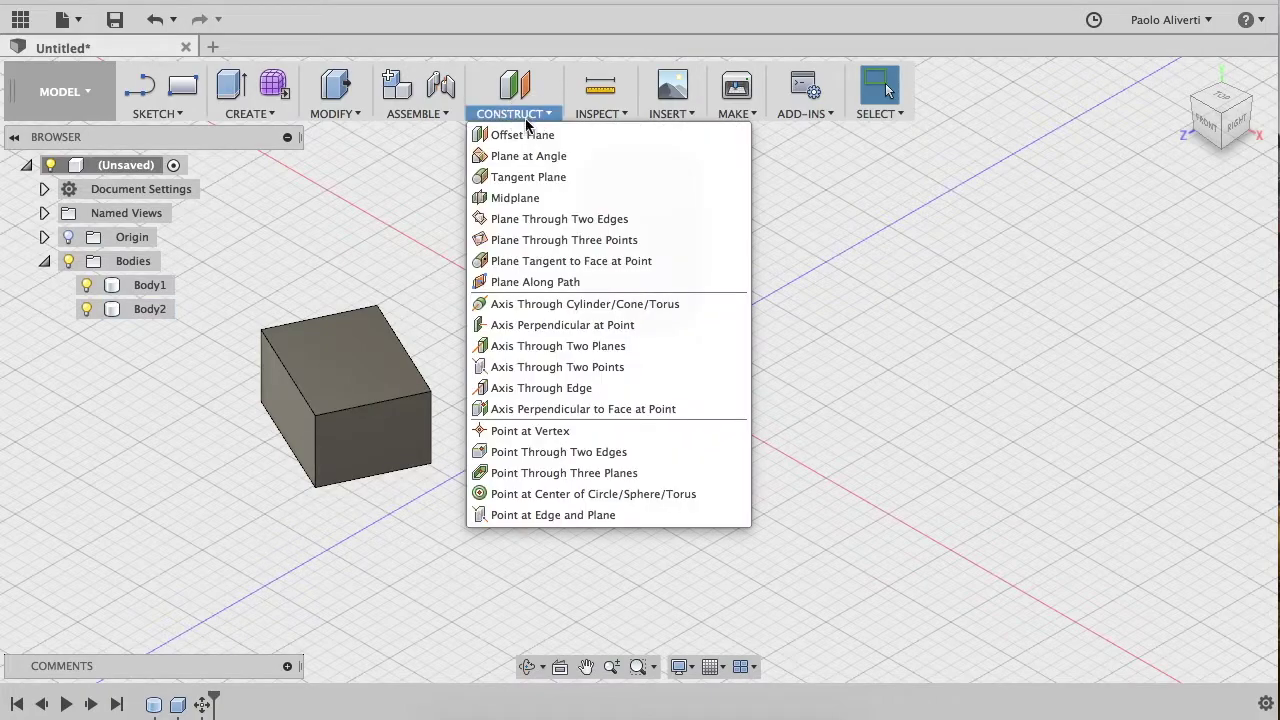
{"action": "left_click", "coordinate": [521, 178]}
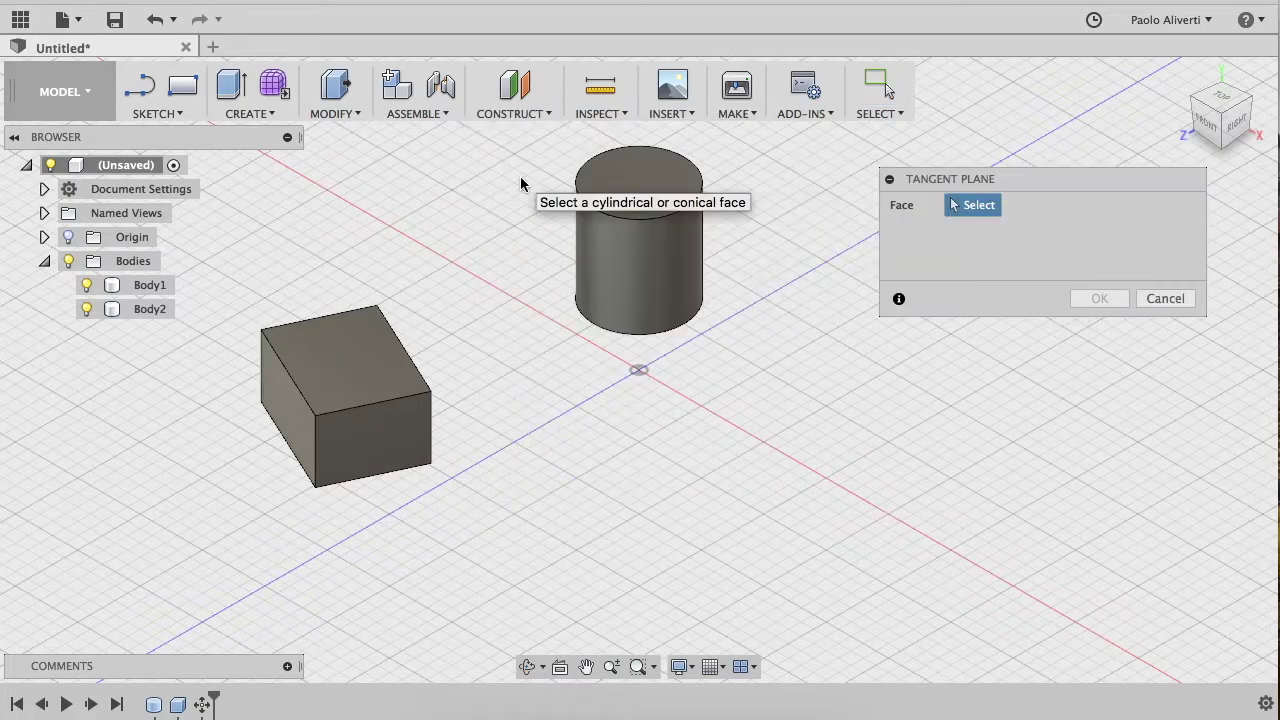
{"action": "left_click", "coordinate": [655, 255]}
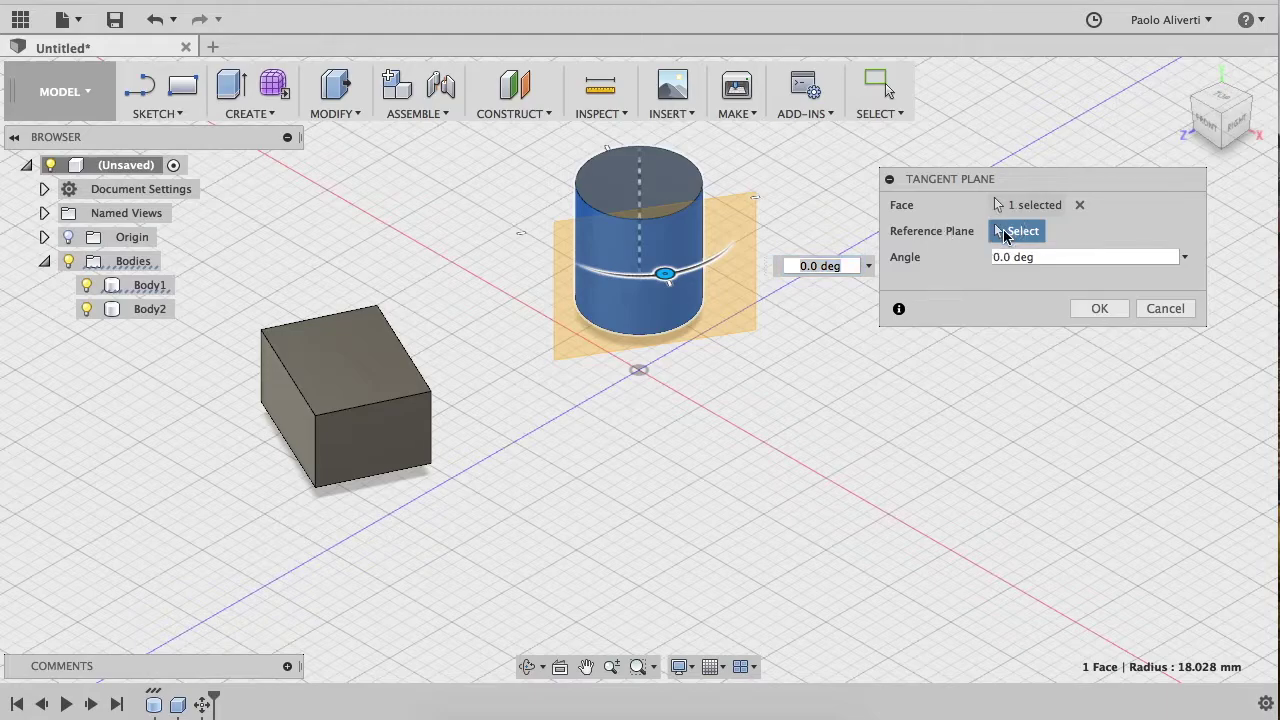
{"action": "left_click", "coordinate": [385, 444]}
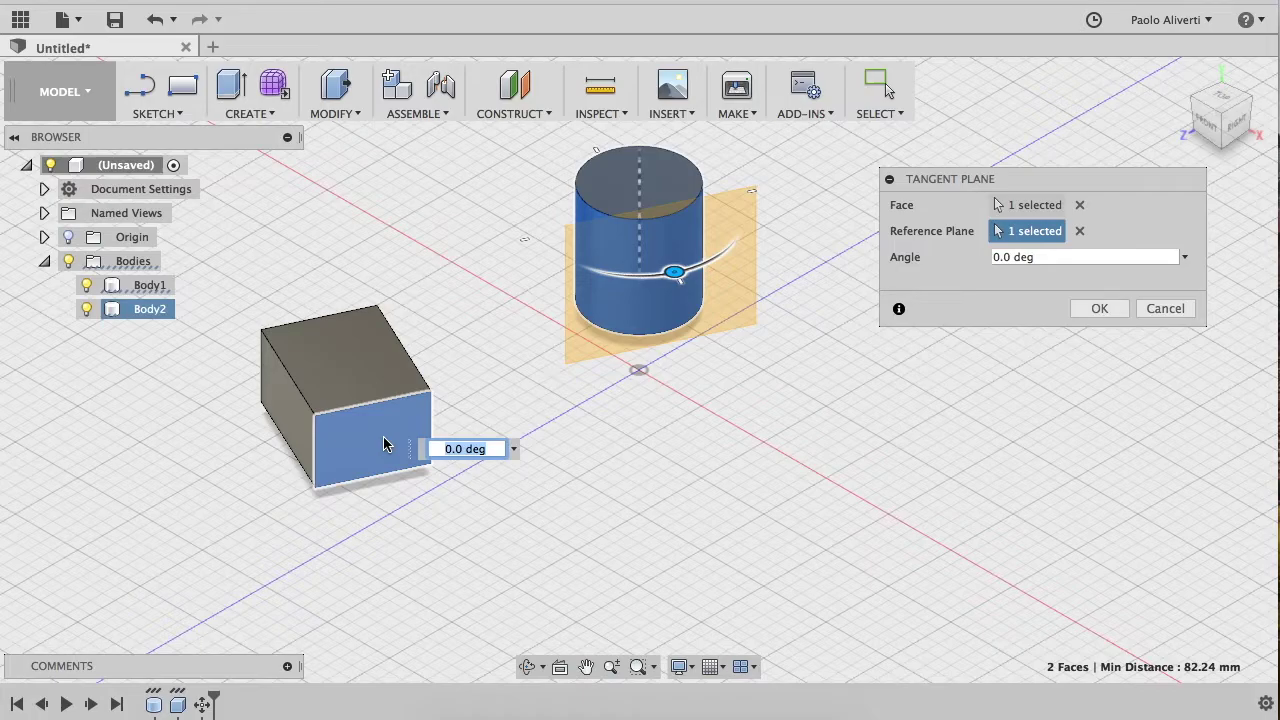
{"action": "left_click", "coordinate": [1101, 310]}
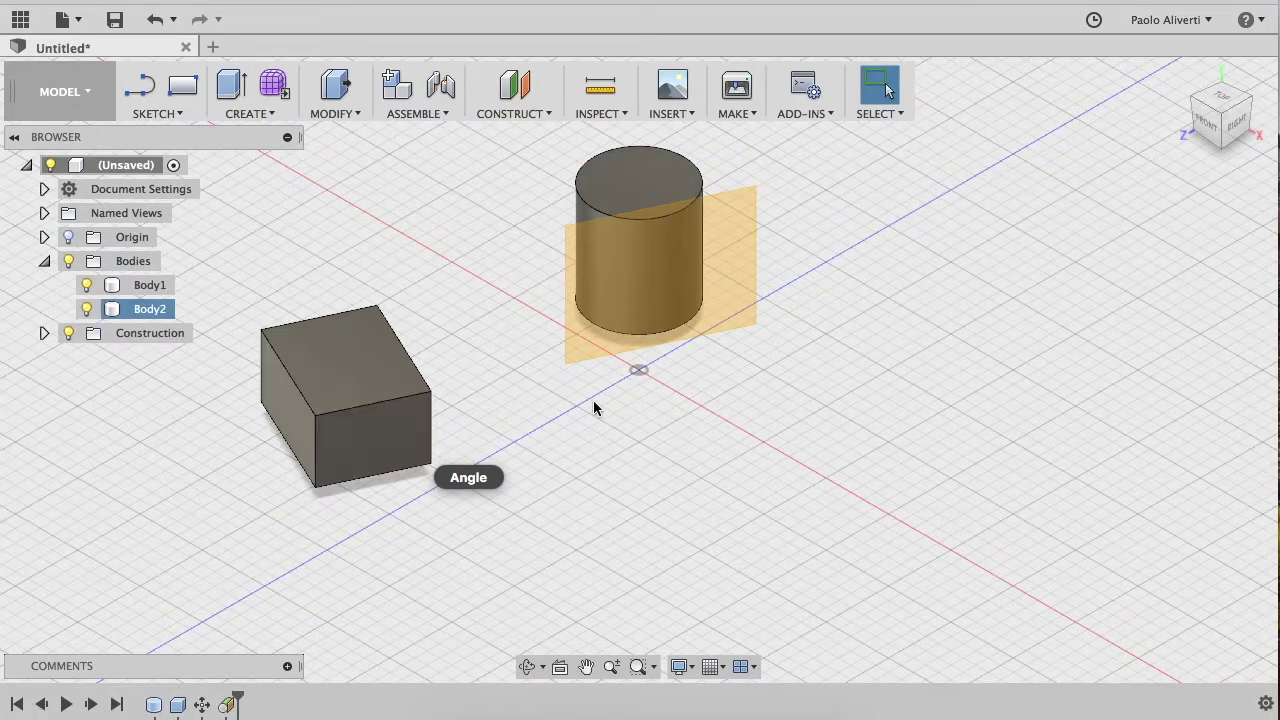
{"action": "left_click", "coordinate": [1216, 100]}
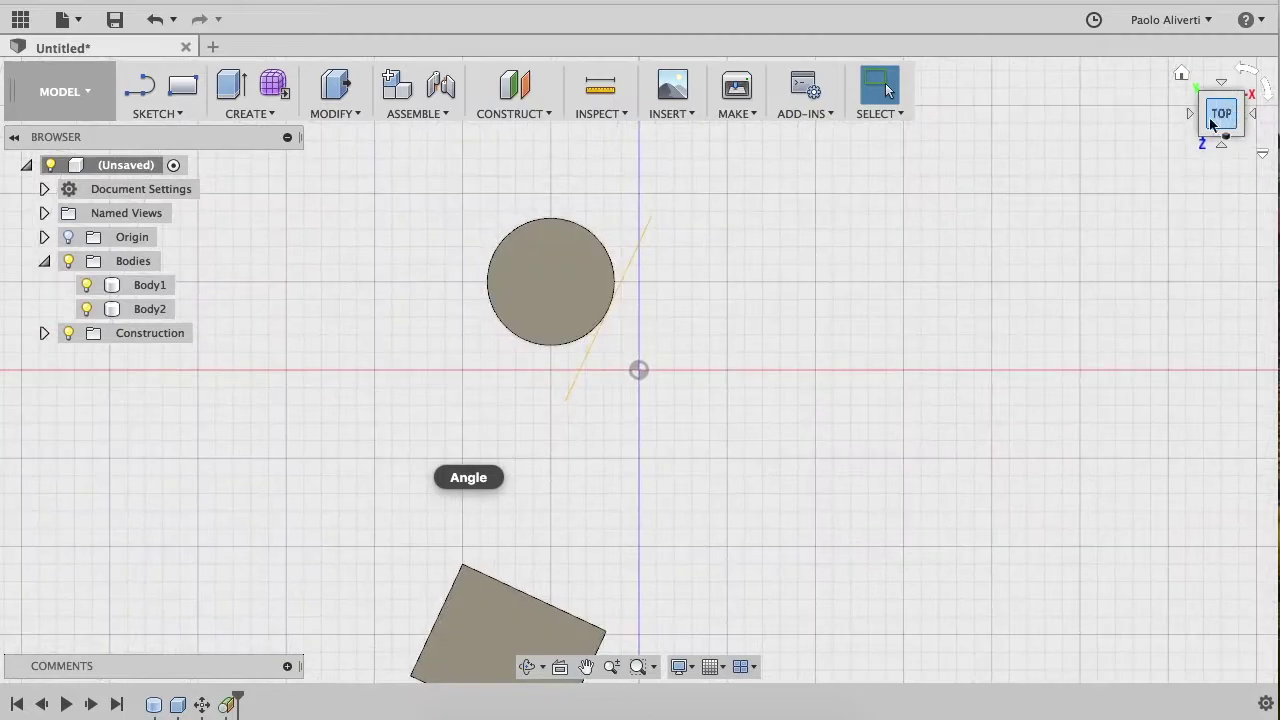
{"action": "middle_click_drag", "start_coordinate": [800, 503], "coordinate": [806, 409]}
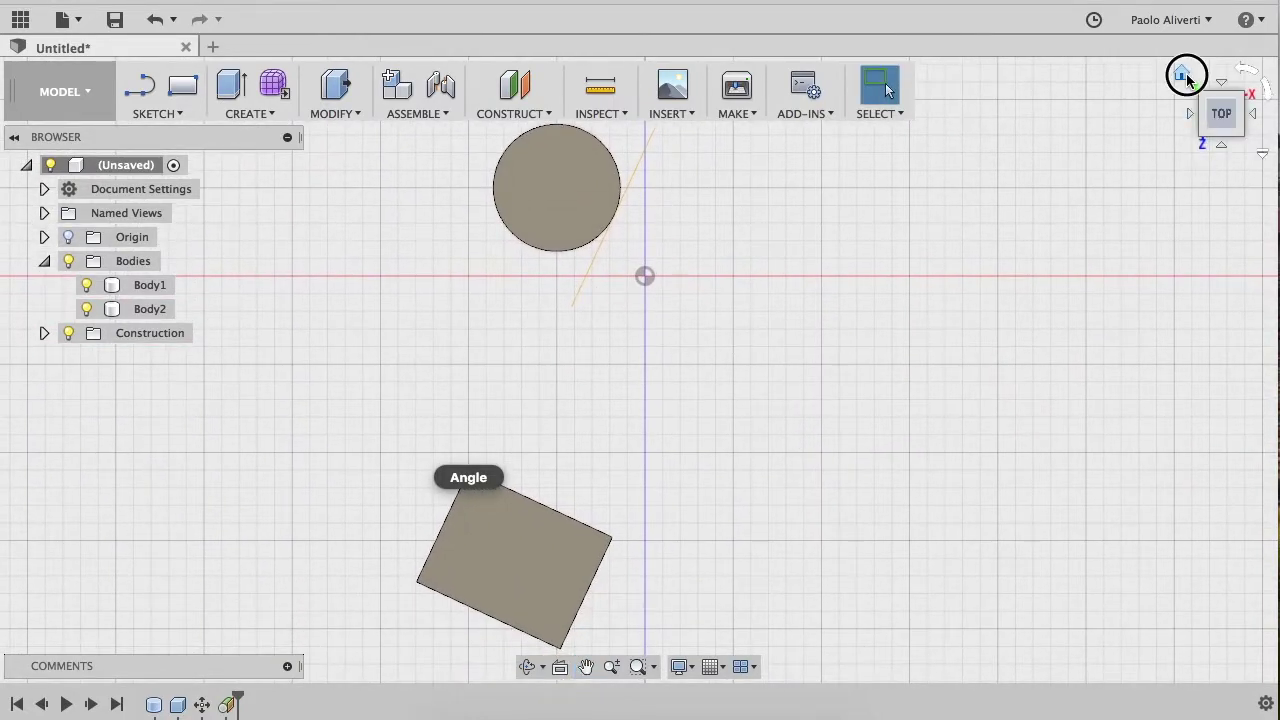
{"action": "left_click", "coordinate": [1180, 76]}
{"action": "left_click", "coordinate": [521, 104]}
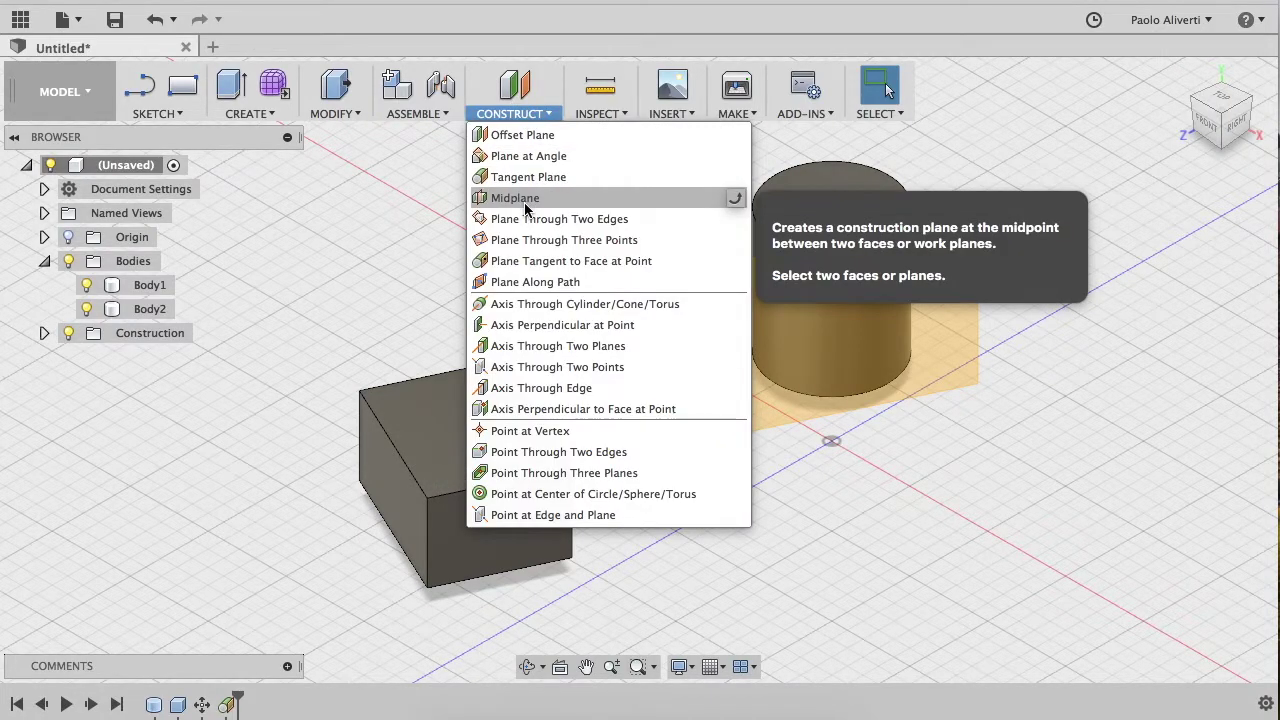
Preview a midplane between the box's left face and its opposite face, 35 mm apart
{"action": "left_click", "coordinate": [524, 202]}
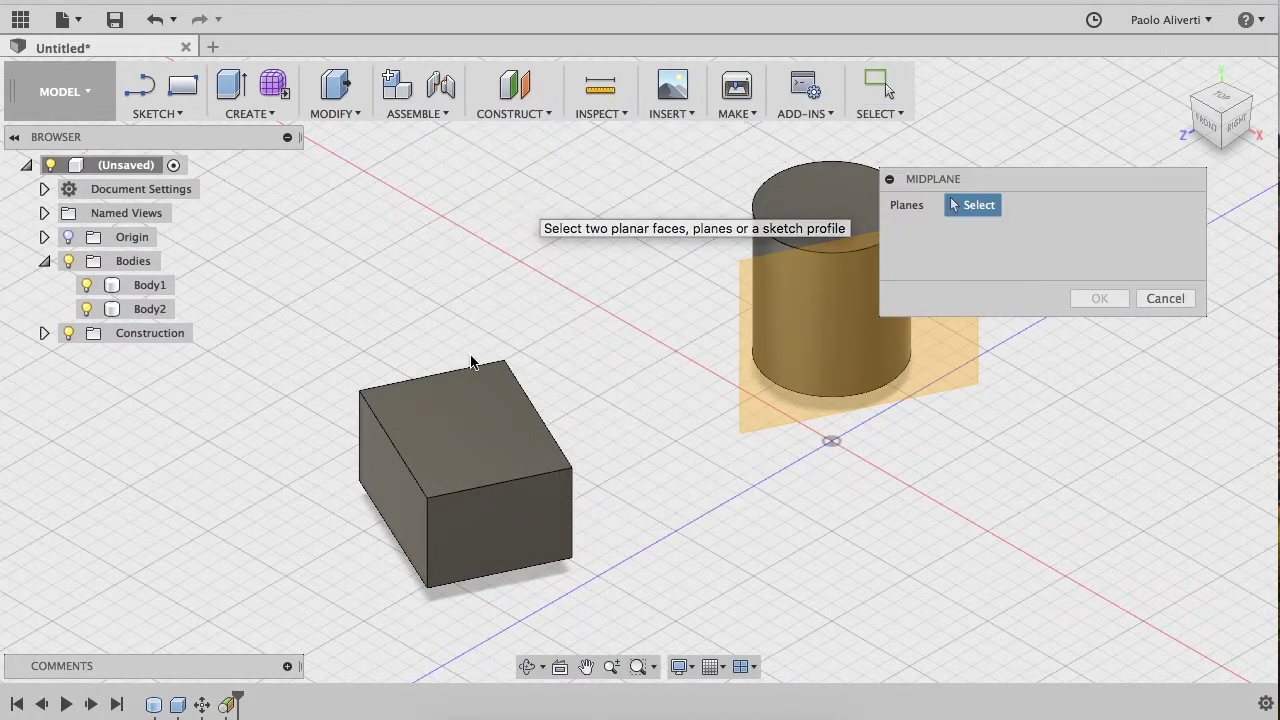
{"action": "left_click", "coordinate": [418, 509]}
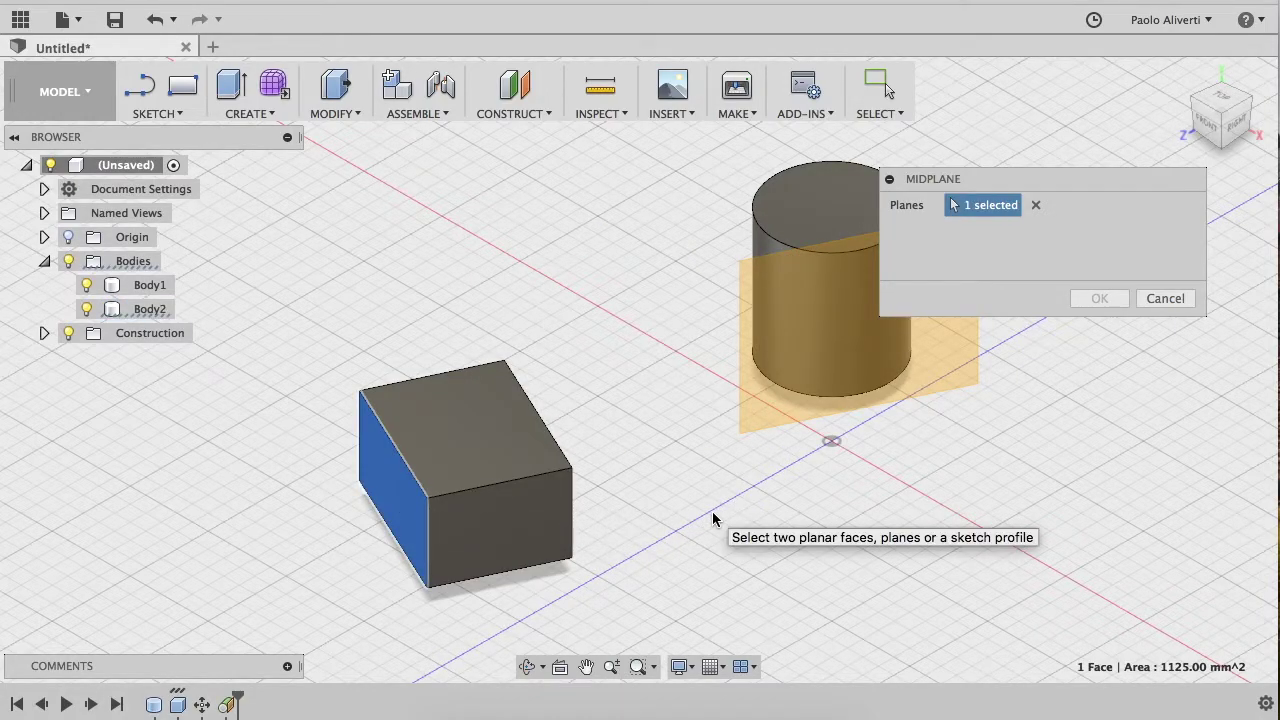
{"action": "middle_click_drag", "start_coordinate": [712, 516], "coordinate": [594, 500], "text": "shift"}
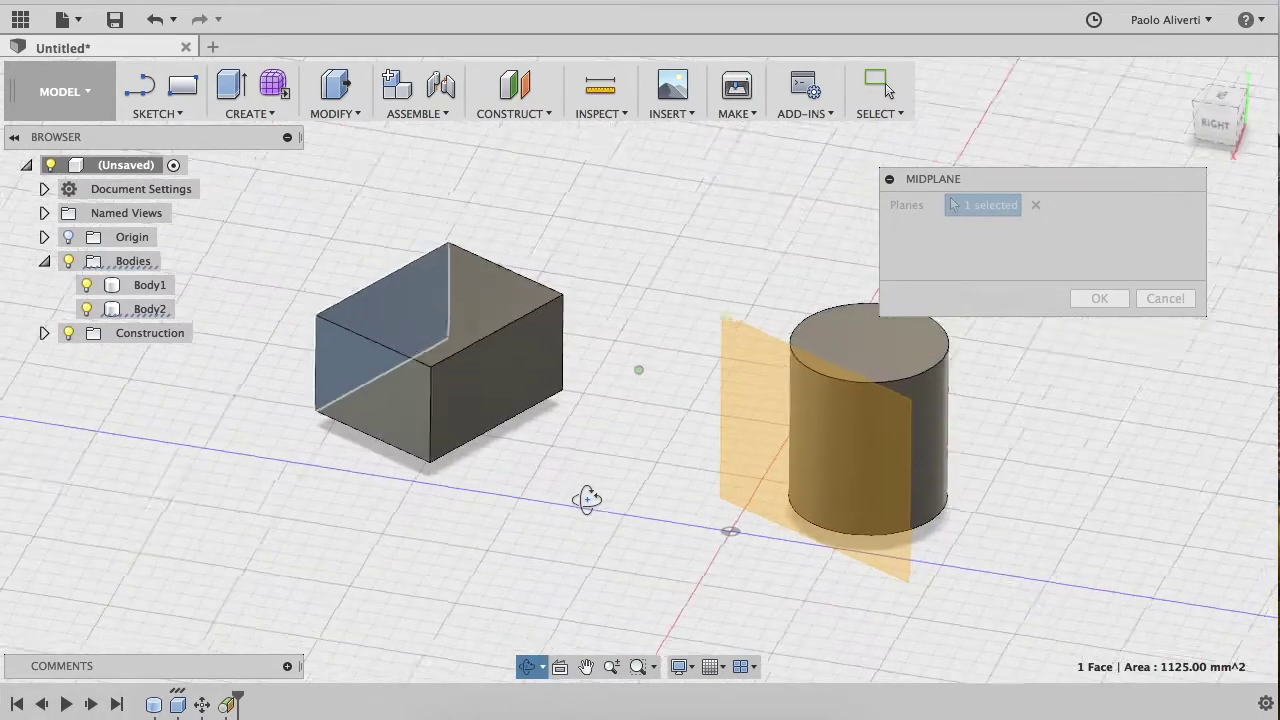
{"action": "left_click", "coordinate": [502, 364]}
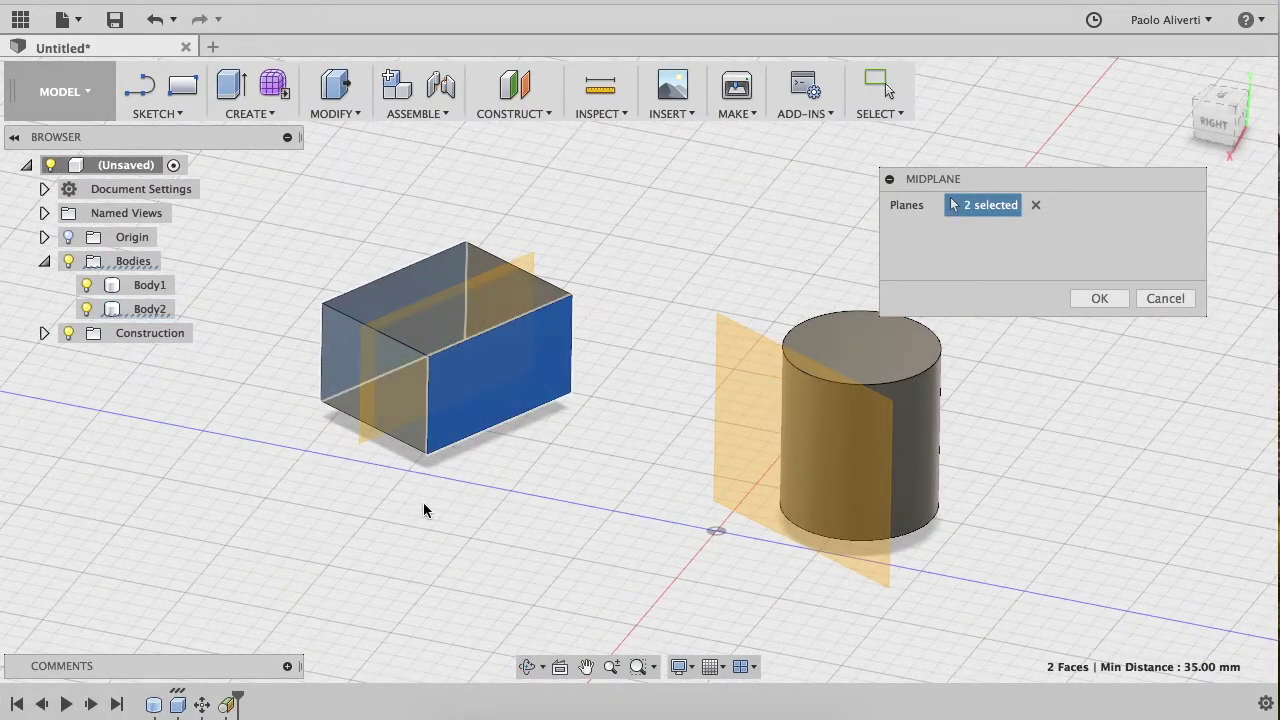
{"action": "mouse_move", "coordinate": [471, 528]}
{"action": "middle_mouse_down", "text": "shift"}
{"action": "mouse_move", "coordinate": [566, 540]}
{"action": "mouse_move", "coordinate": [584, 527]}
{"action": "middle_mouse_up", "text": "shift"}
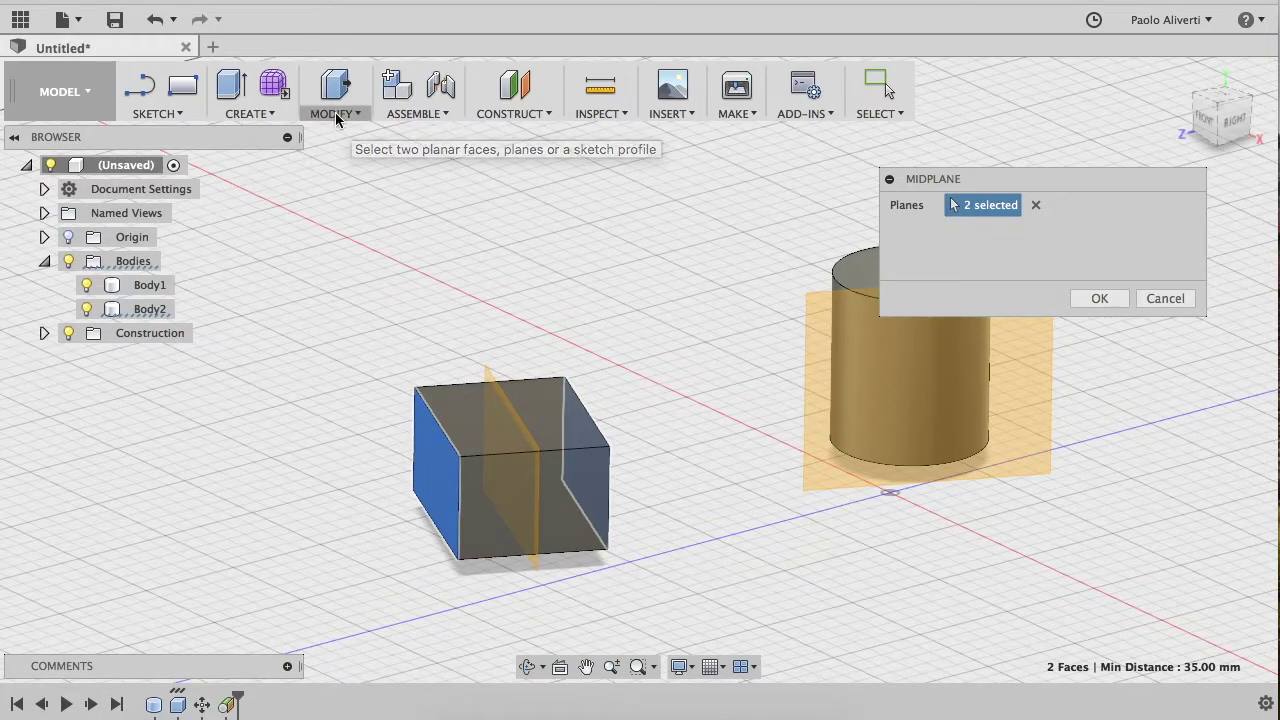
{"action": "left_click", "coordinate": [513, 113]}
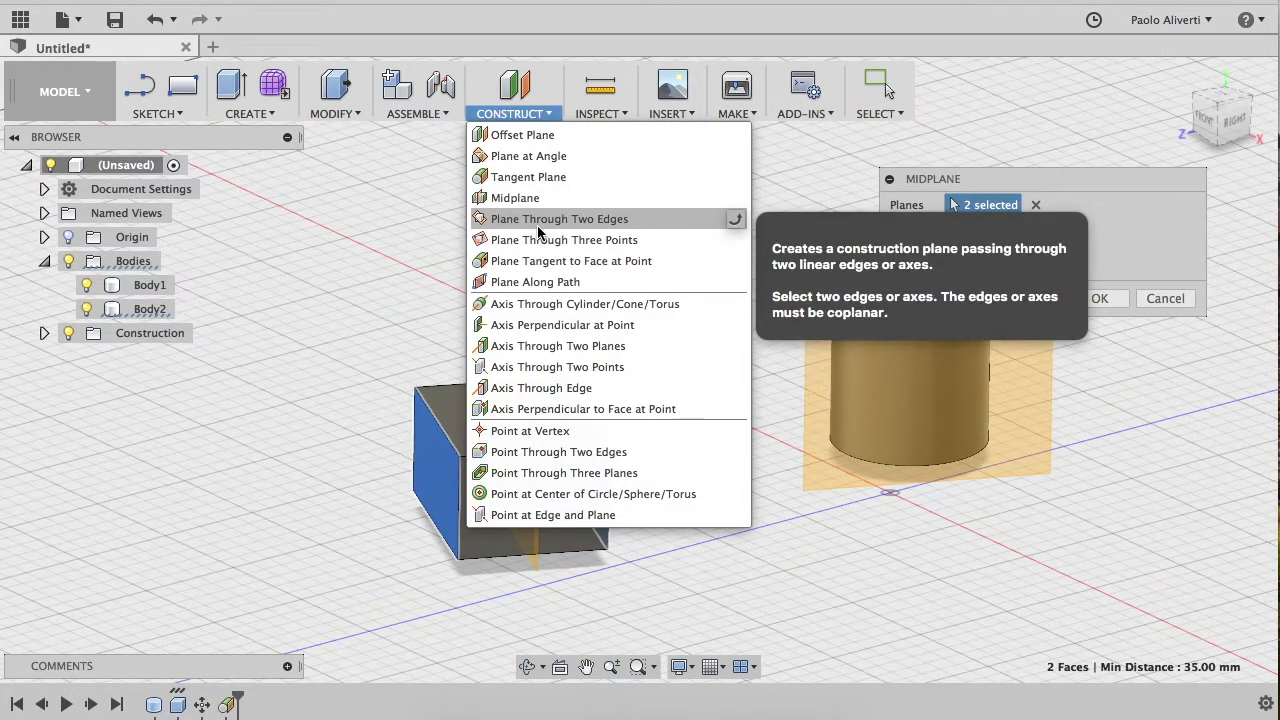
Add a Plane Through Two Edges using the box's top back edge and bottom front edge
{"action": "left_click", "coordinate": [537, 225]}
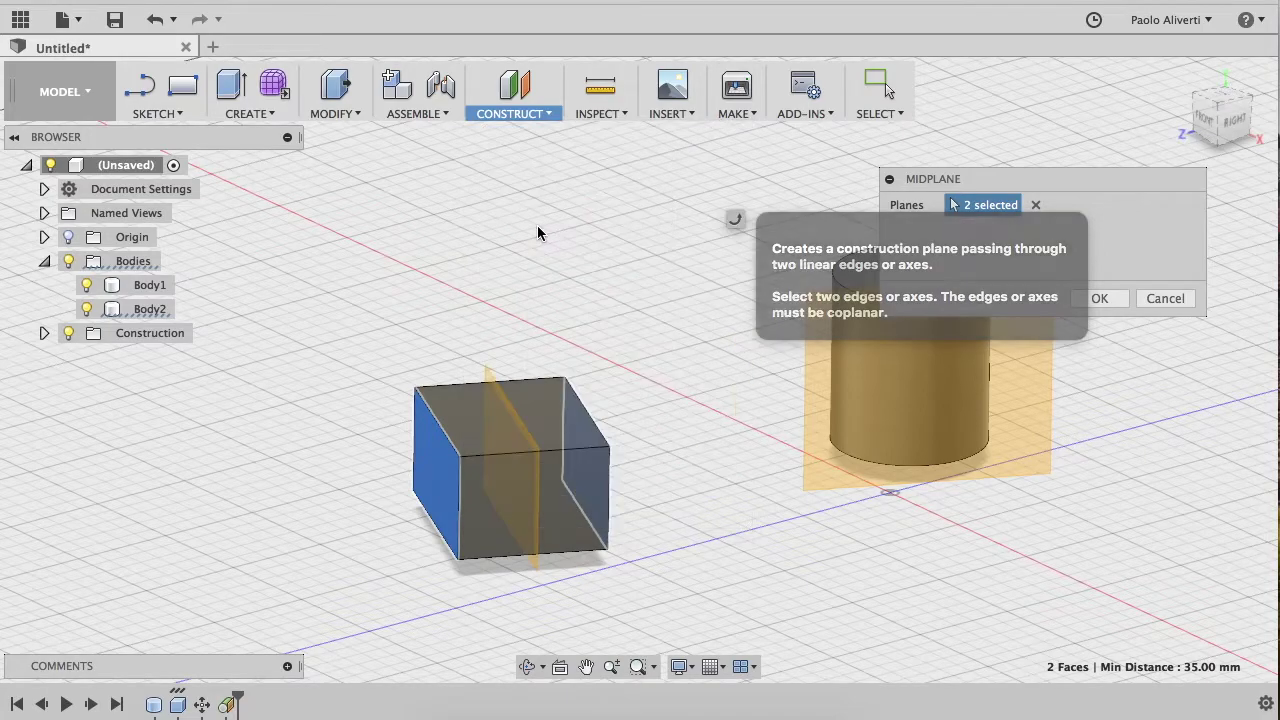
{"action": "left_click", "coordinate": [440, 440]}
{"action": "middle_click_drag", "start_coordinate": [677, 551], "coordinate": [522, 455], "text": "shift"}
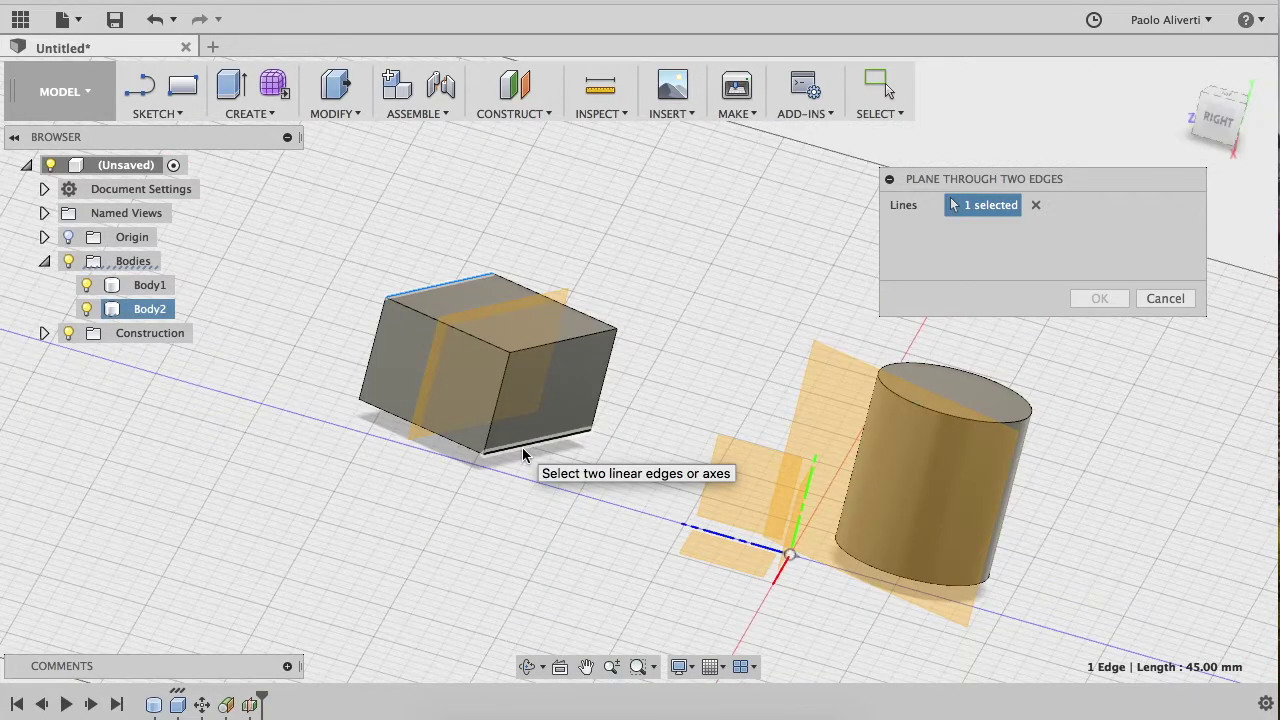
{"action": "left_click", "coordinate": [522, 447]}
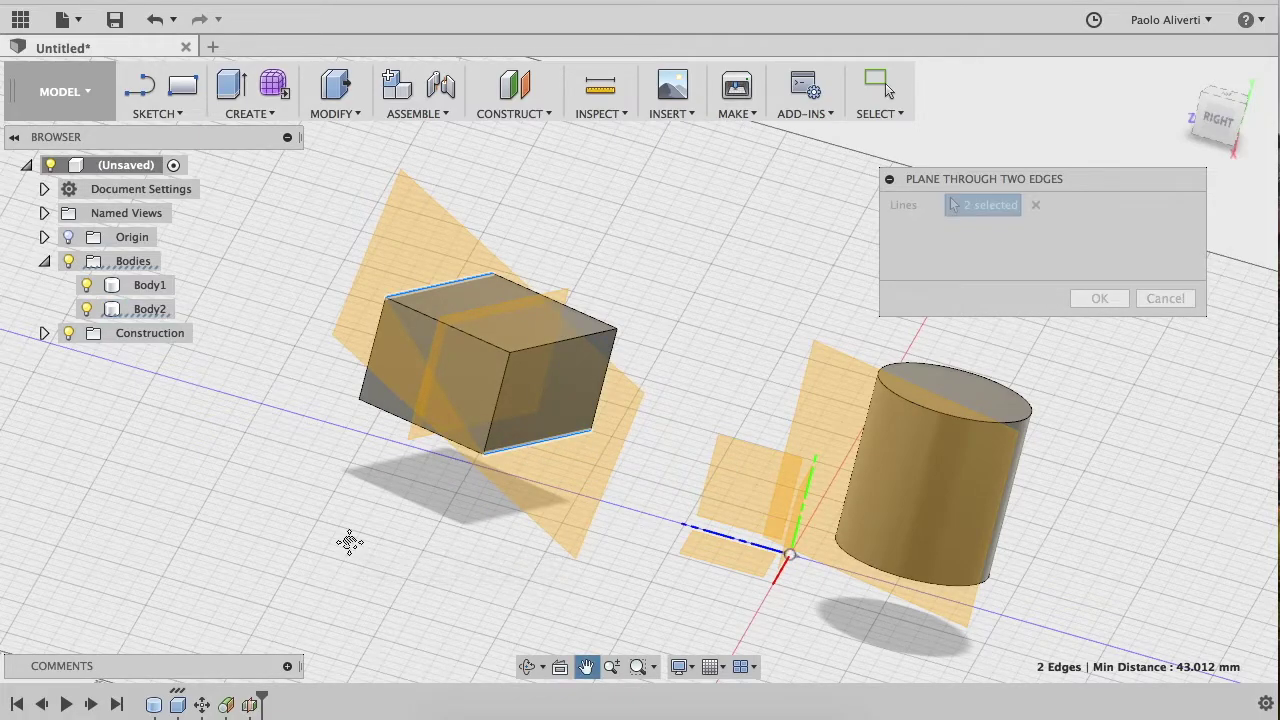
{"action": "middle_click_drag", "start_coordinate": [349, 547], "coordinate": [483, 583]}
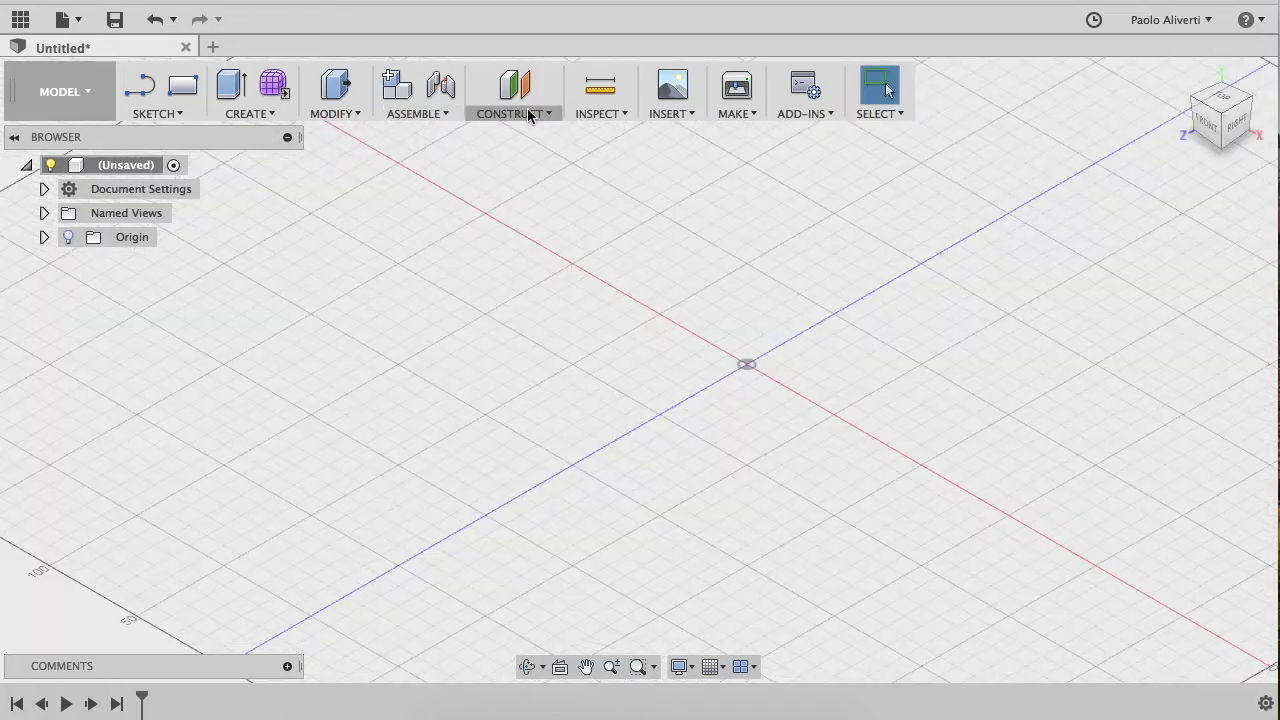
{"action": "left_click", "coordinate": [528, 114]}
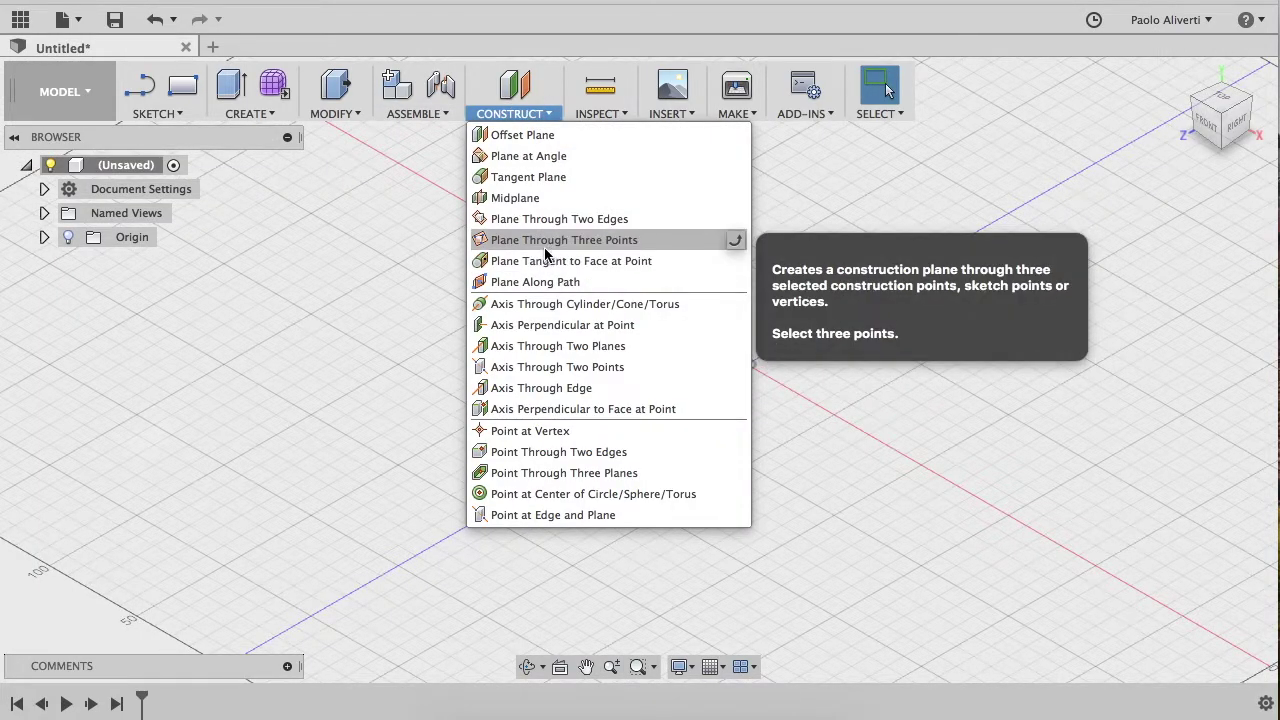
Create the first box on the ground plane from two base corners
{"action": "left_click", "coordinate": [1096, 204]}
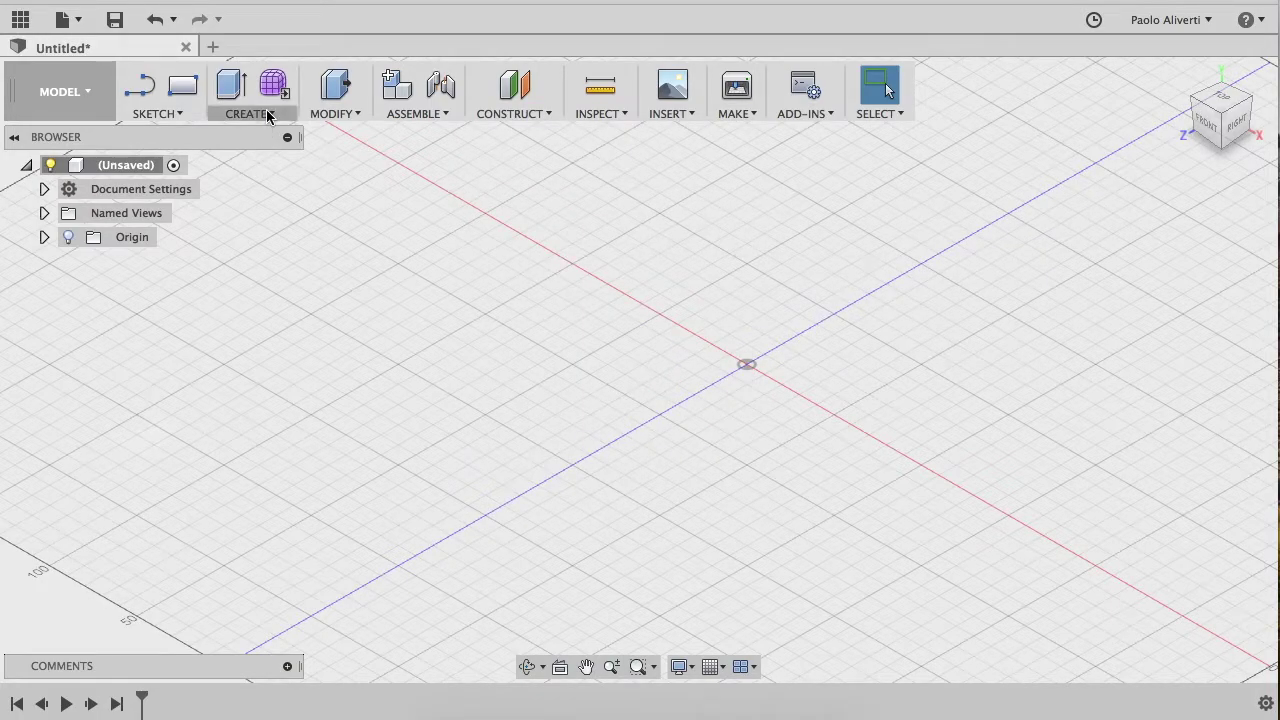
{"action": "left_click", "coordinate": [268, 116]}
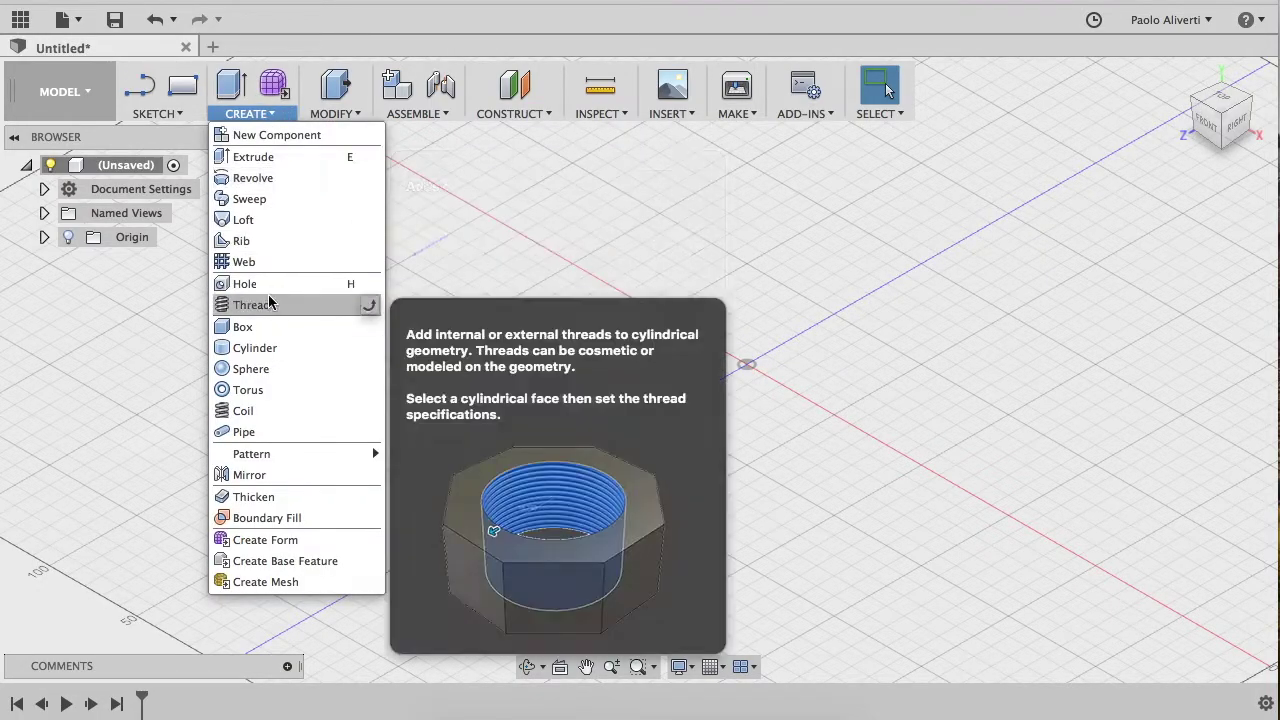
{"action": "left_click", "coordinate": [268, 327]}
{"action": "left_click", "coordinate": [729, 440]}
{"action": "left_click", "coordinate": [462, 370]}
{"action": "left_click", "coordinate": [565, 380]}
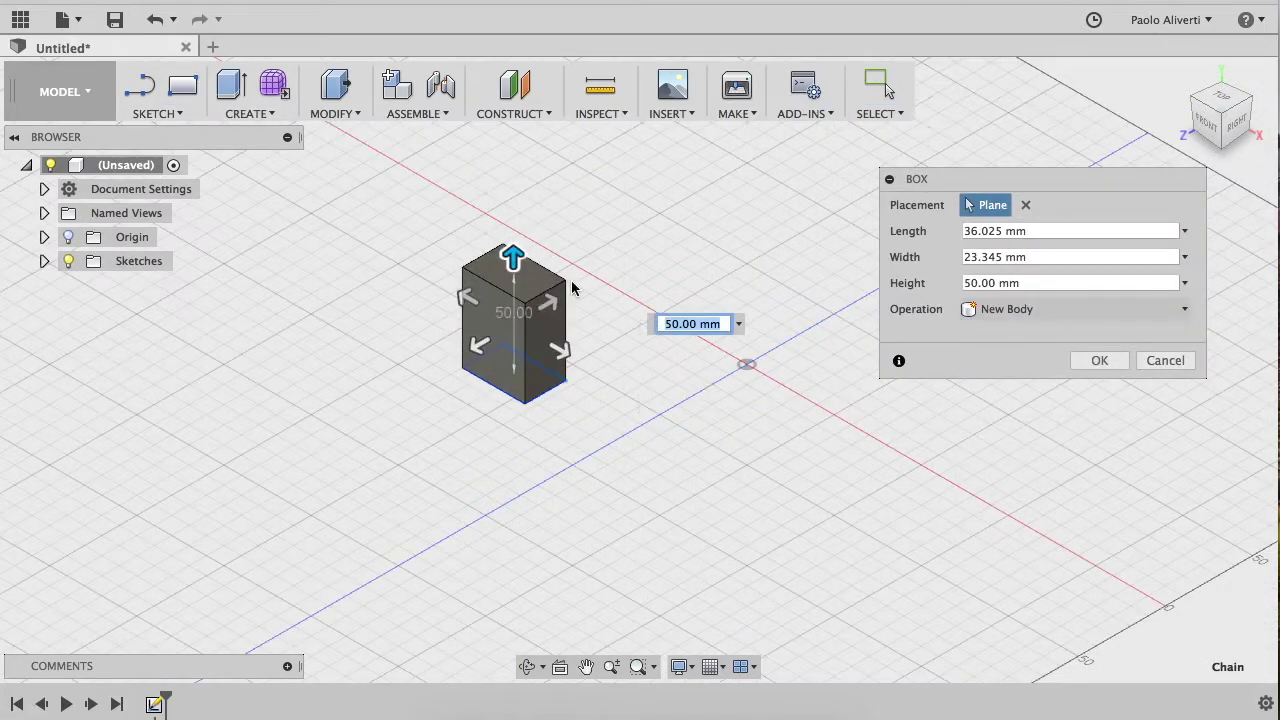
{"action": "key", "text": "Return"}
Add two more boxes on the ground plane, spread apart from the first
{"action": "left_click", "coordinate": [250, 113]}
{"action": "left_click", "coordinate": [230, 326]}
{"action": "left_click", "coordinate": [250, 113]}
{"action": "left_click", "coordinate": [230, 326]}
{"action": "left_click", "coordinate": [812, 543]}
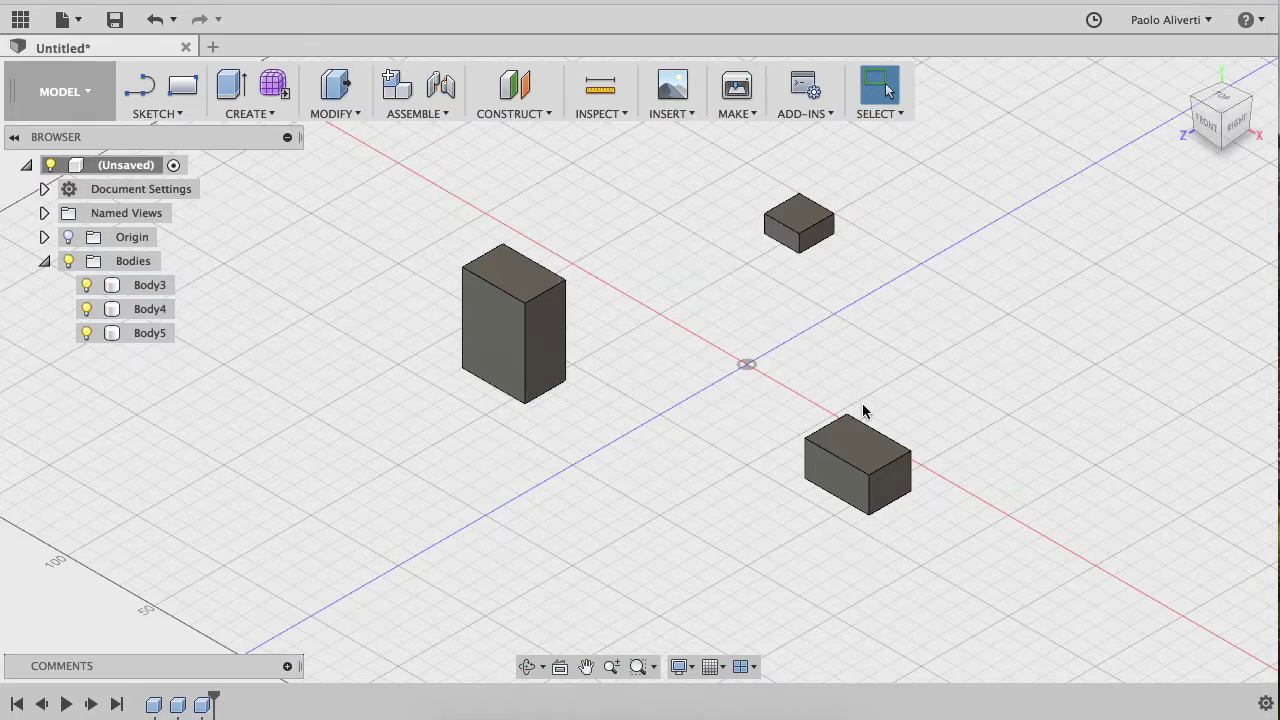
{"action": "left_click", "coordinate": [492, 117]}
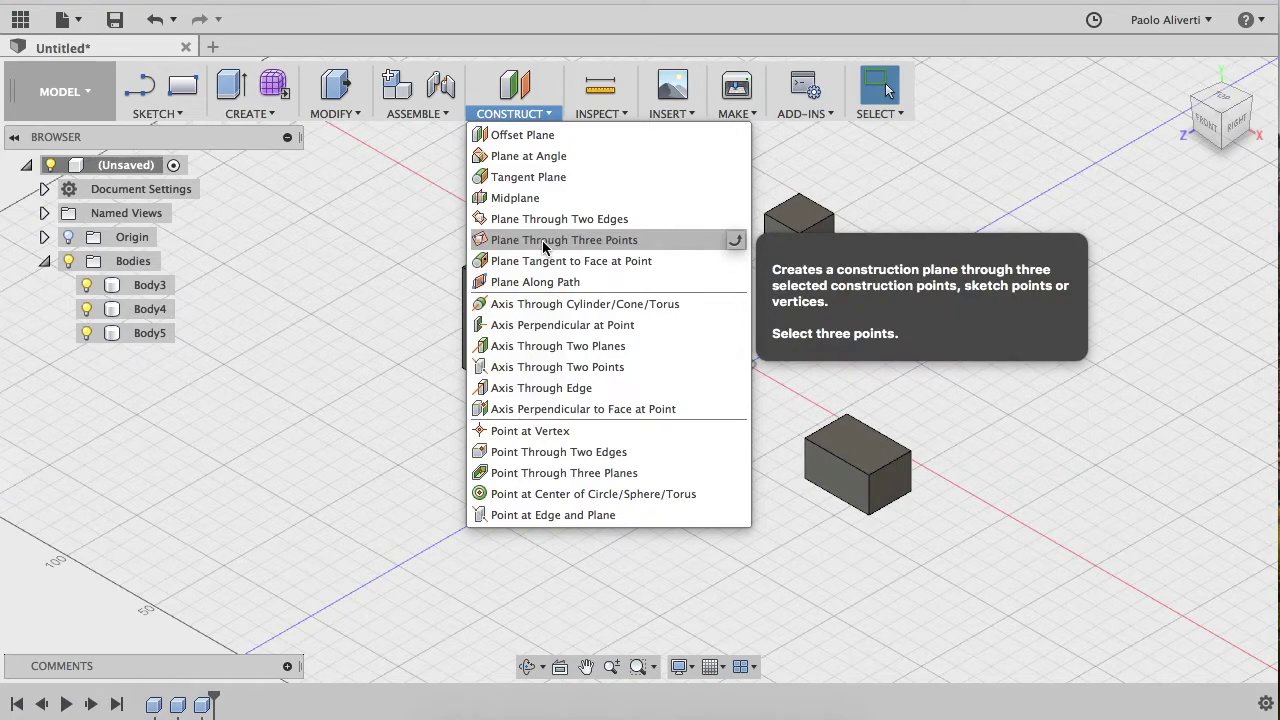
Create a Plane Through Three Points using a top corner of the tall, small and front boxes
{"action": "left_click", "coordinate": [545, 241]}
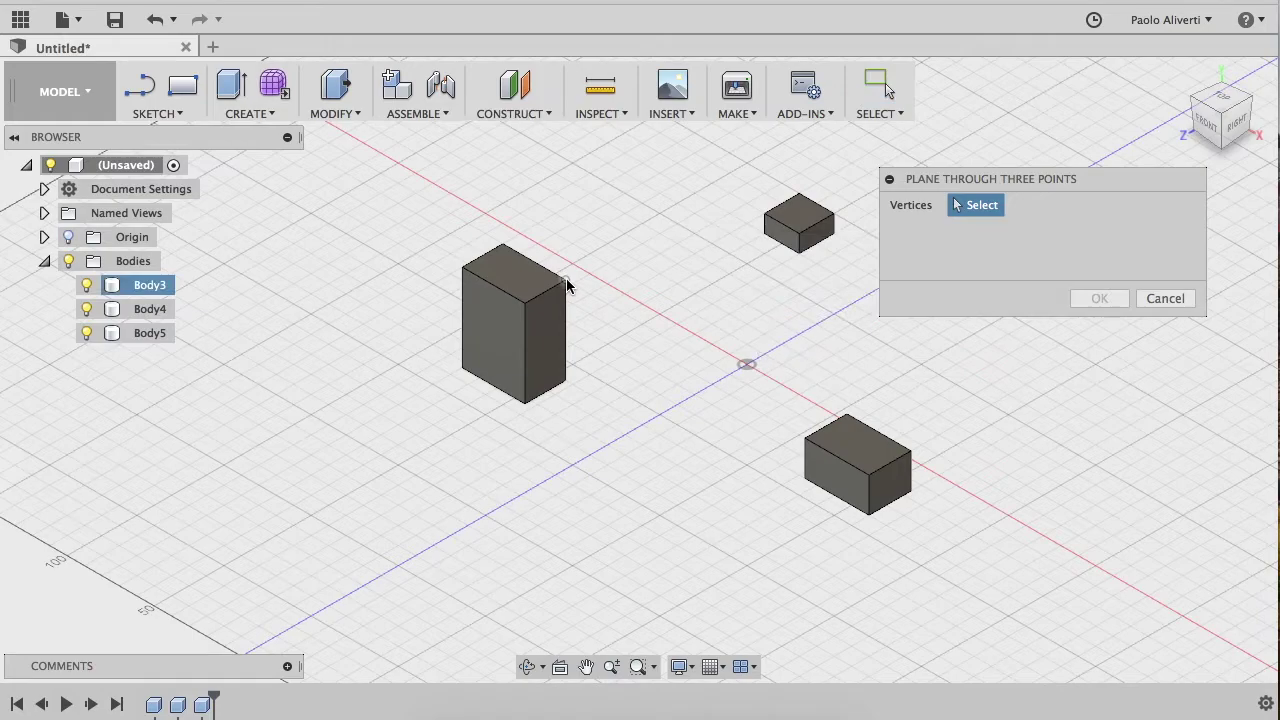
{"action": "left_click", "coordinate": [565, 281]}
{"action": "left_click", "coordinate": [800, 234]}
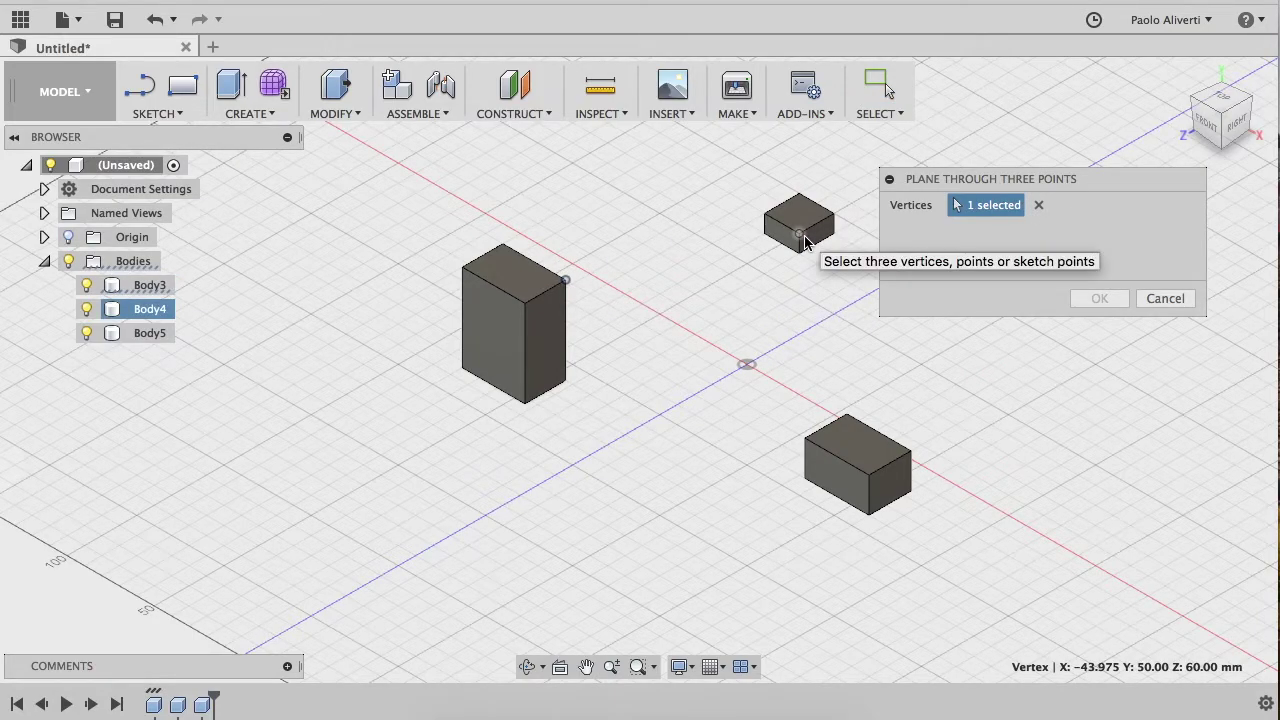
{"action": "left_click", "coordinate": [847, 415]}
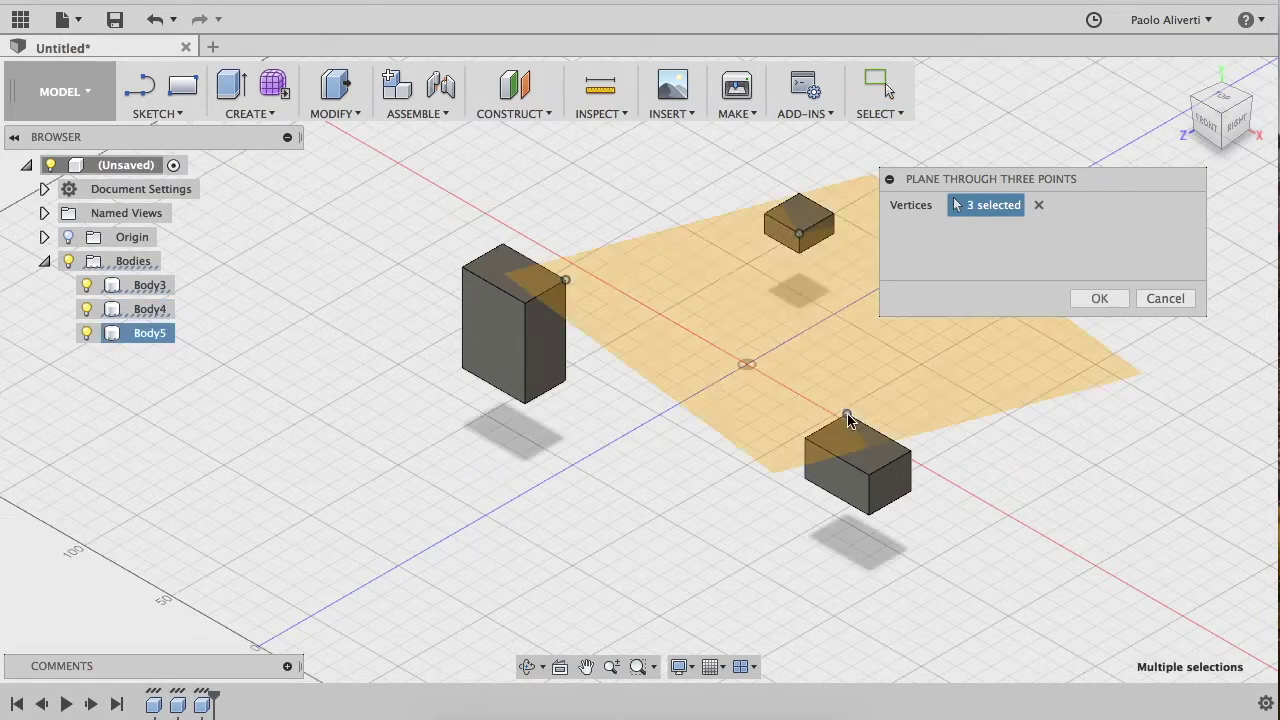
{"action": "left_click", "coordinate": [1097, 300]}
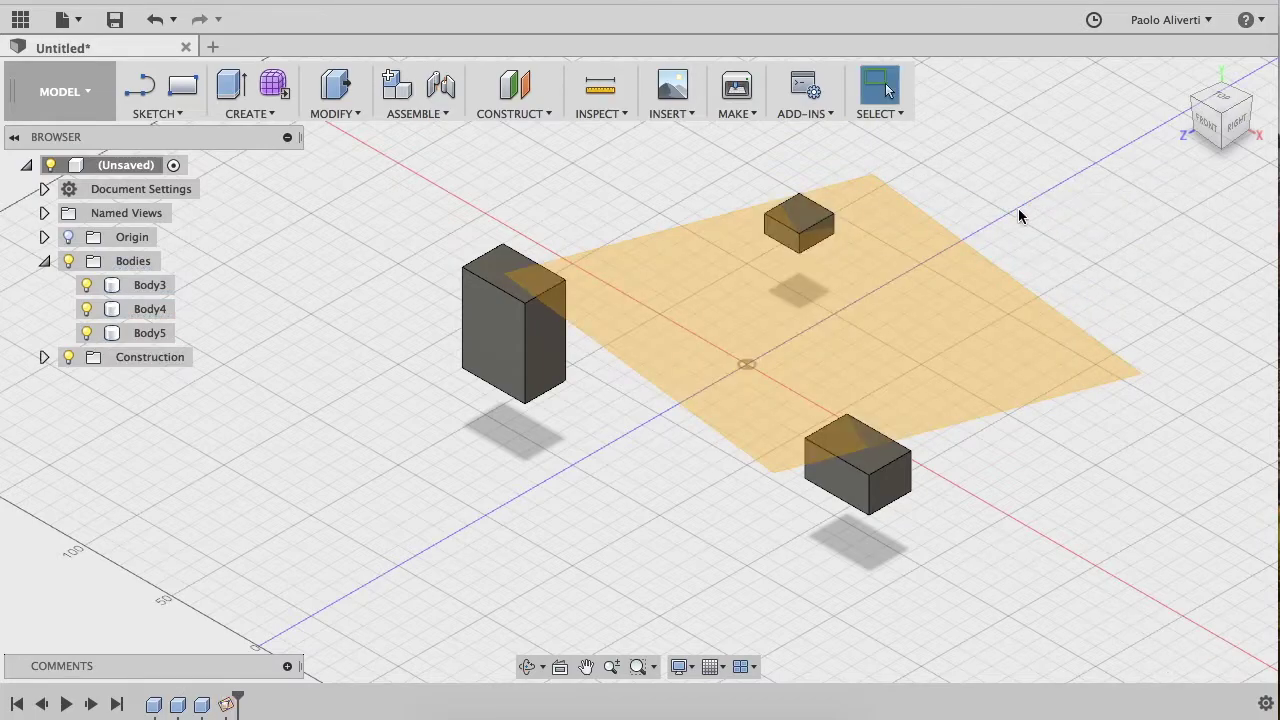
{"action": "left_click", "coordinate": [250, 113]}
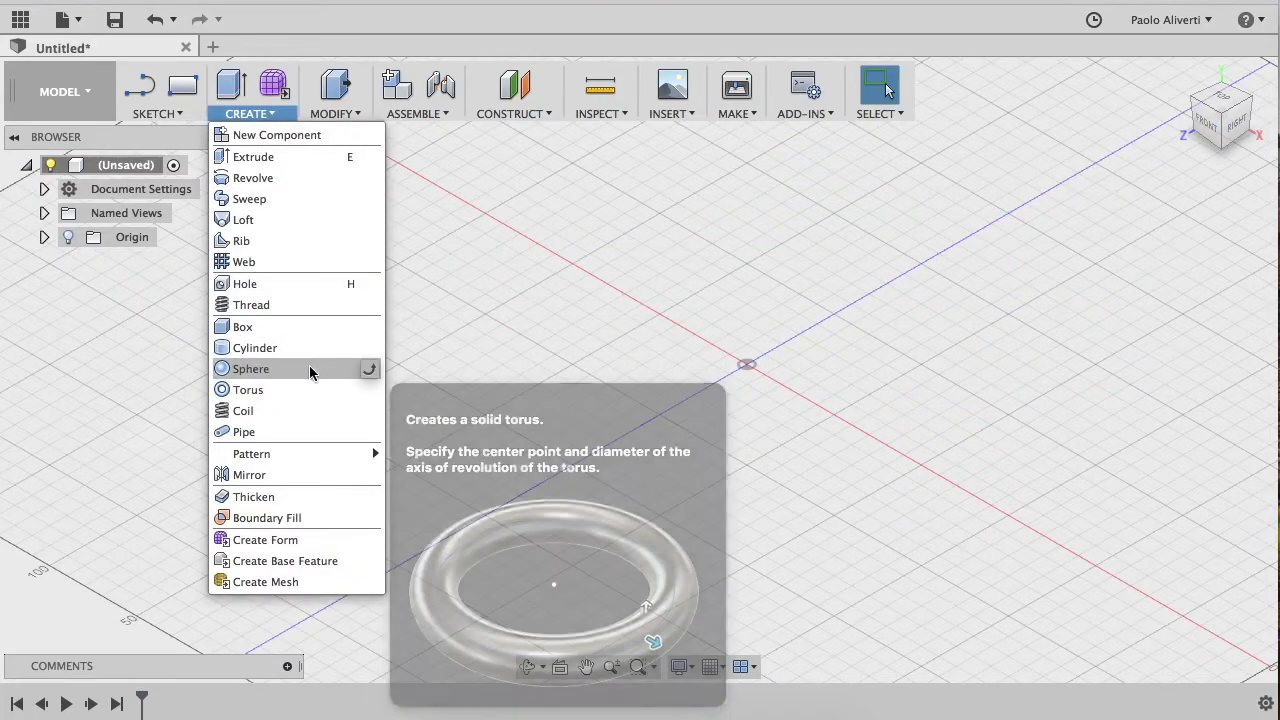
Create a cylinder on the ground plane, 44.721 mm in diameter and 50 mm tall
{"action": "left_click", "coordinate": [307, 345]}
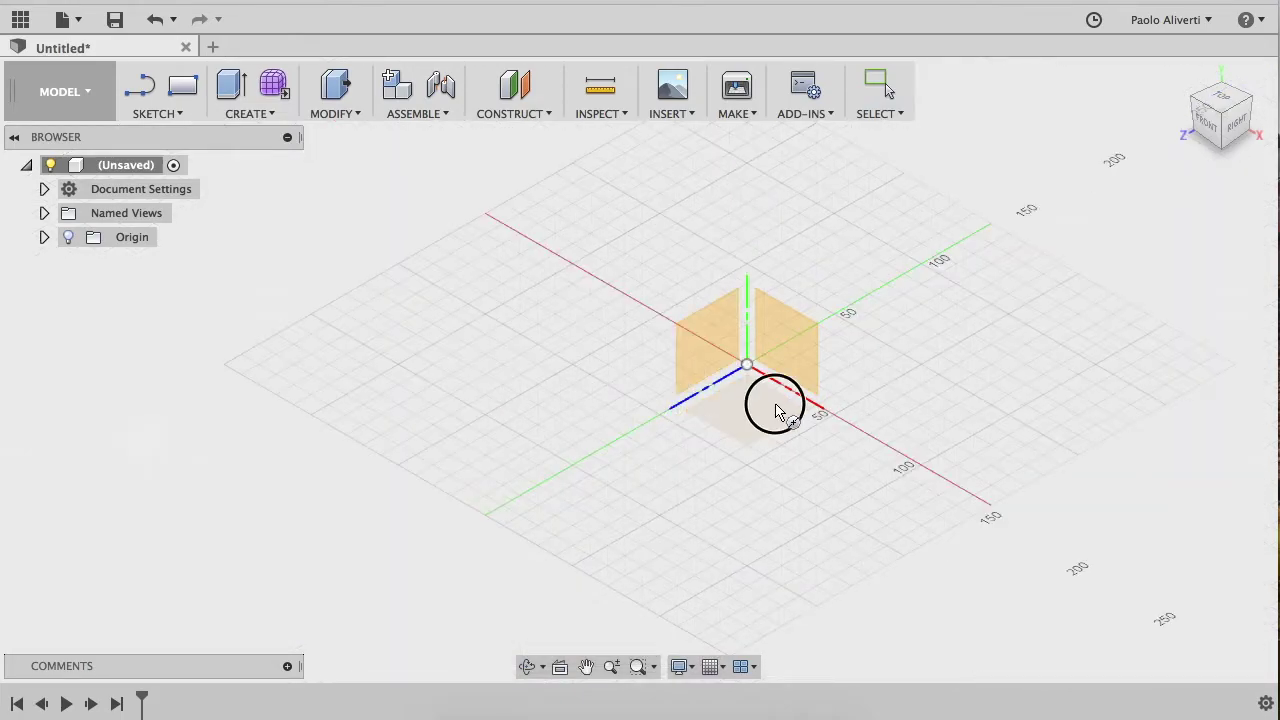
{"action": "left_click", "coordinate": [777, 410]}
{"action": "left_click", "coordinate": [659, 315]}
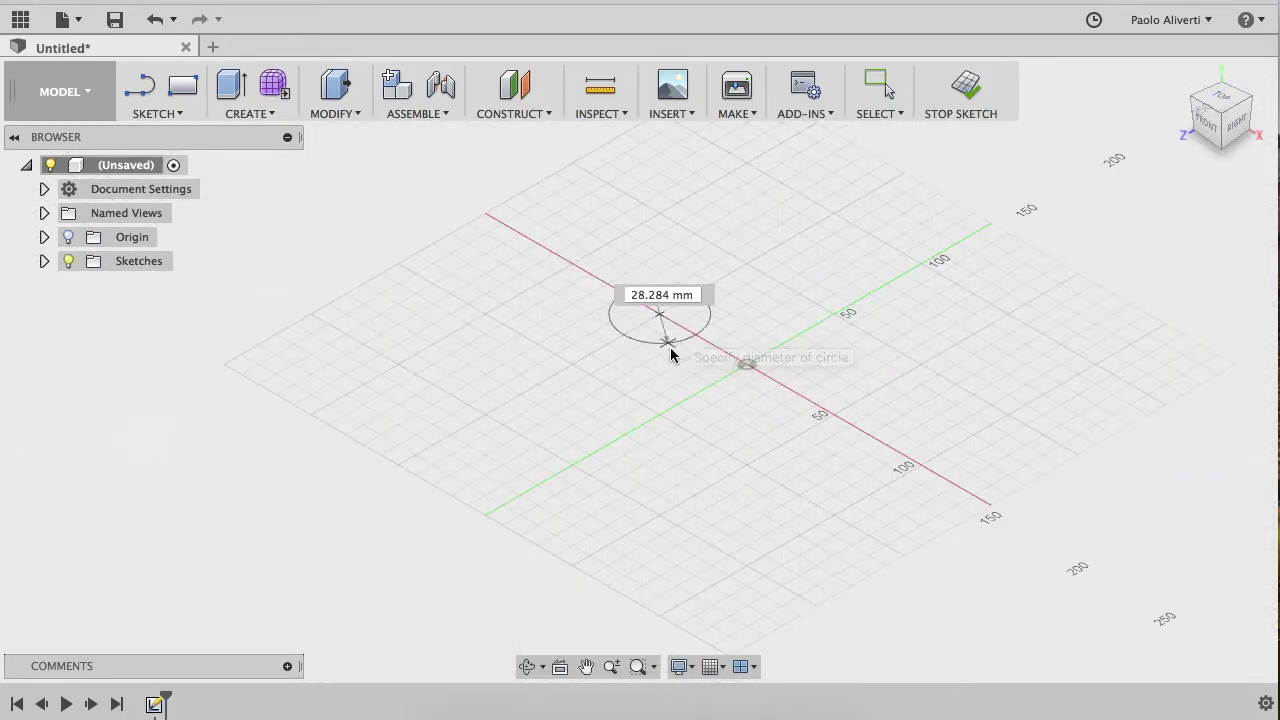
{"action": "left_click", "coordinate": [671, 355]}
{"action": "left_click_drag", "start_coordinate": [660, 280], "coordinate": [776, 148]}
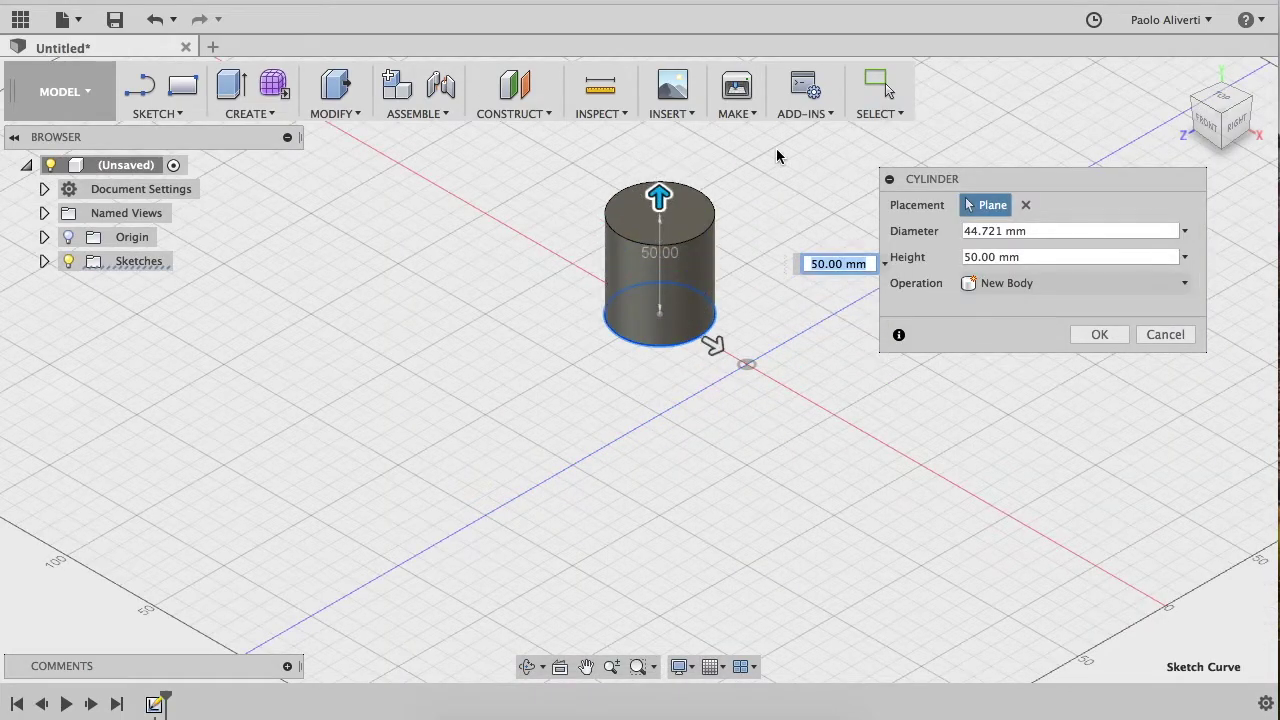
{"action": "key", "text": "Return"}
{"action": "left_click", "coordinate": [183, 85]}
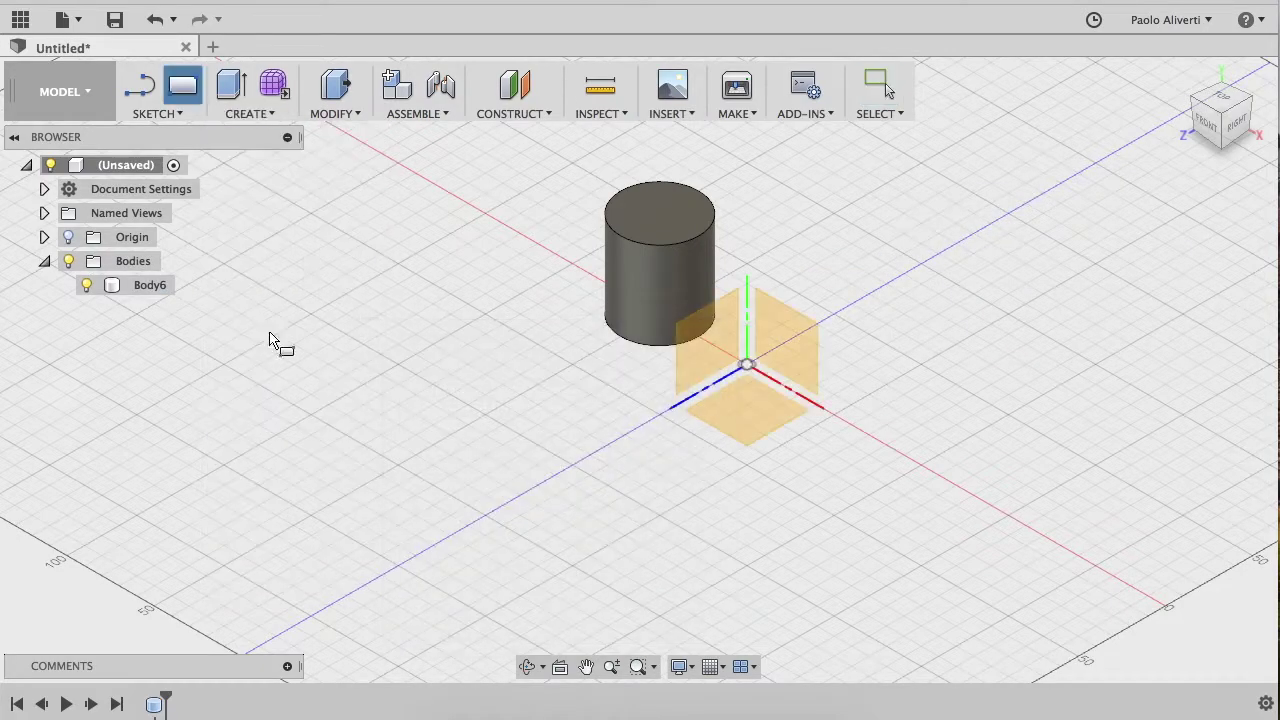
Add a flat 55.285 × 43.156 mm box, 10 mm thick, on the ground plane beside the cylinder
{"action": "left_click", "coordinate": [742, 440]}
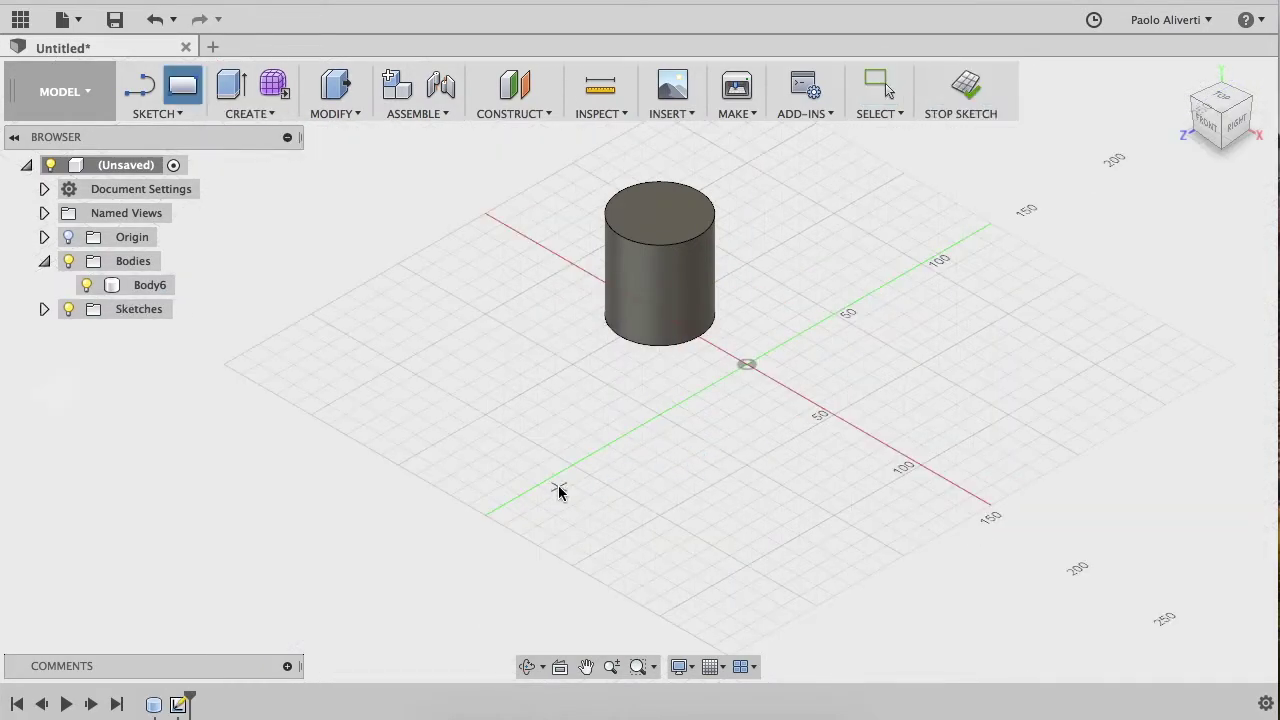
{"action": "left_click", "coordinate": [382, 296]}
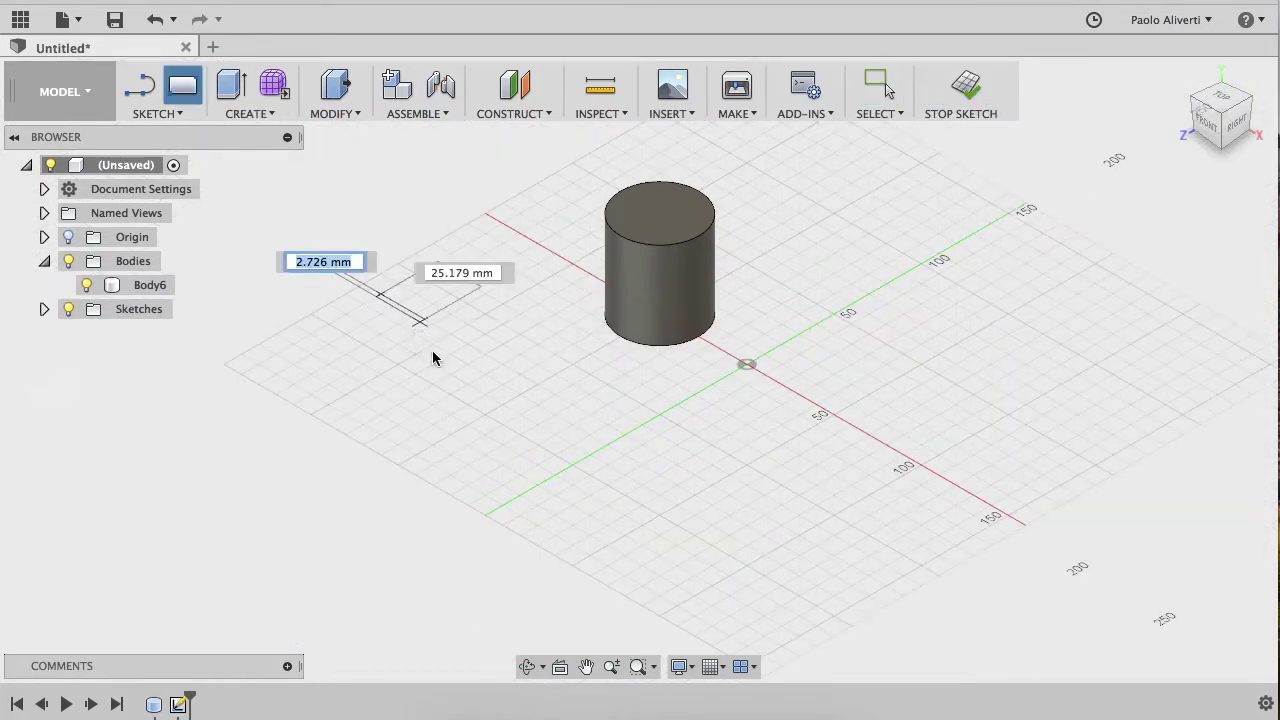
{"action": "left_click", "coordinate": [401, 391]}
{"action": "key", "text": "Return"}
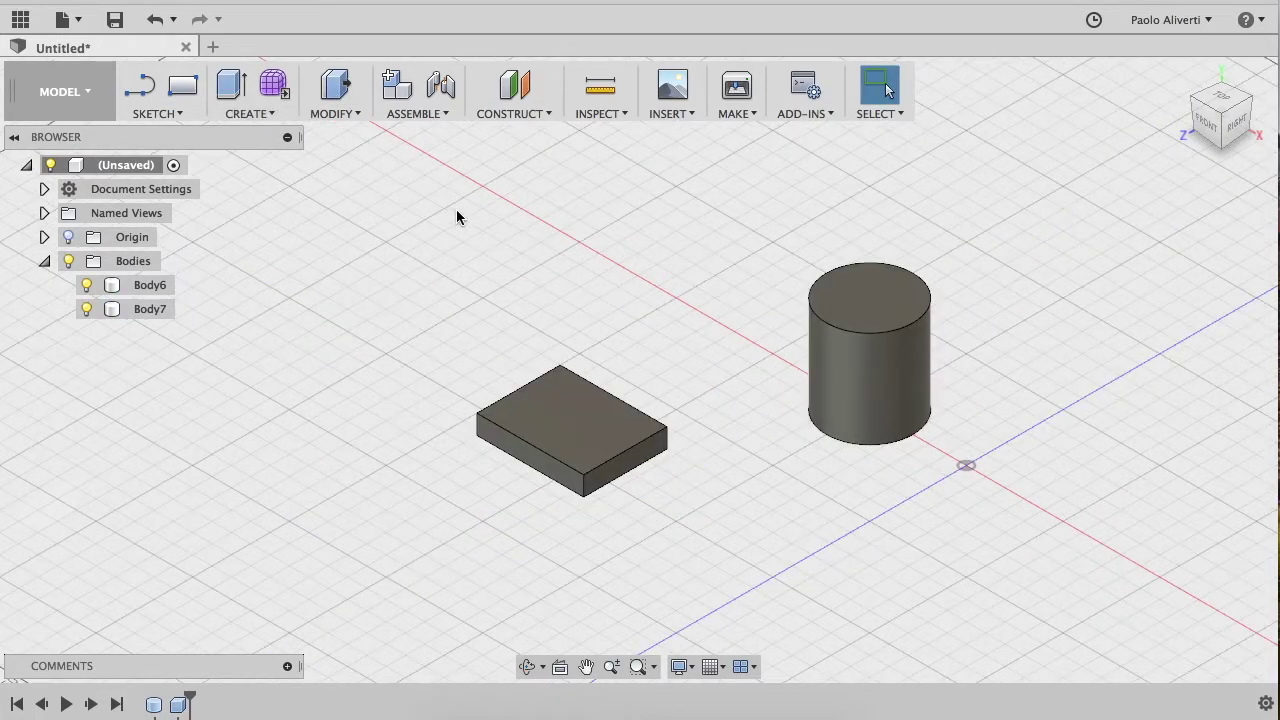
{"action": "left_click", "coordinate": [508, 113]}
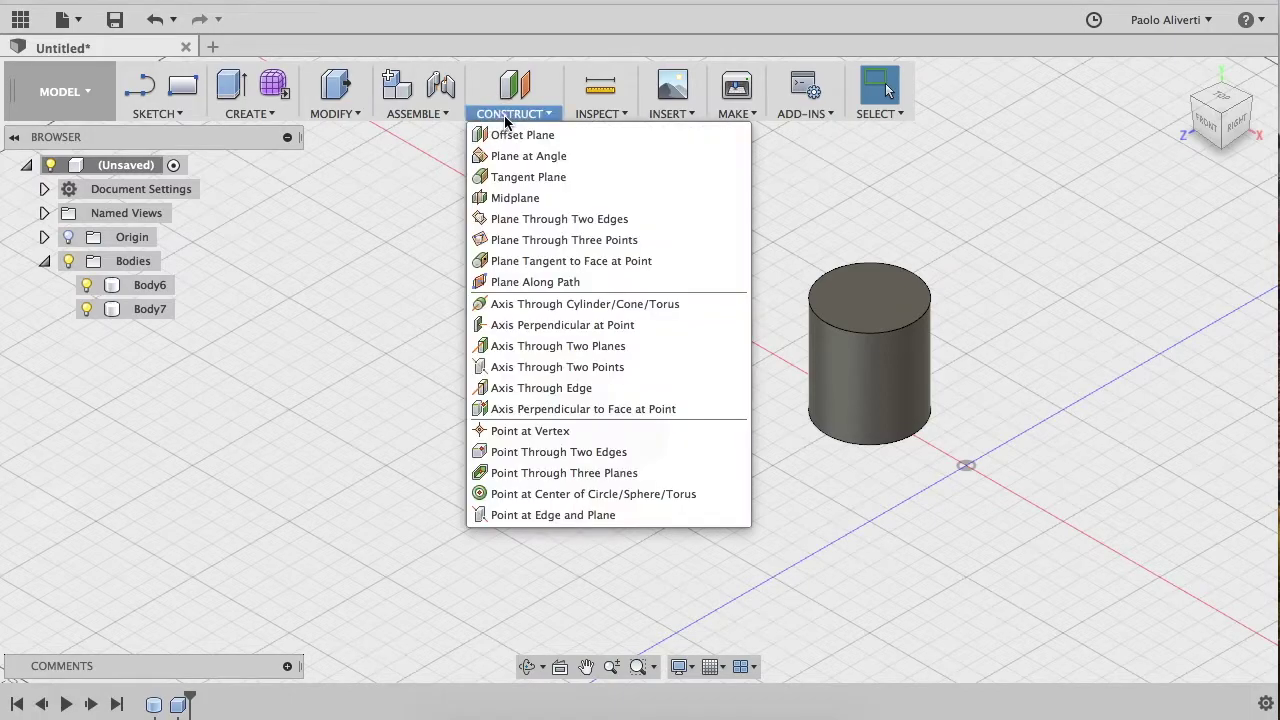
Preview a Plane Tangent to Face at Point on the cylinder's side face at a box corner
{"action": "left_click", "coordinate": [735, 262]}
{"action": "left_click", "coordinate": [655, 261]}
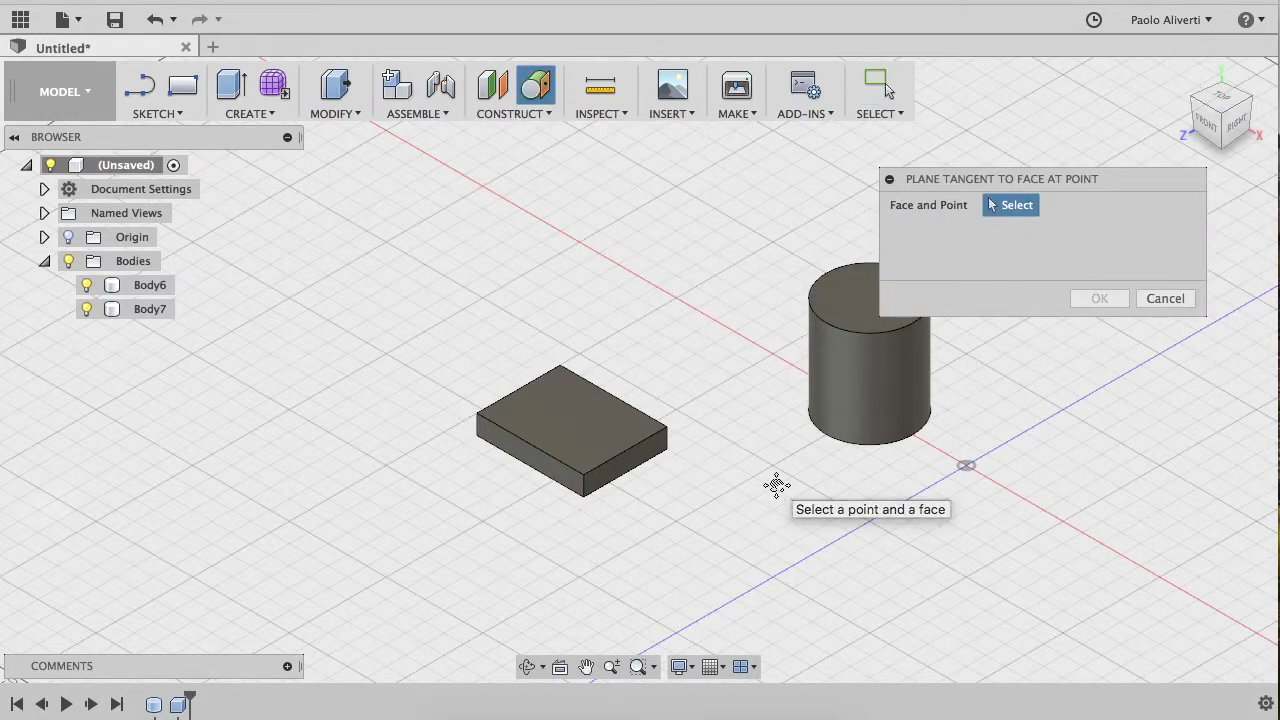
{"action": "middle_click_drag", "start_coordinate": [774, 483], "coordinate": [600, 469]}
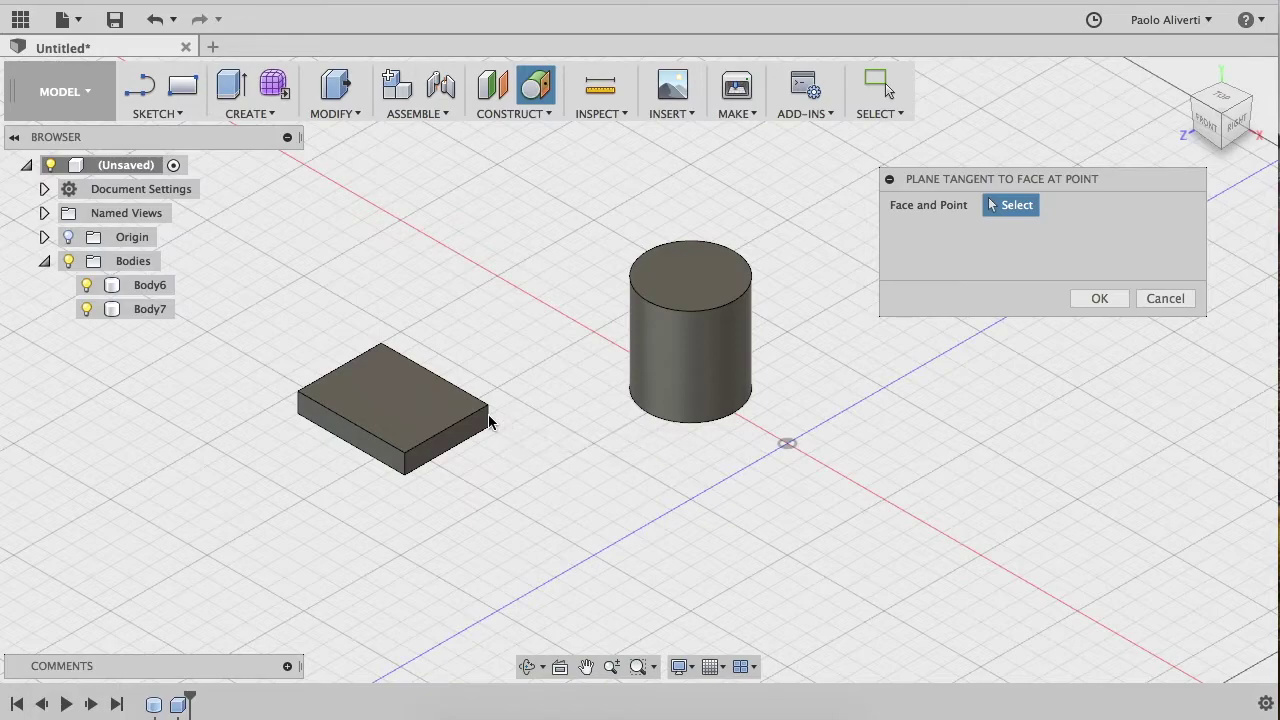
{"action": "left_click", "coordinate": [724, 353]}
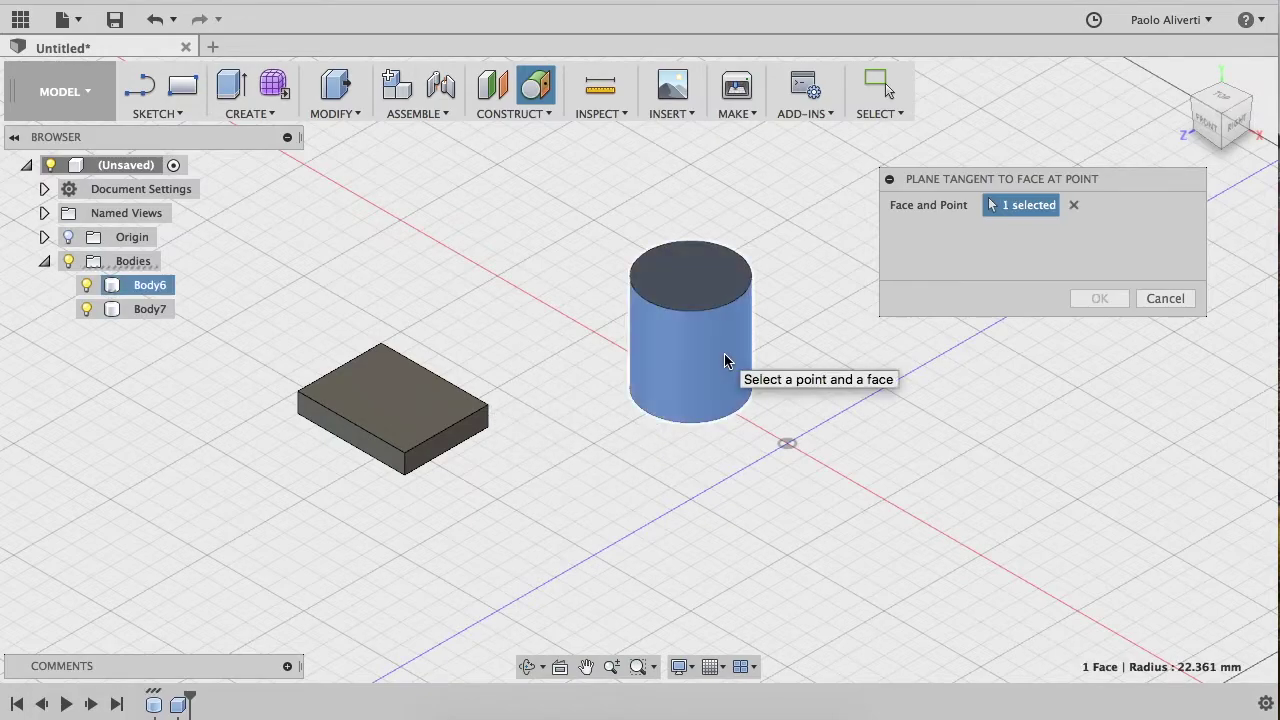
{"action": "left_click", "coordinate": [488, 406]}
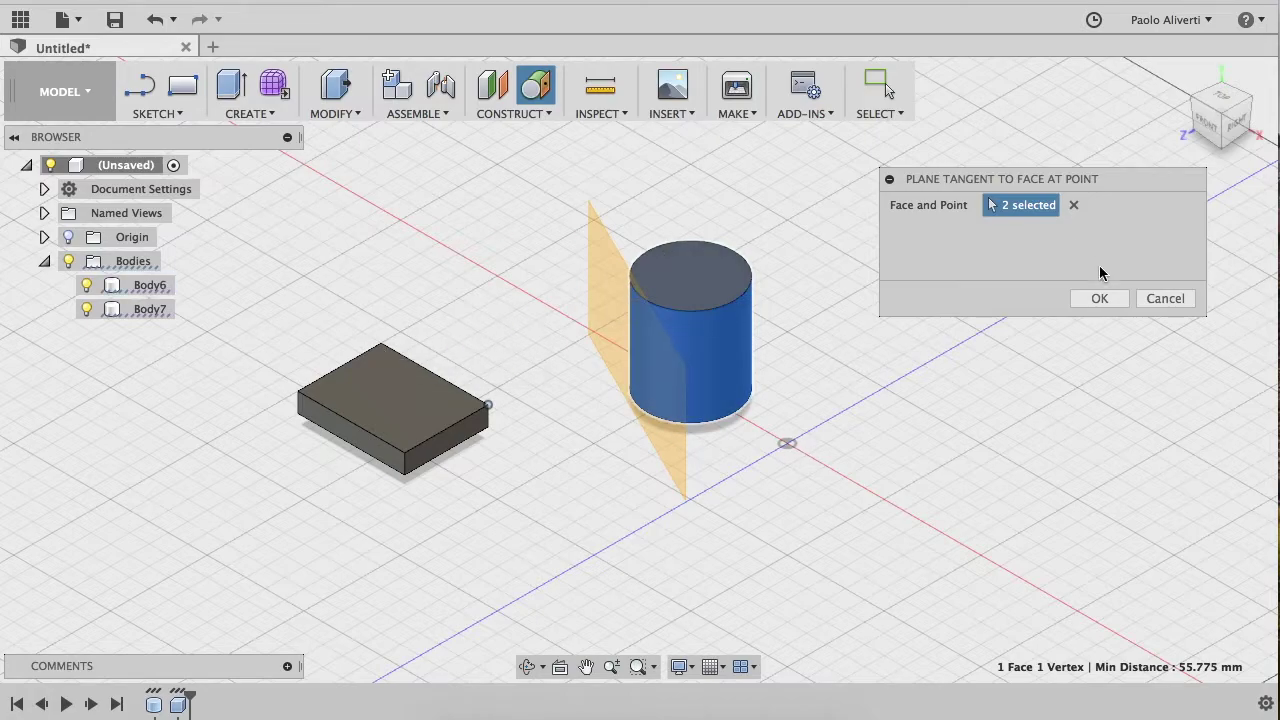
Cancel the tangent plane and delete both the box and the cylinder
{"action": "left_click", "coordinate": [1164, 298]}
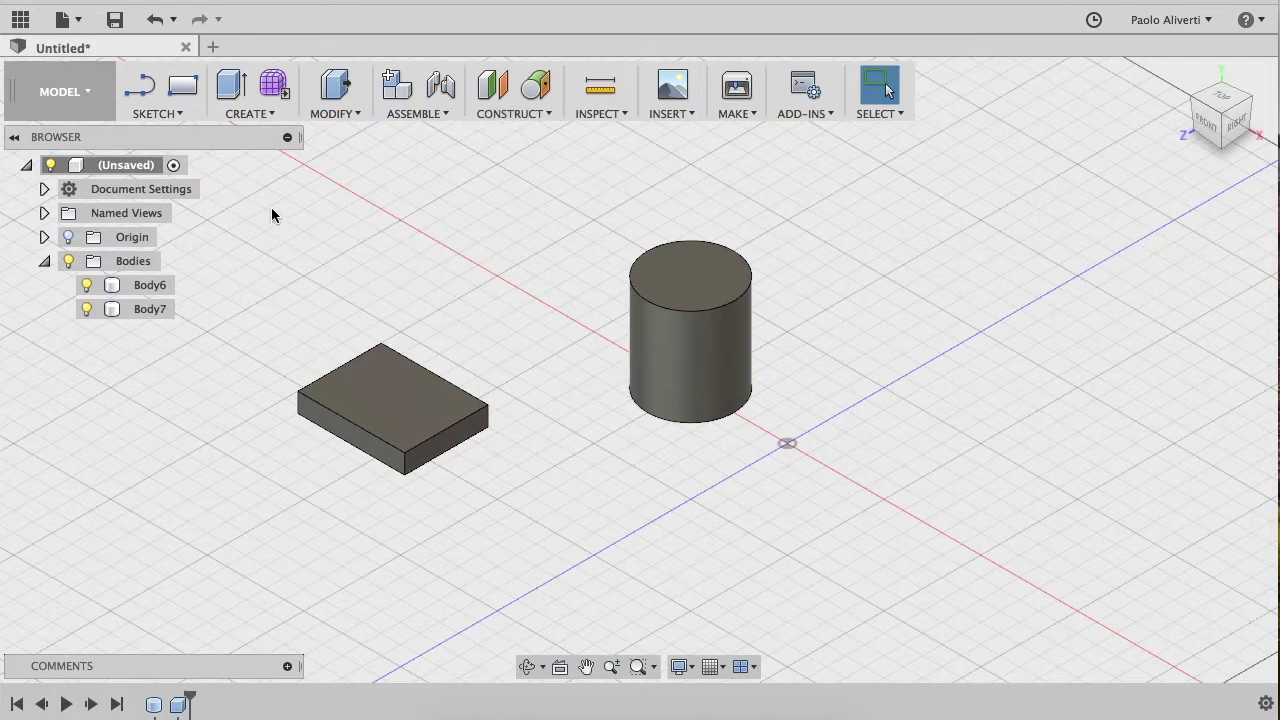
{"action": "left_click_drag", "start_coordinate": [260, 200], "coordinate": [836, 525]}
{"action": "key", "text": "Delete"}
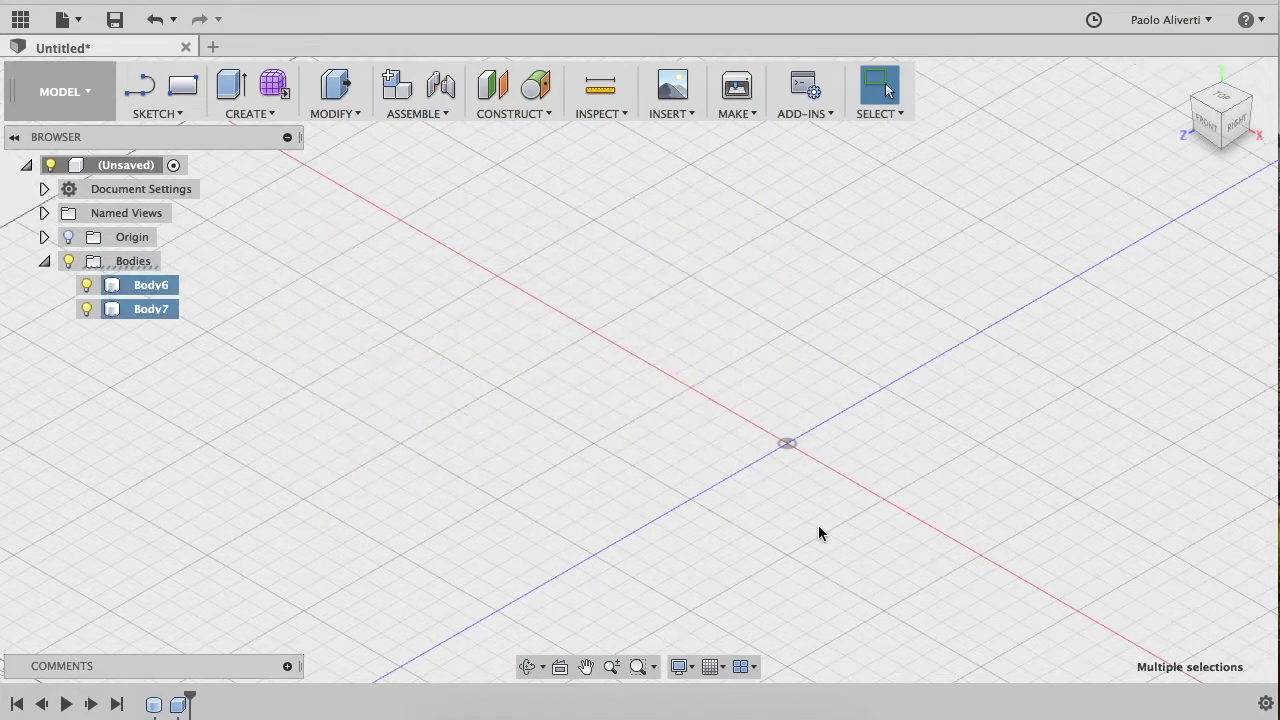
{"action": "left_click", "coordinate": [526, 113]}
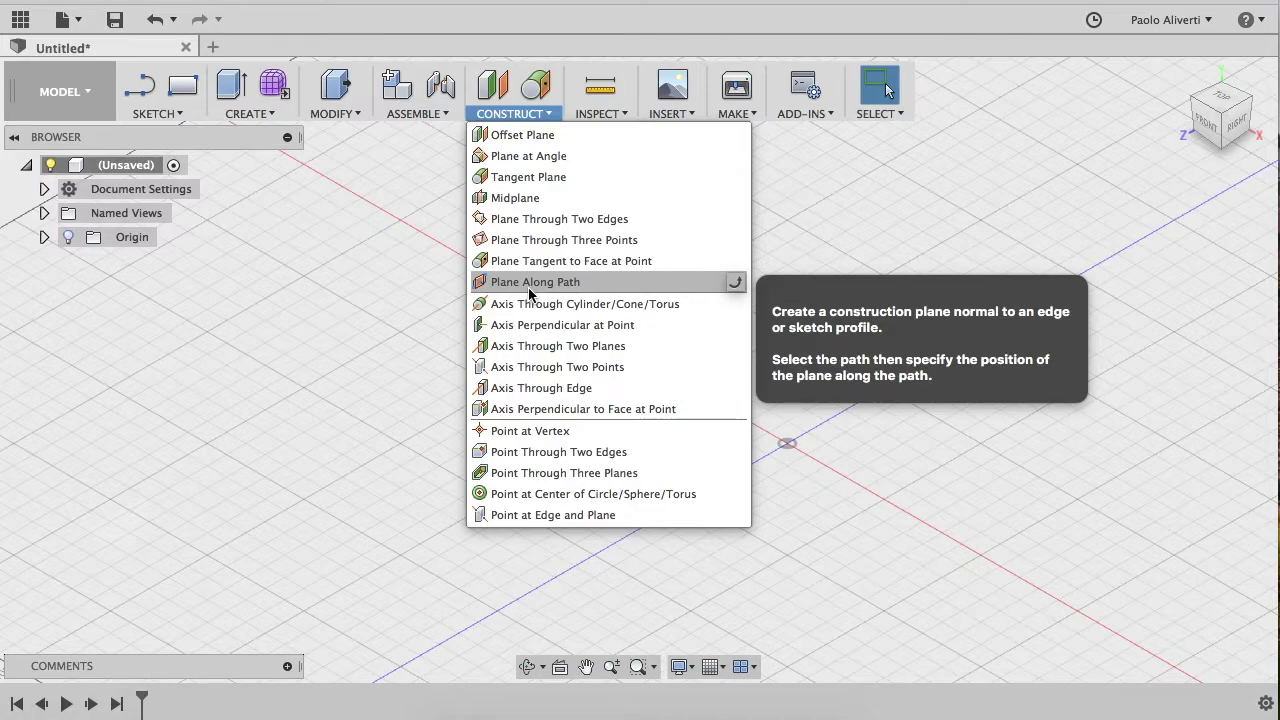
{"action": "left_click", "coordinate": [257, 115]}
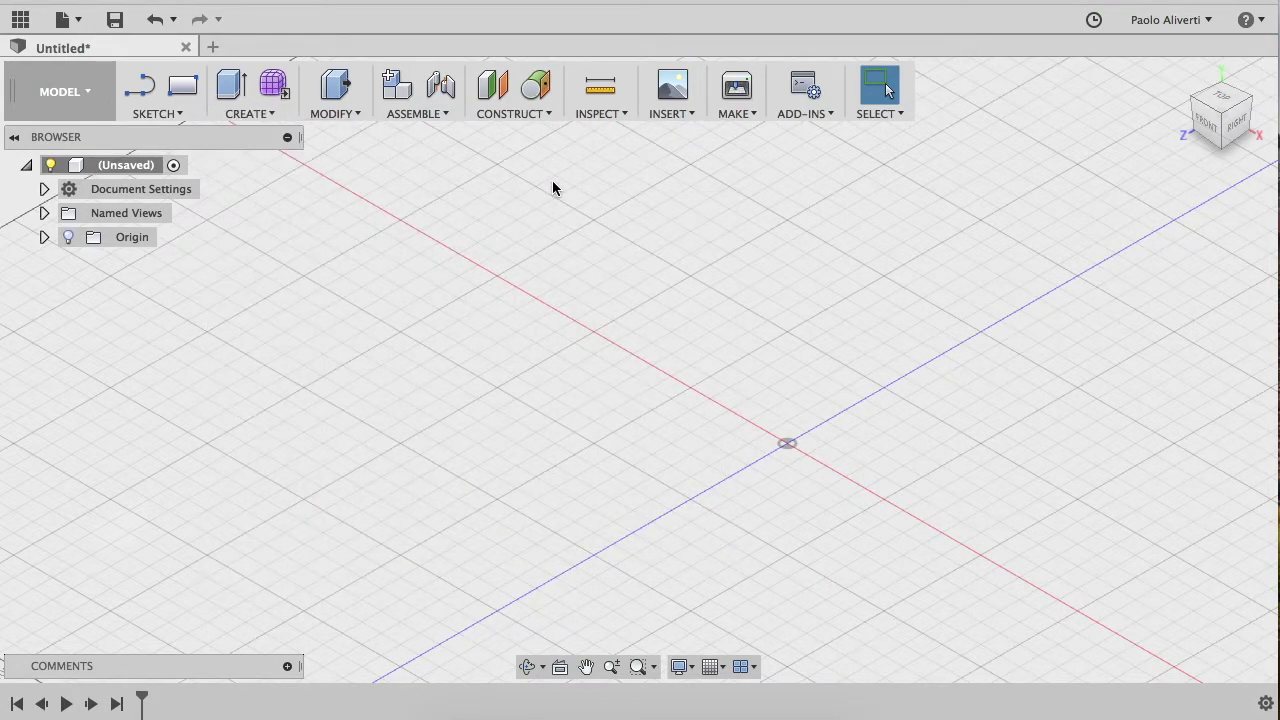
{"action": "left_click", "coordinate": [161, 116]}
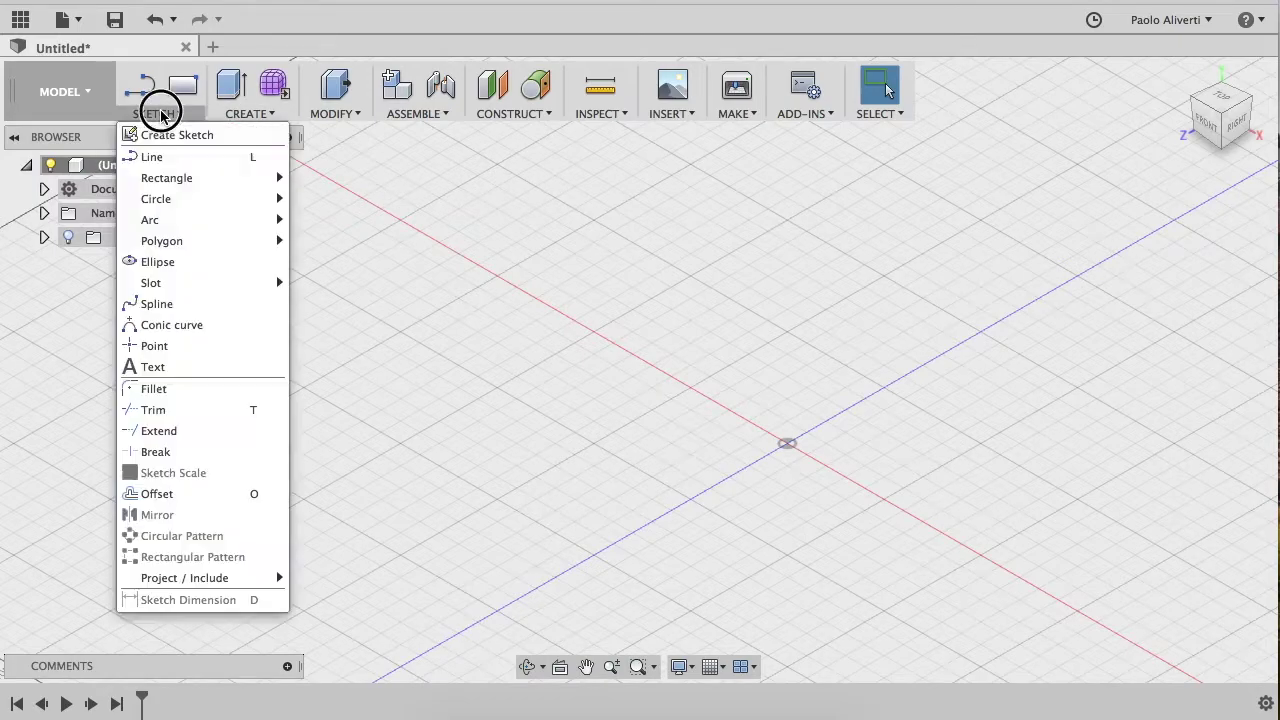
Sketch a four-point S-shaped spline on the ground plane and finish the sketch
{"action": "left_click", "coordinate": [162, 131]}
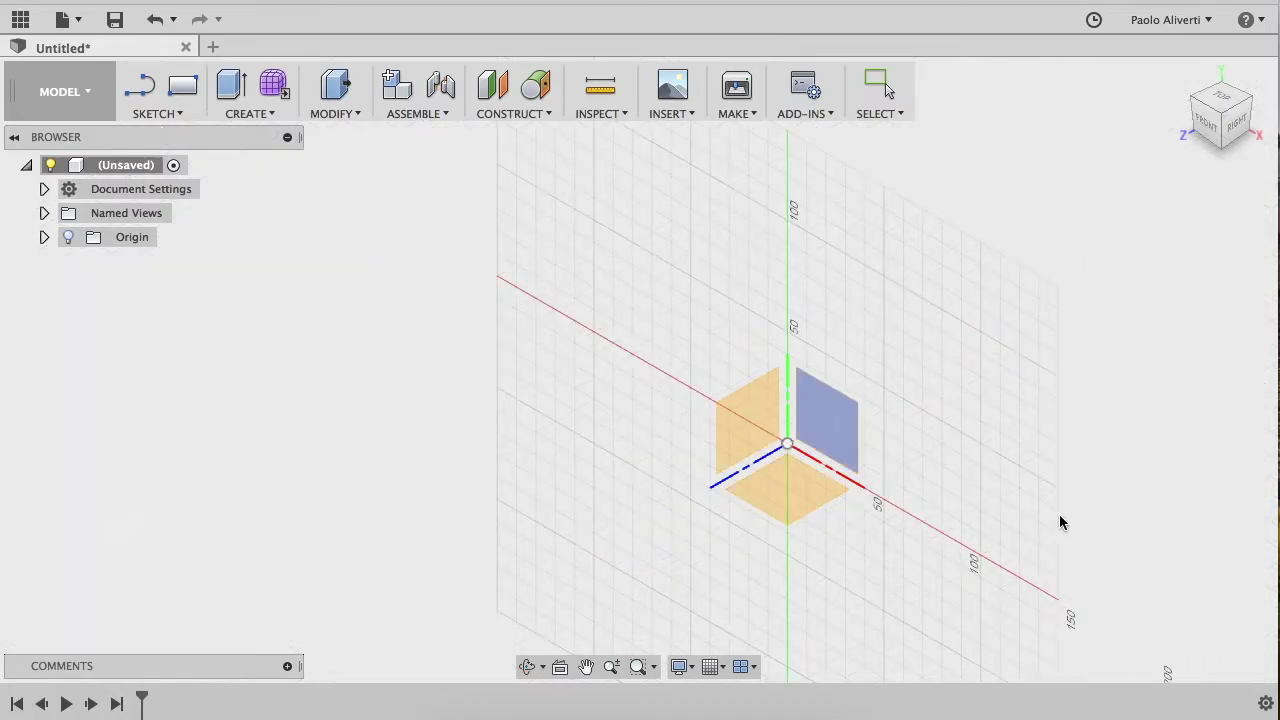
{"action": "left_click", "coordinate": [775, 500]}
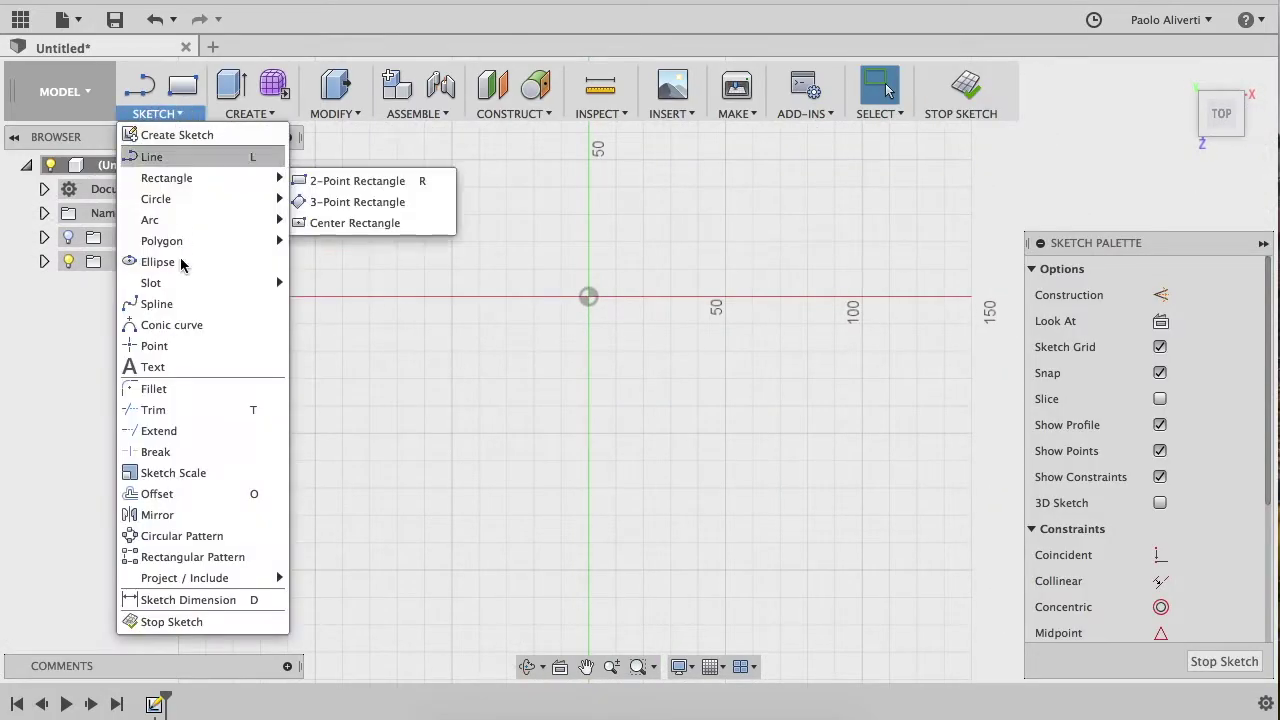
{"action": "left_click", "coordinate": [165, 304]}
{"action": "left_click", "coordinate": [350, 318]}
{"action": "left_click", "coordinate": [607, 225]}
{"action": "left_click", "coordinate": [771, 384]}
{"action": "left_click", "coordinate": [978, 418]}
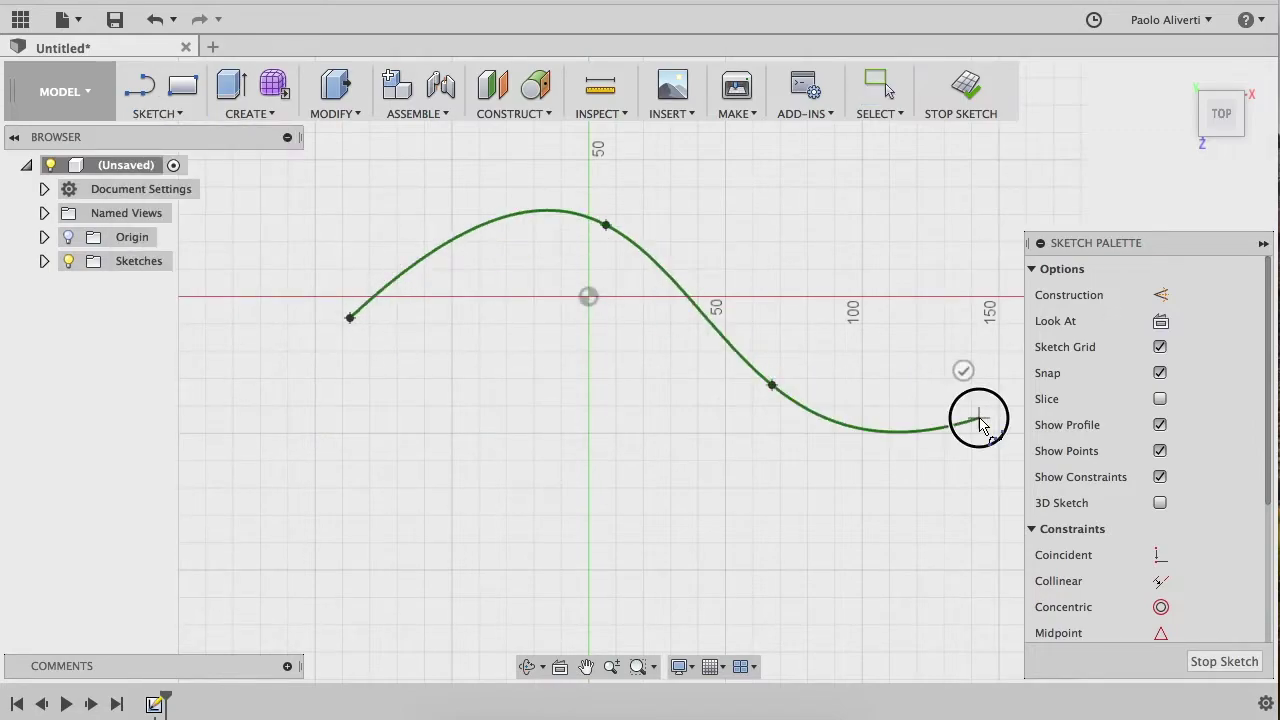
{"action": "key", "text": "Return"}
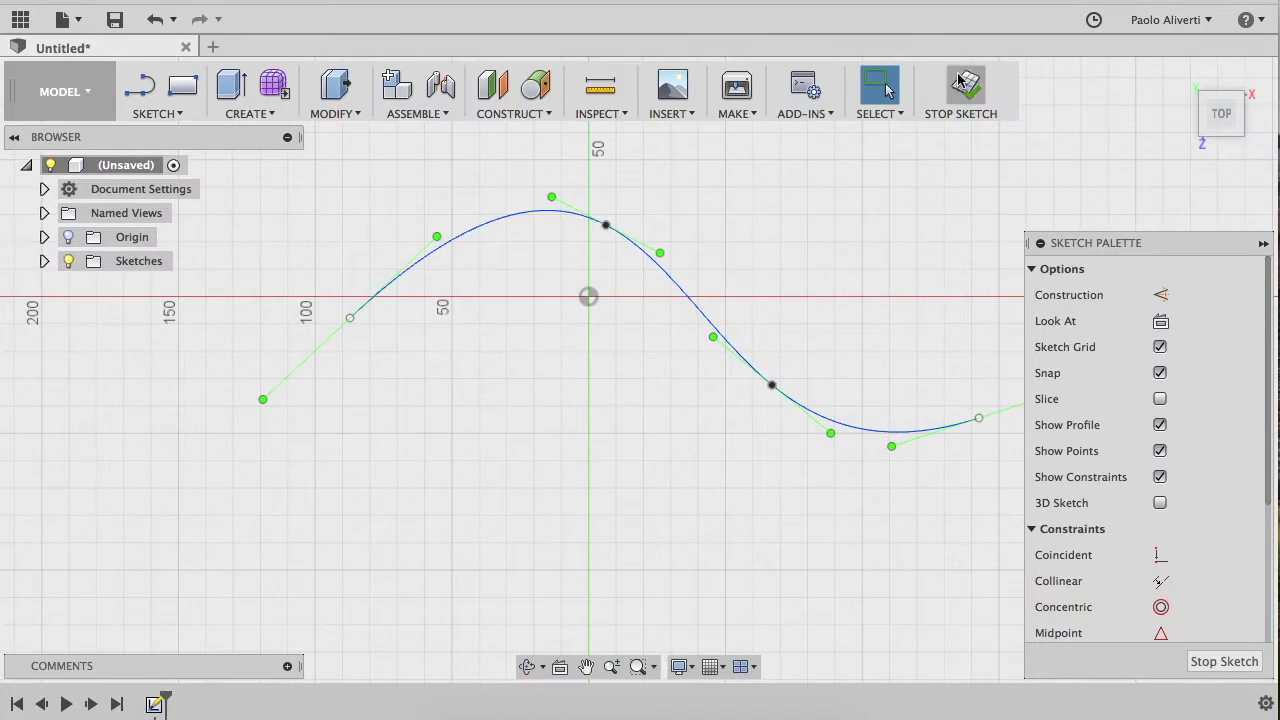
{"action": "left_click", "coordinate": [965, 88]}
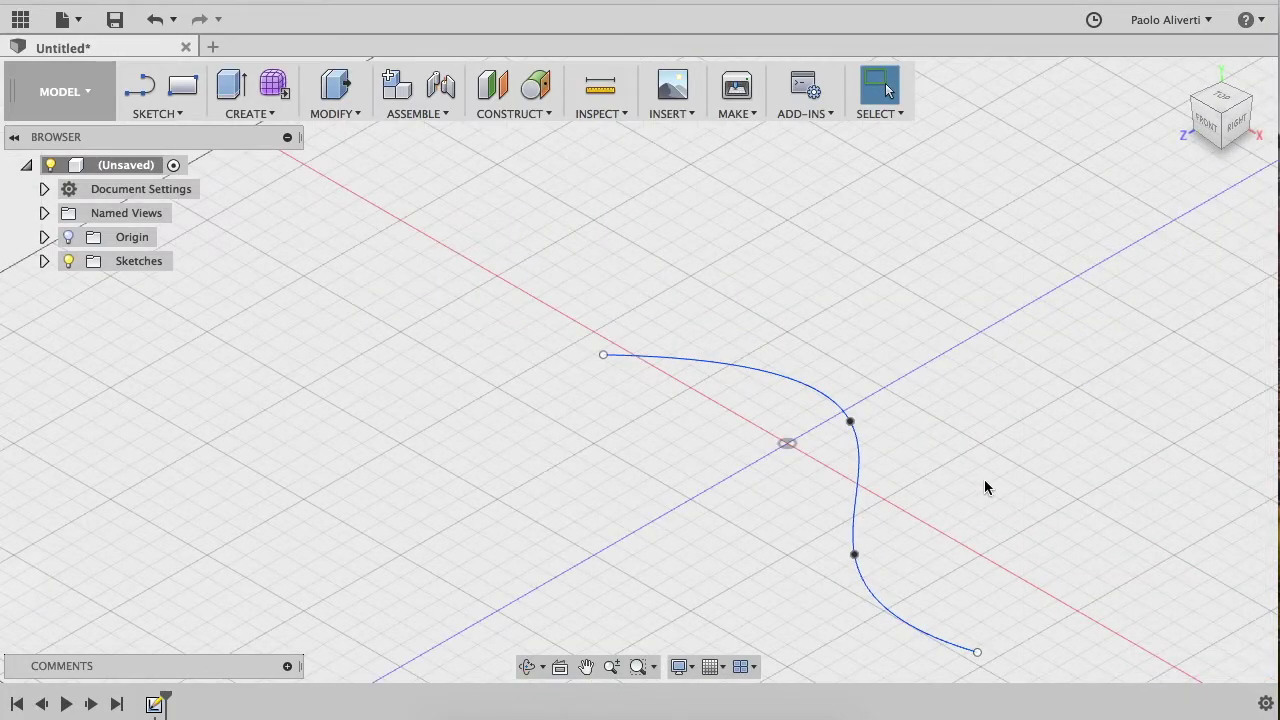
{"action": "middle_click_drag", "start_coordinate": [978, 524], "coordinate": [801, 419]}
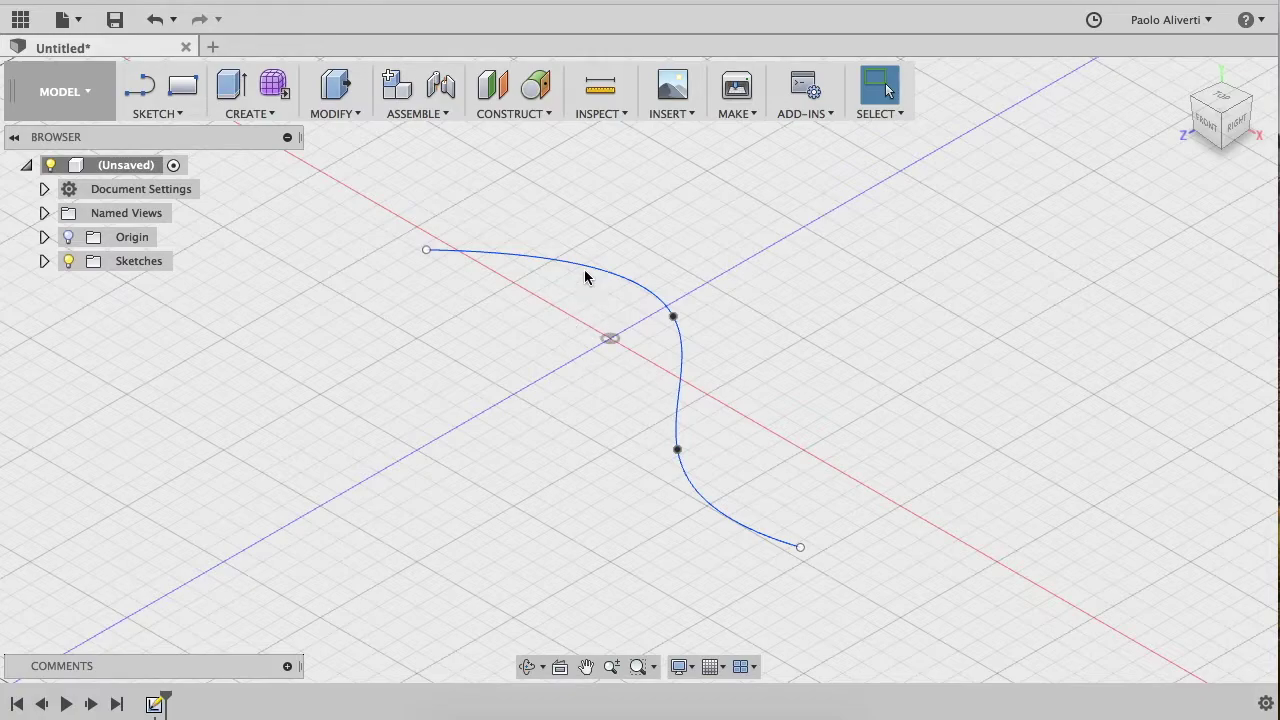
Add a Plane Along Path on the spline at distance 0.00, at its starting end
{"action": "left_click", "coordinate": [538, 112]}
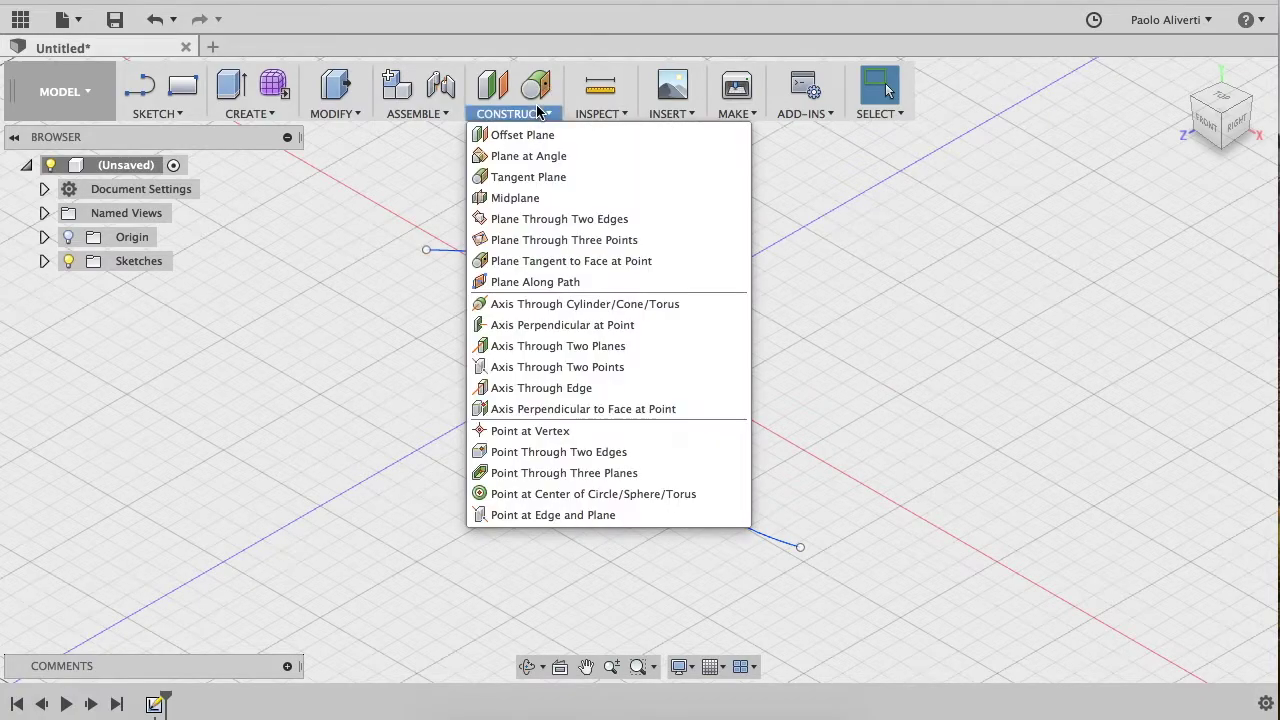
{"action": "left_click", "coordinate": [523, 285]}
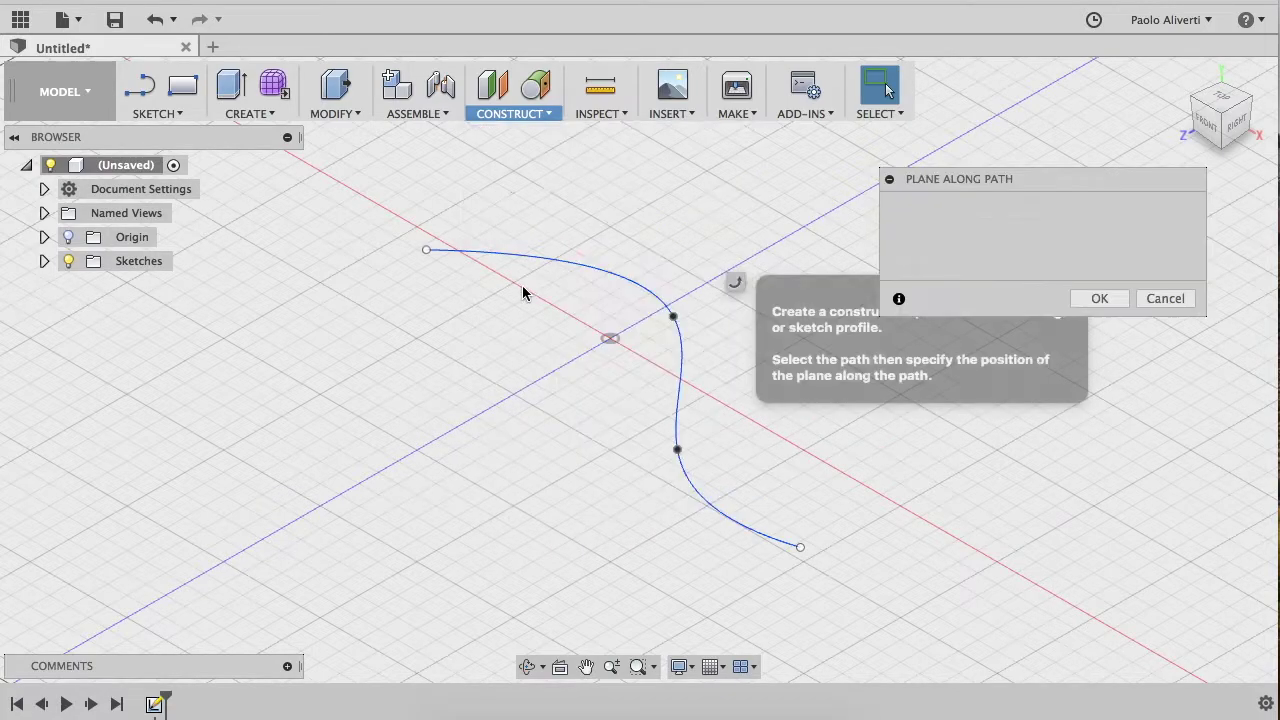
{"action": "left_click", "coordinate": [570, 268]}
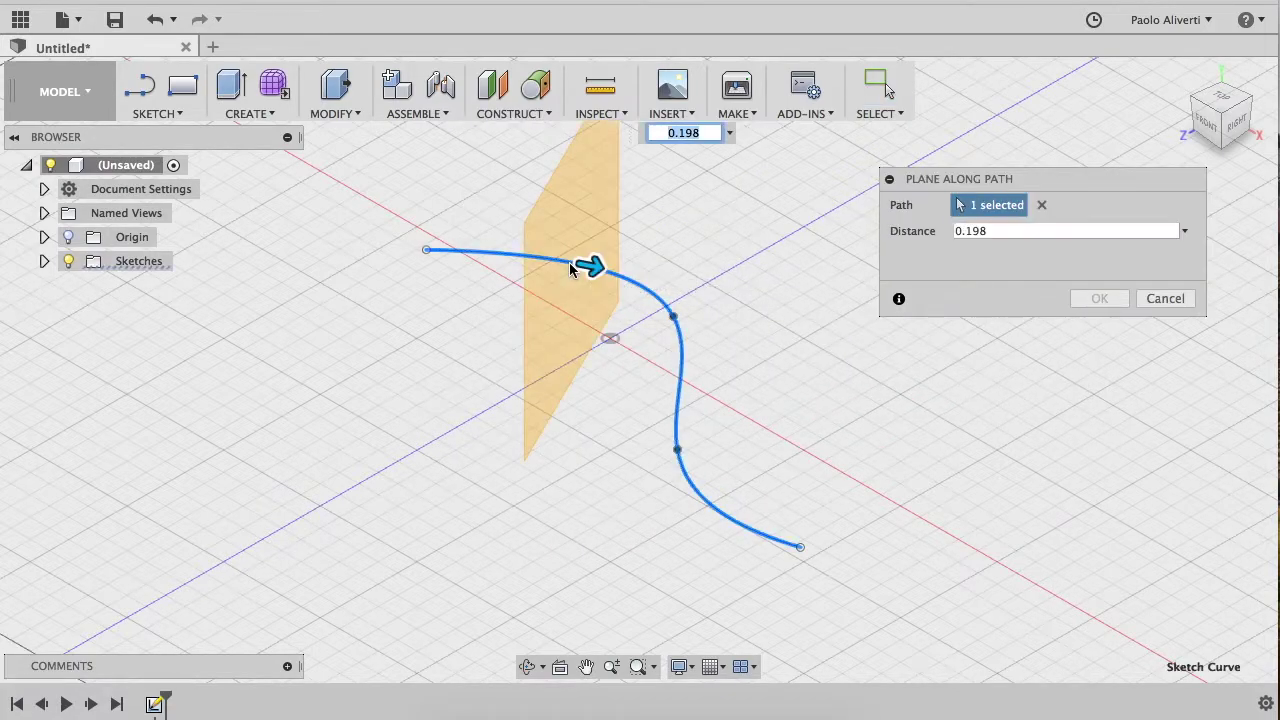
{"action": "mouse_move", "coordinate": [598, 266]}
{"action": "left_mouse_down"}
{"action": "mouse_move", "coordinate": [697, 315]}
{"action": "mouse_move", "coordinate": [771, 486]}
{"action": "mouse_move", "coordinate": [666, 309]}
{"action": "mouse_move", "coordinate": [543, 194]}
{"action": "mouse_move", "coordinate": [457, 193]}
{"action": "mouse_move", "coordinate": [617, 251]}
{"action": "mouse_move", "coordinate": [686, 309]}
{"action": "mouse_move", "coordinate": [551, 249]}
{"action": "mouse_move", "coordinate": [424, 247]}
{"action": "left_mouse_up"}
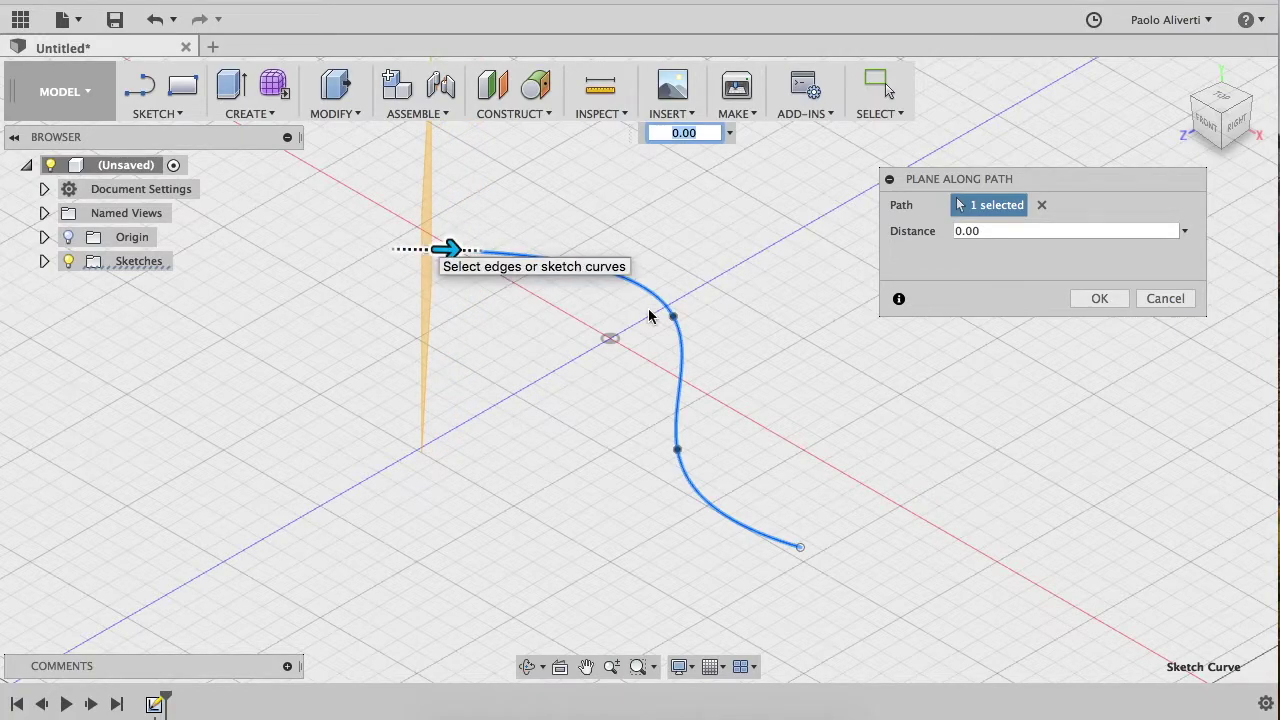
{"action": "left_click", "coordinate": [1088, 298]}
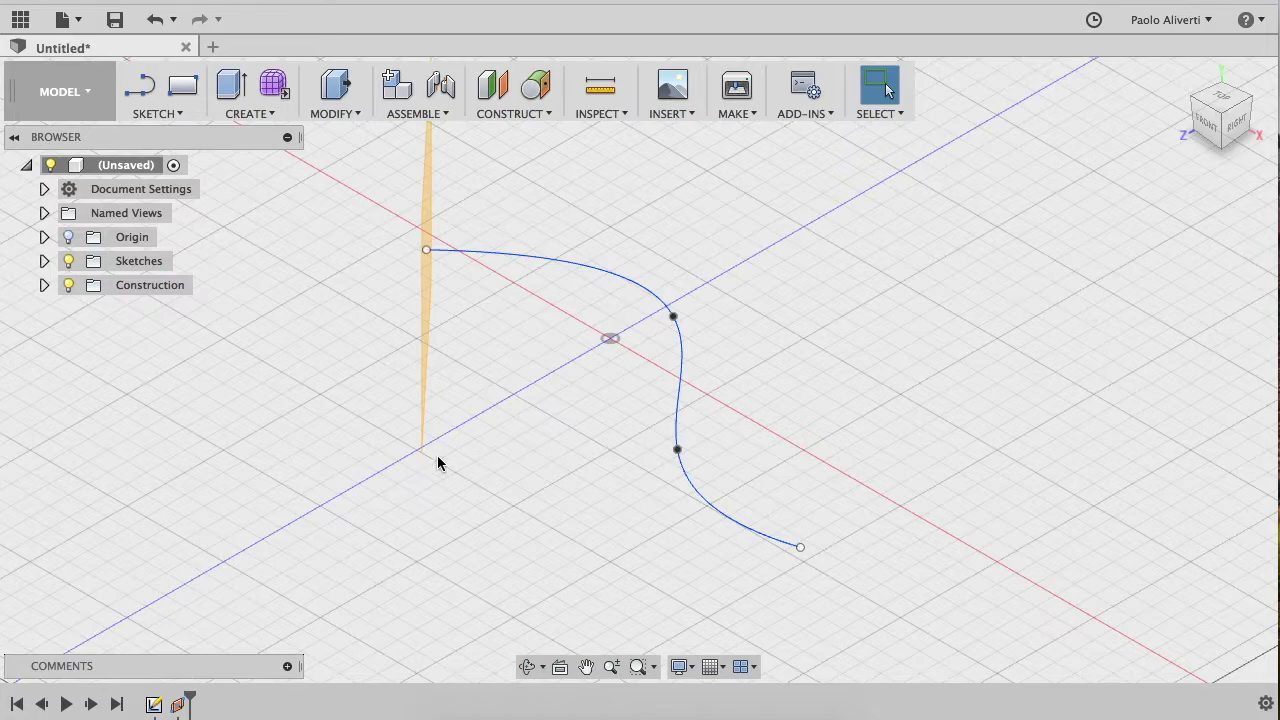
{"action": "middle_click_drag", "start_coordinate": [841, 391], "coordinate": [777, 380], "text": "shift"}
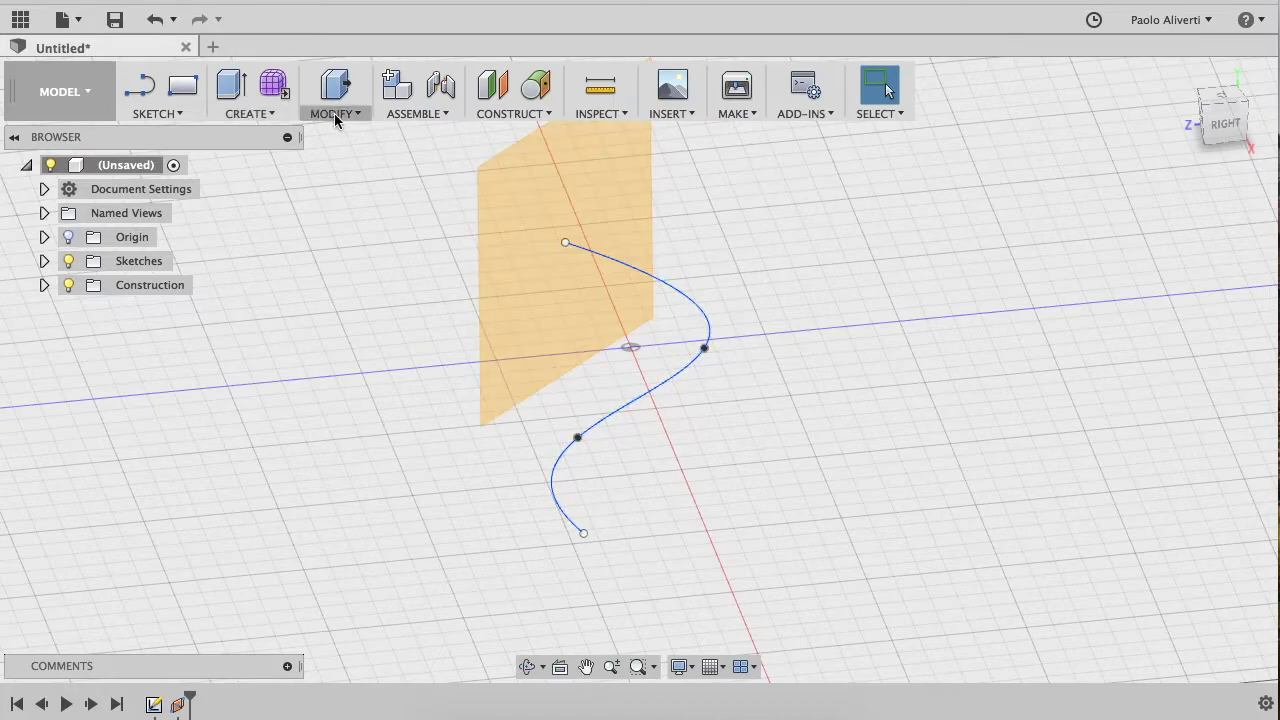
Sketch a centre-diameter circle on the path plane, centred on the spline's start point
{"action": "left_click", "coordinate": [168, 113]}
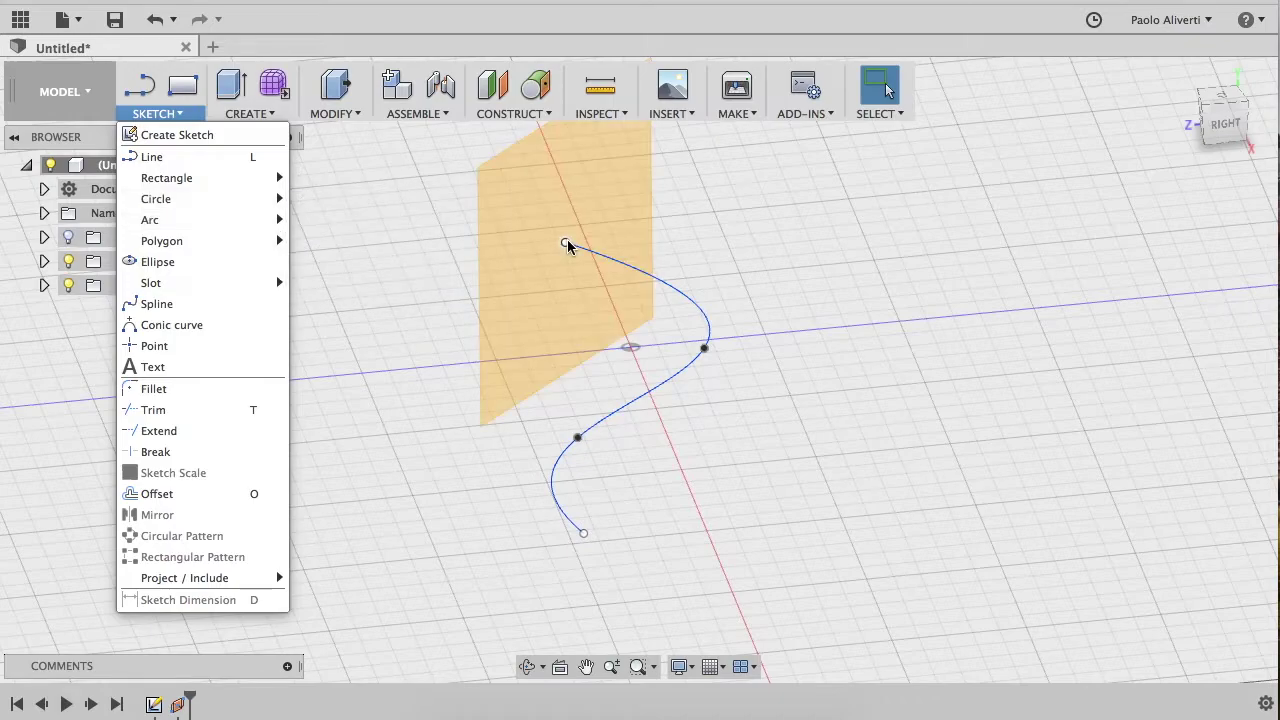
{"action": "mouse_move", "coordinate": [156, 199]}
{"action": "left_click", "coordinate": [330, 201]}
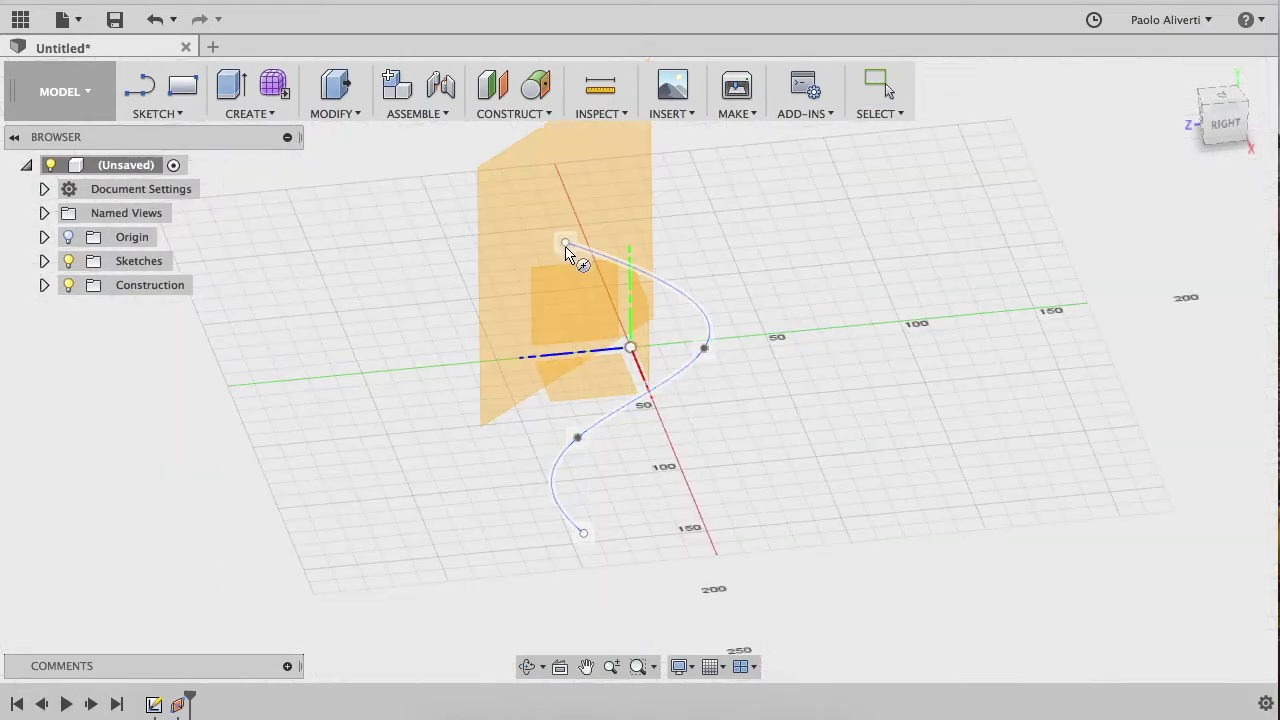
{"action": "left_click", "coordinate": [508, 224]}
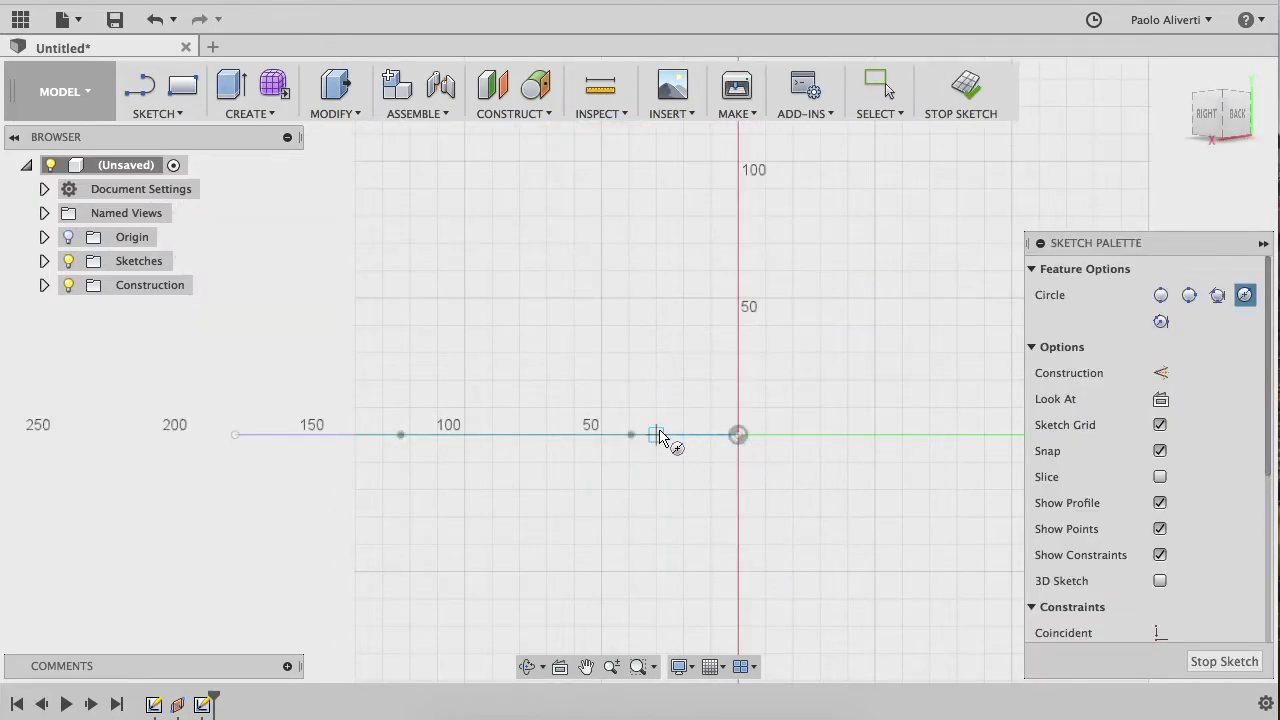
{"action": "left_click", "coordinate": [737, 435]}
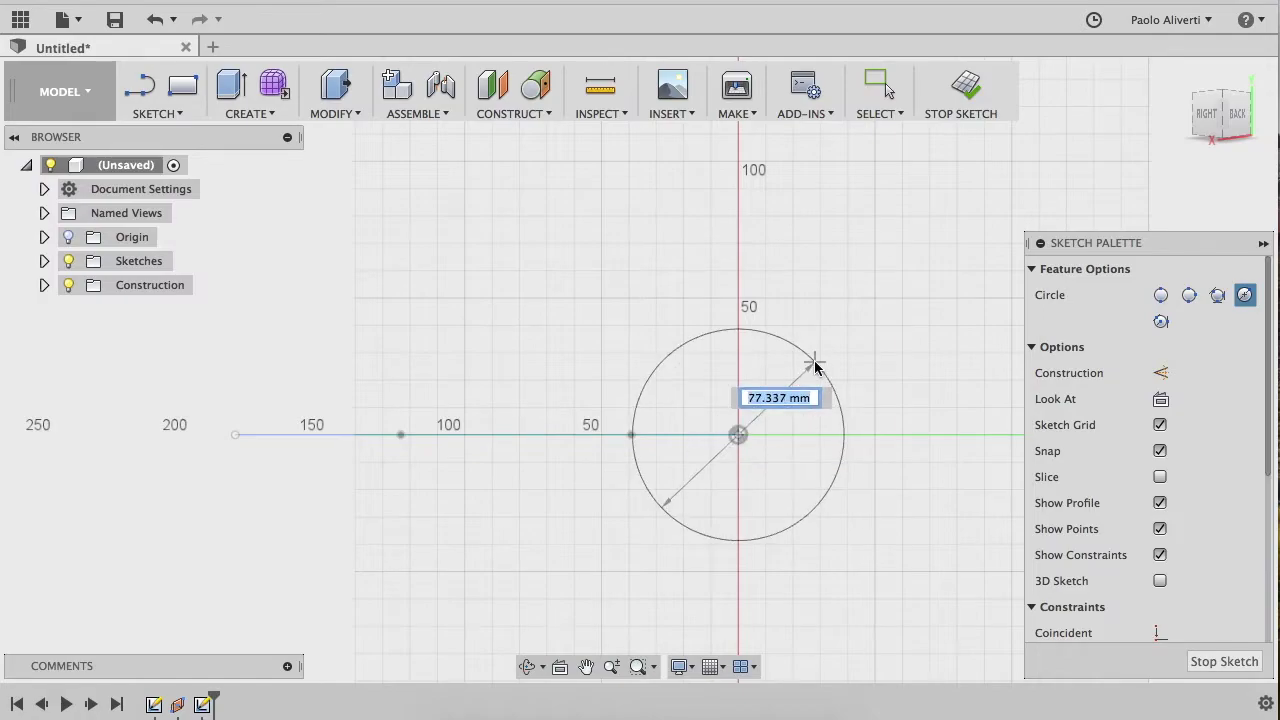
{"action": "left_click", "coordinate": [822, 361]}
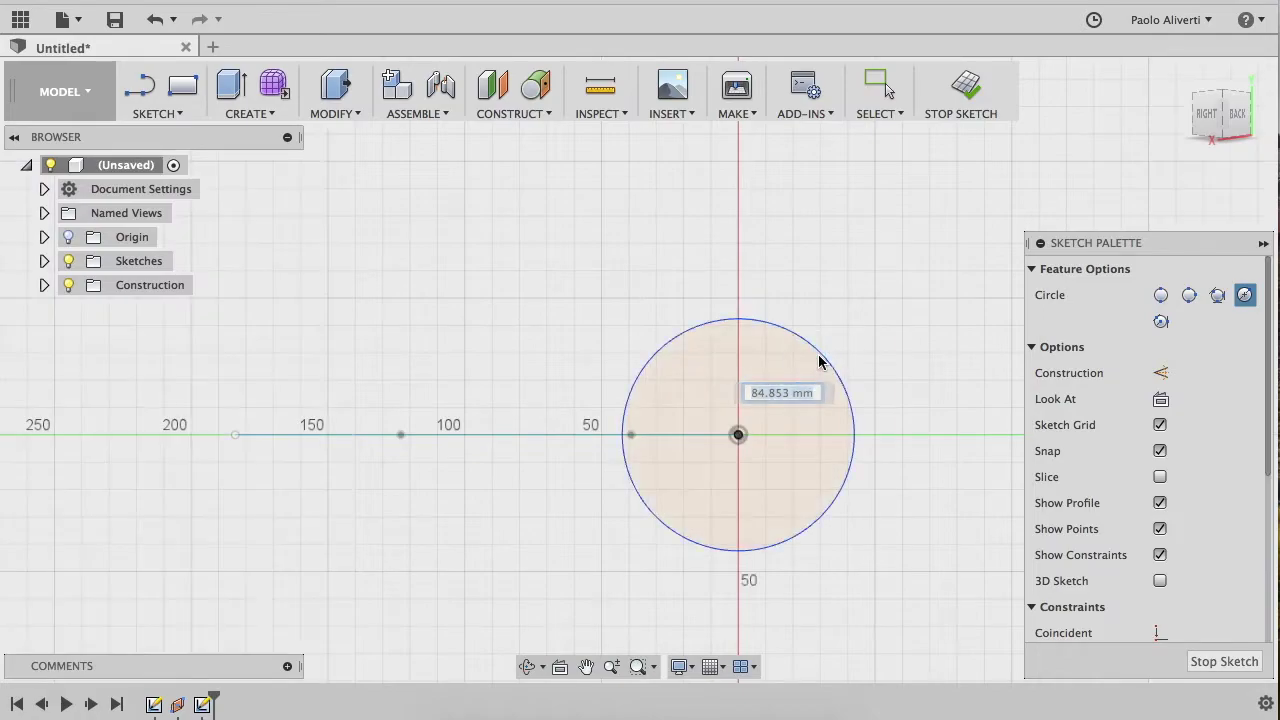
{"action": "left_click", "coordinate": [965, 88]}
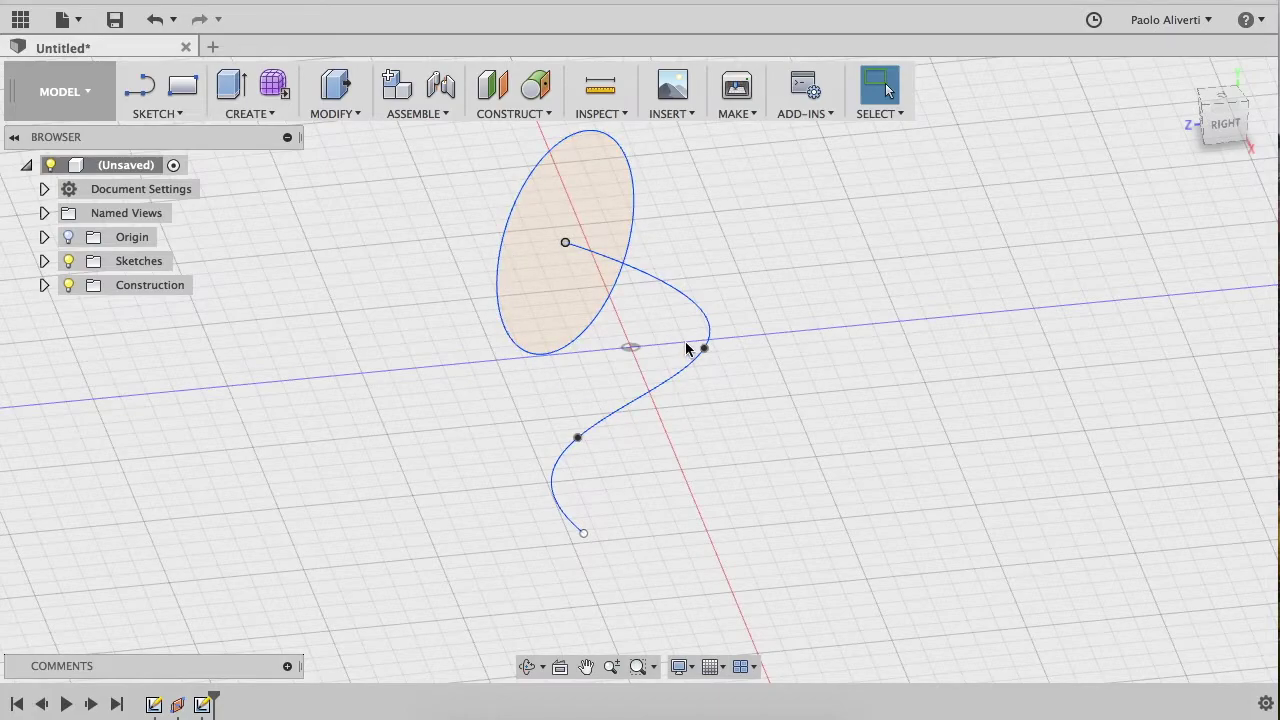
{"action": "left_click", "coordinate": [168, 116]}
{"action": "mouse_move", "coordinate": [249, 113]}
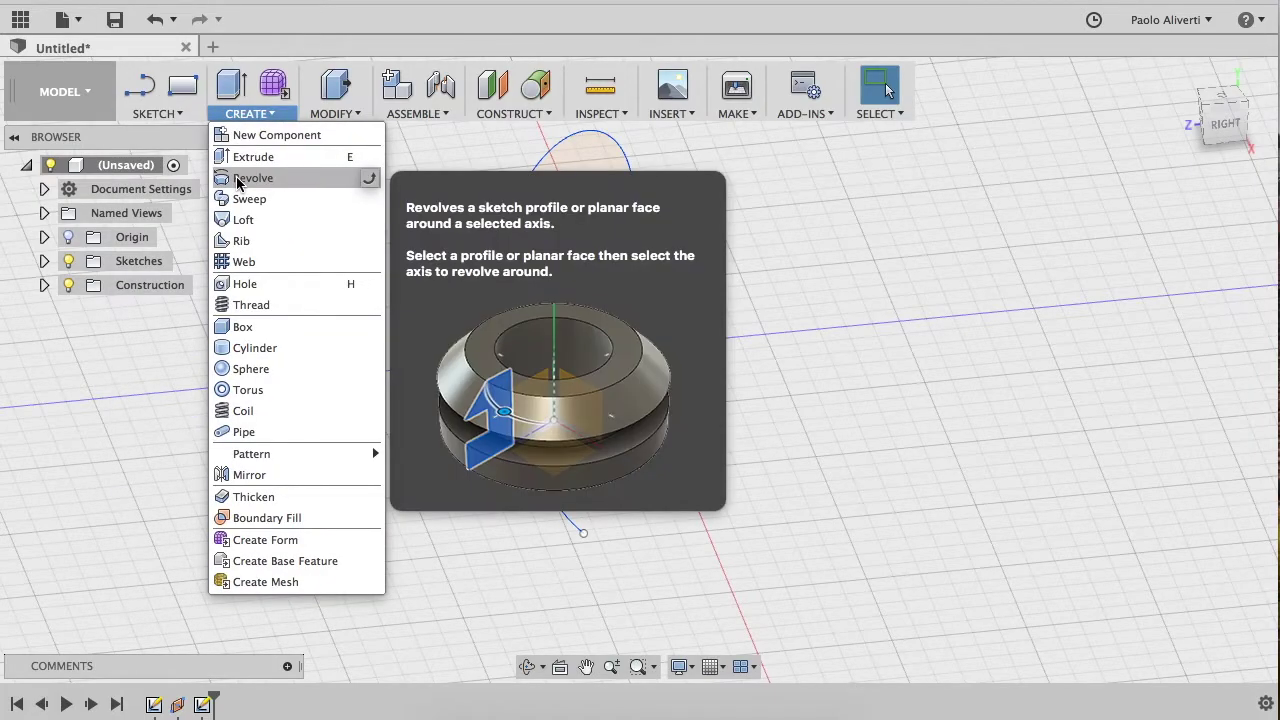
{"action": "left_click", "coordinate": [242, 199]}
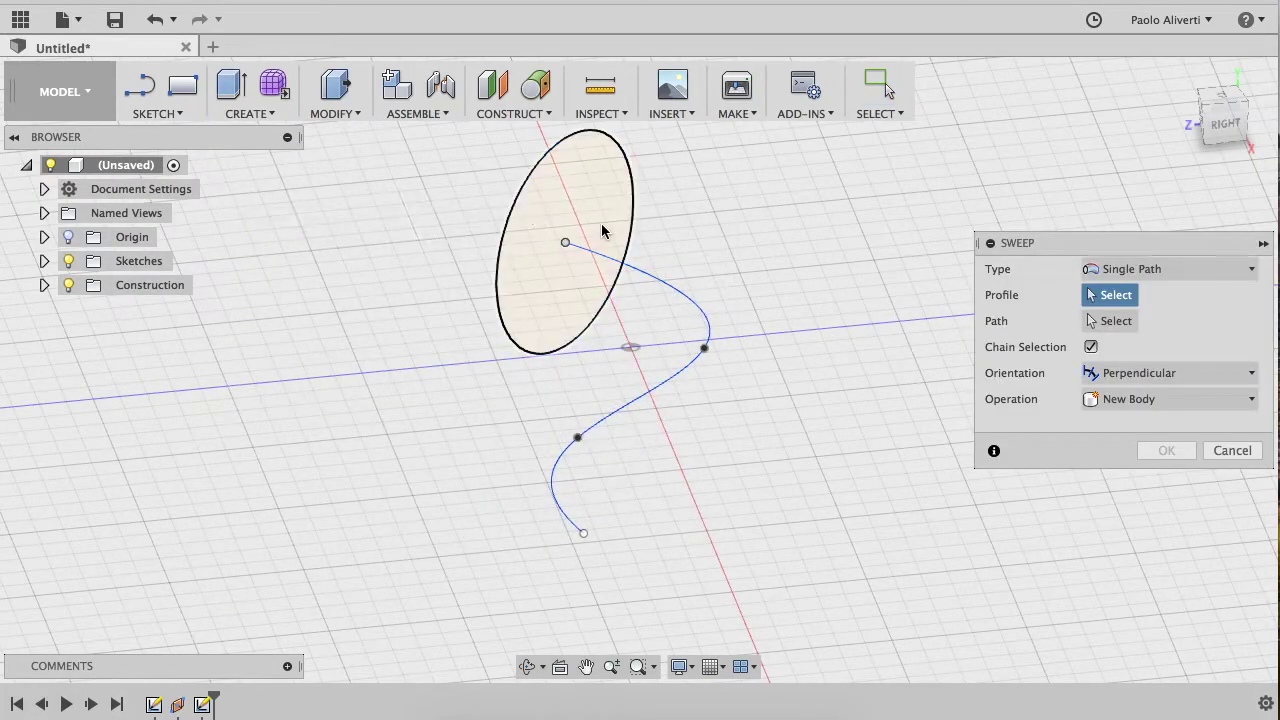
{"action": "left_click", "coordinate": [576, 195]}
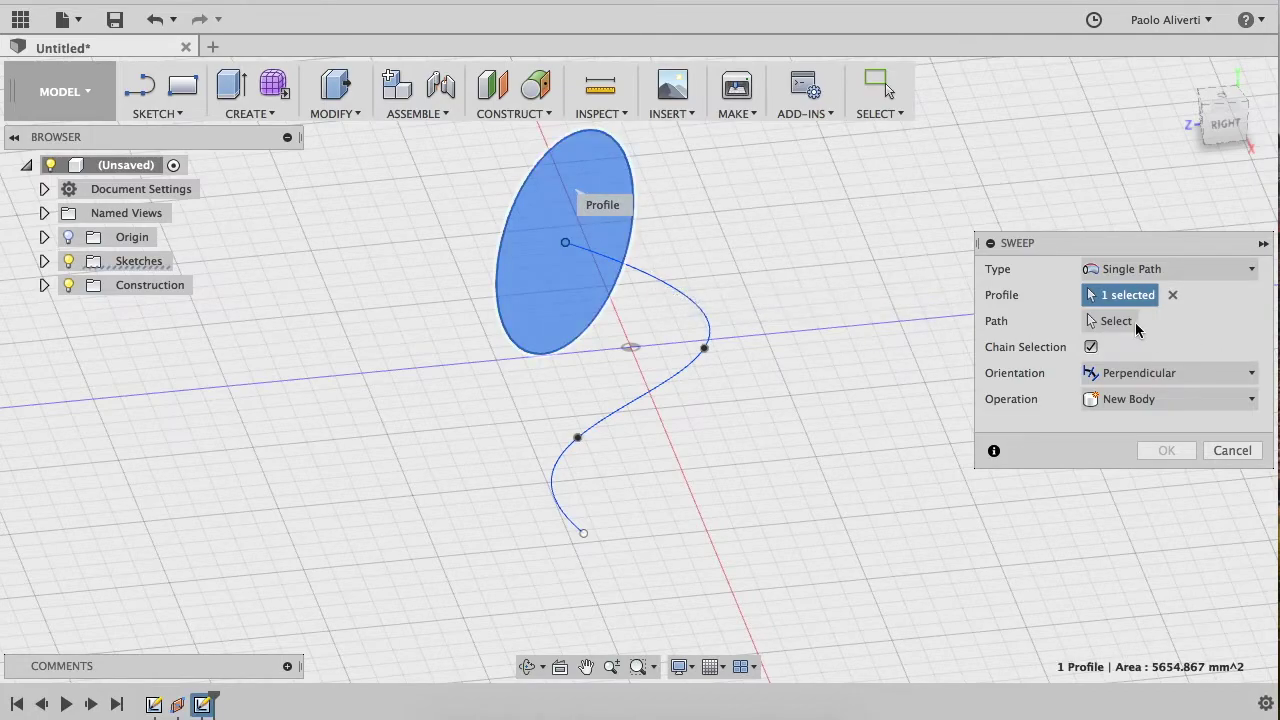
{"action": "left_click", "coordinate": [1105, 320]}
{"action": "left_click", "coordinate": [677, 296]}
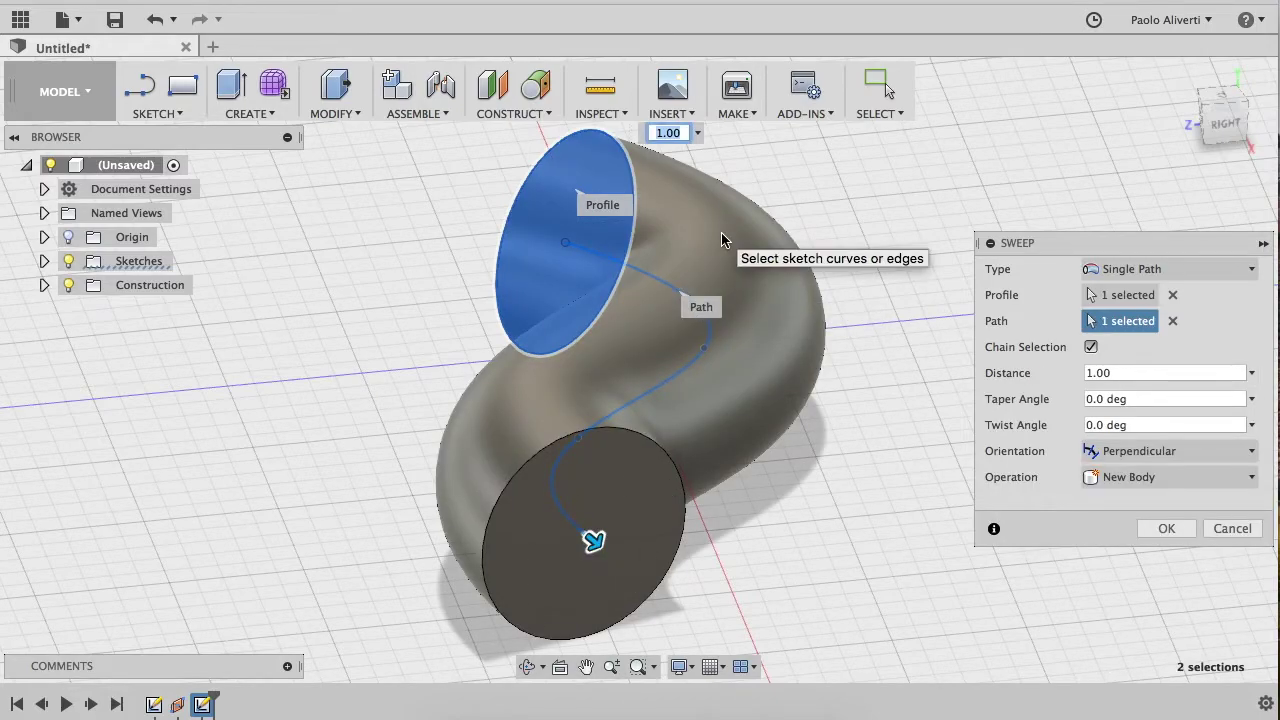
{"action": "left_click", "coordinate": [1228, 530]}
{"action": "scroll", "coordinate": [484, 425], "scroll_direction": "up", "scroll_amount": 1}
{"action": "scroll", "coordinate": [484, 417], "scroll_direction": "down", "scroll_amount": 2}
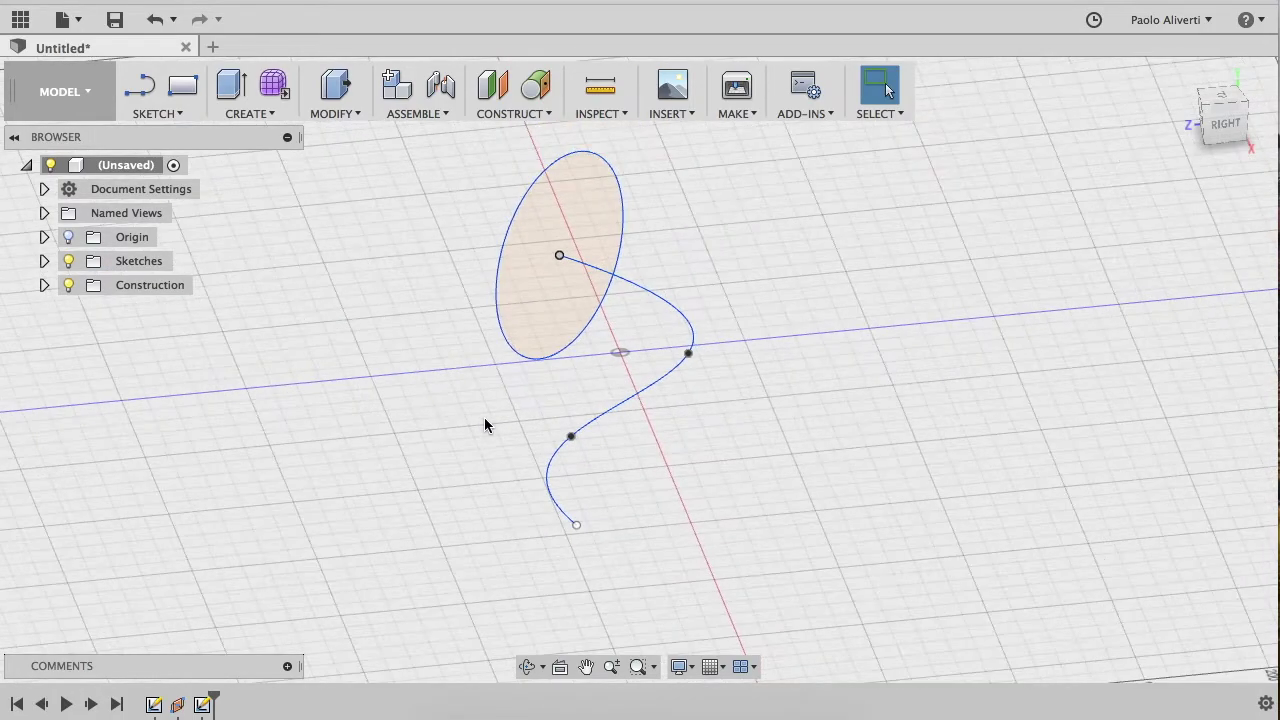
Delete the sketch curves, open a new design and close the old one without saving
{"action": "left_click_drag", "start_coordinate": [390, 160], "coordinate": [726, 550]}
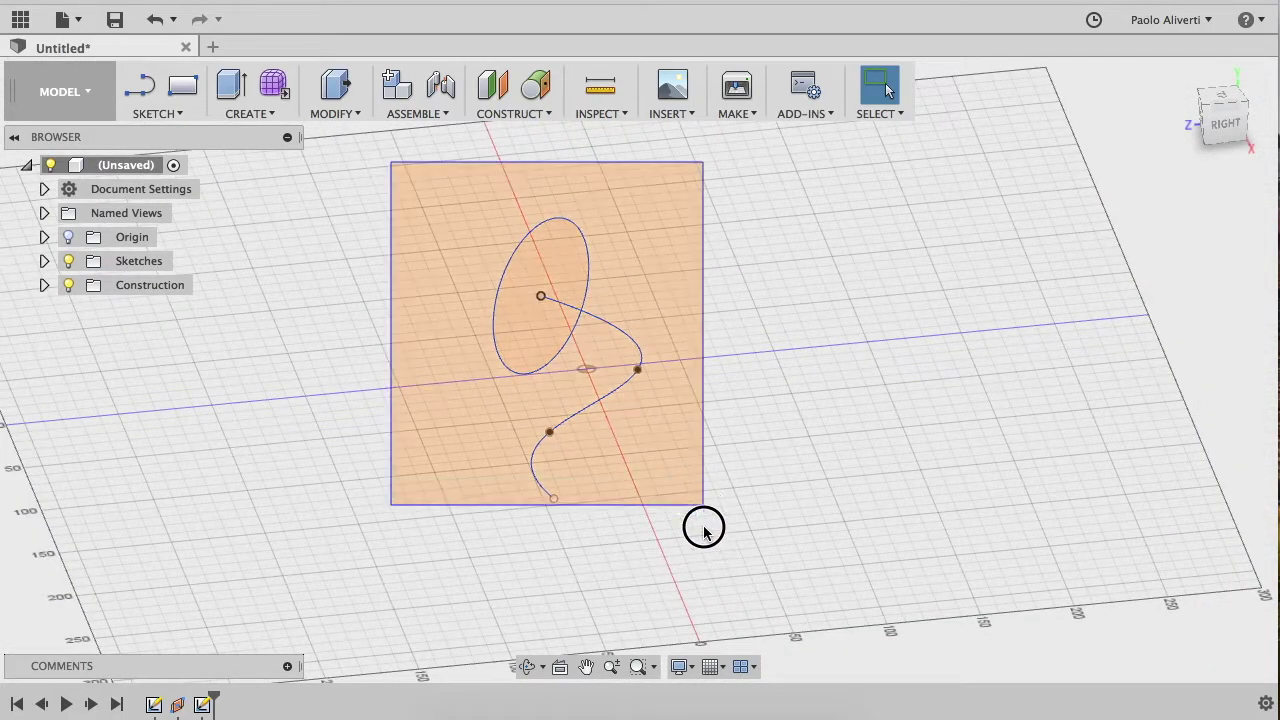
{"action": "key", "text": "Delete"}
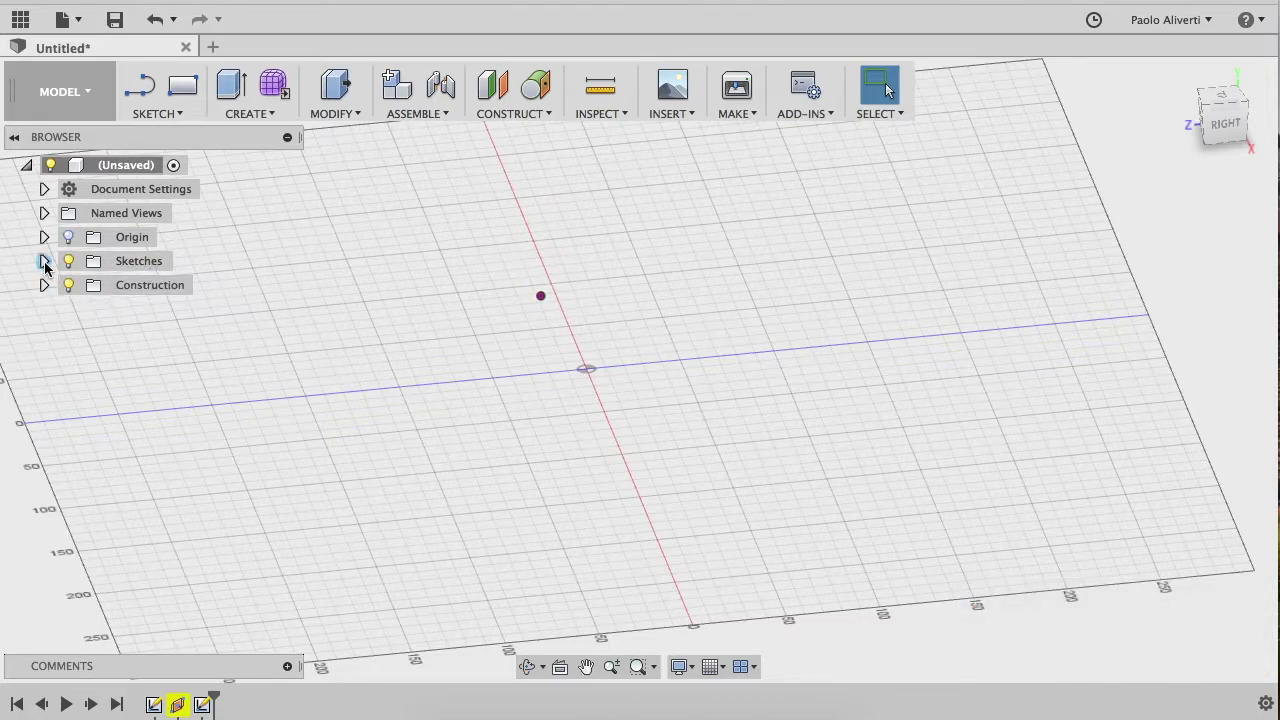
{"action": "left_click", "coordinate": [212, 47]}
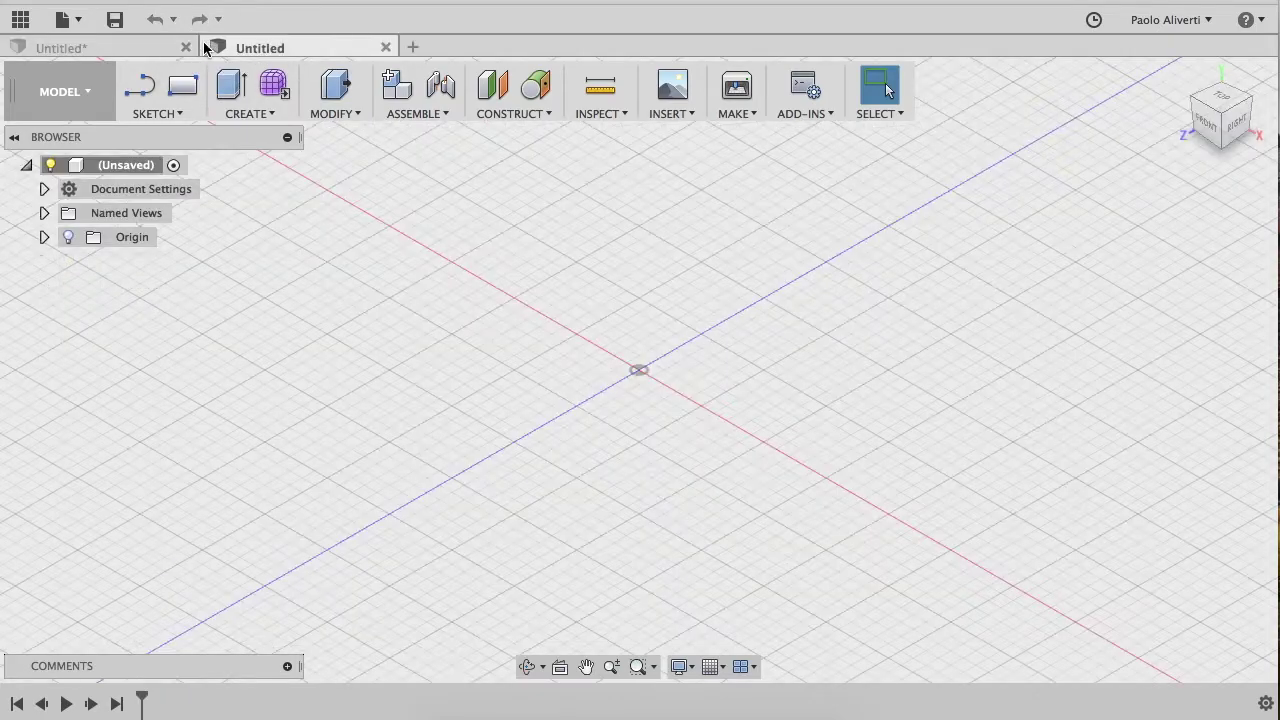
{"action": "left_click", "coordinate": [185, 47]}
{"action": "left_click", "coordinate": [581, 411]}
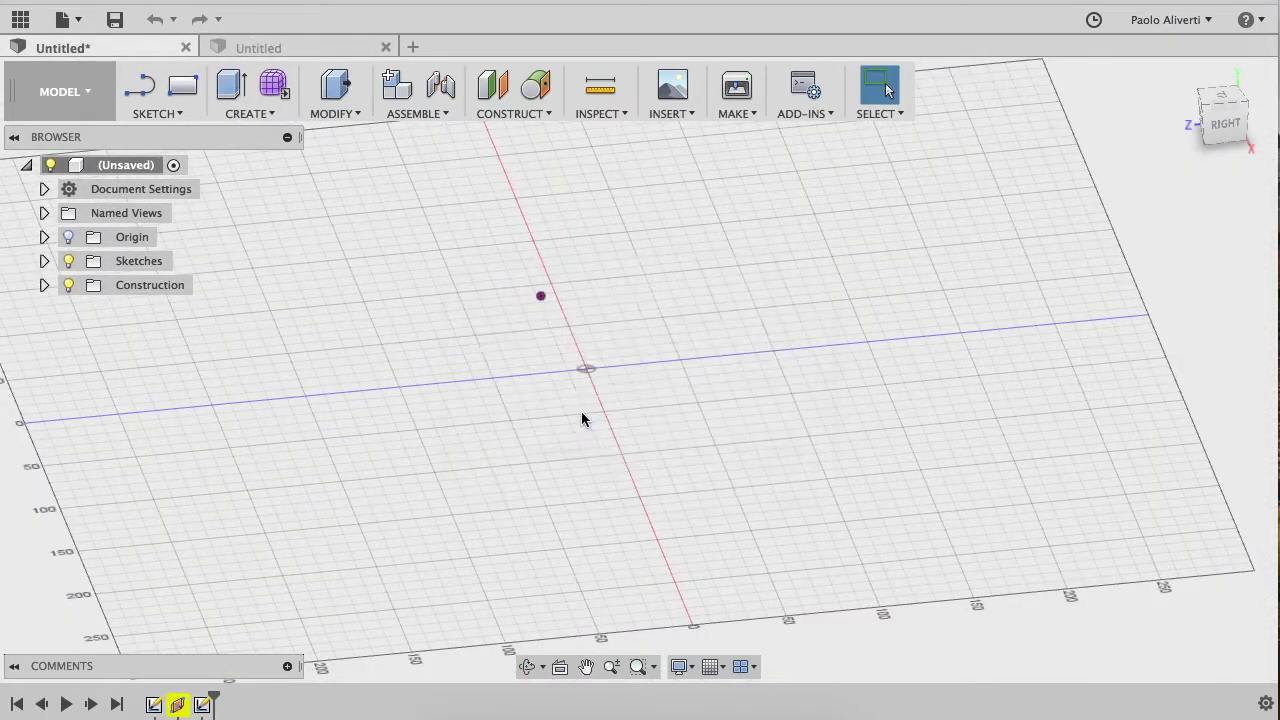
Begin creating a cylinder in the fresh empty design
{"action": "left_click", "coordinate": [550, 113]}
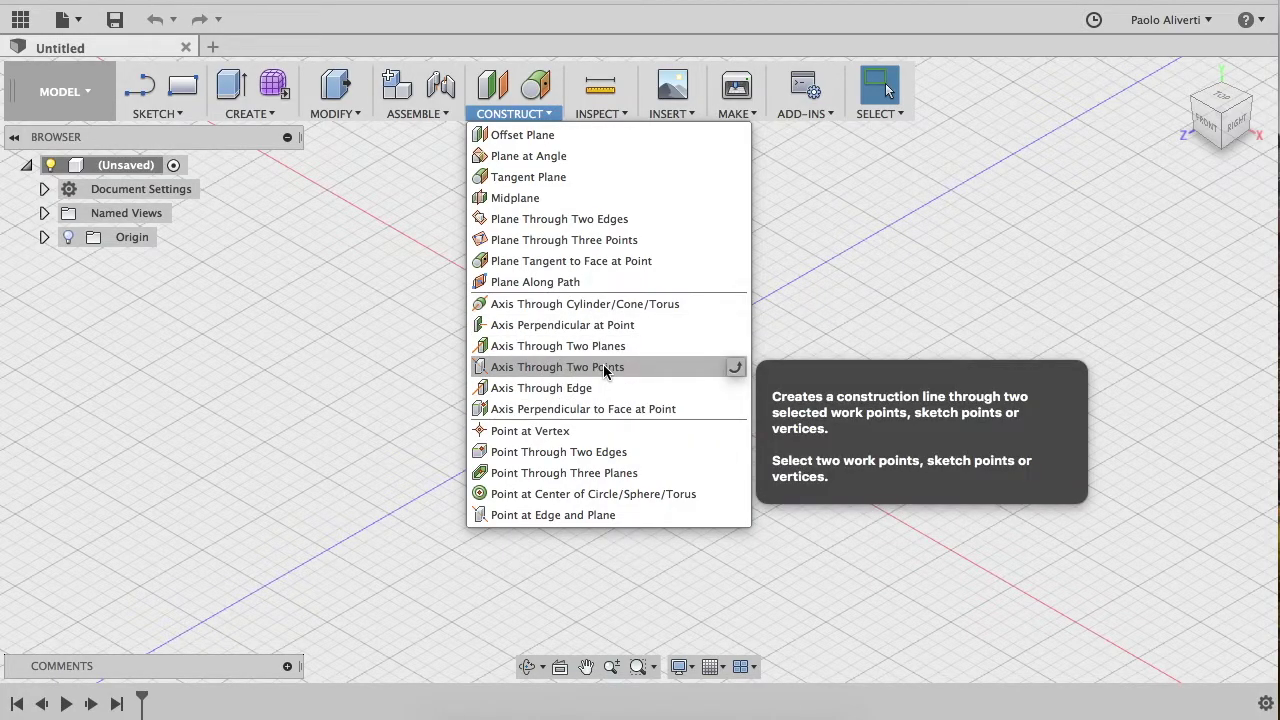
{"action": "left_click", "coordinate": [278, 293]}
{"action": "left_click", "coordinate": [239, 117]}
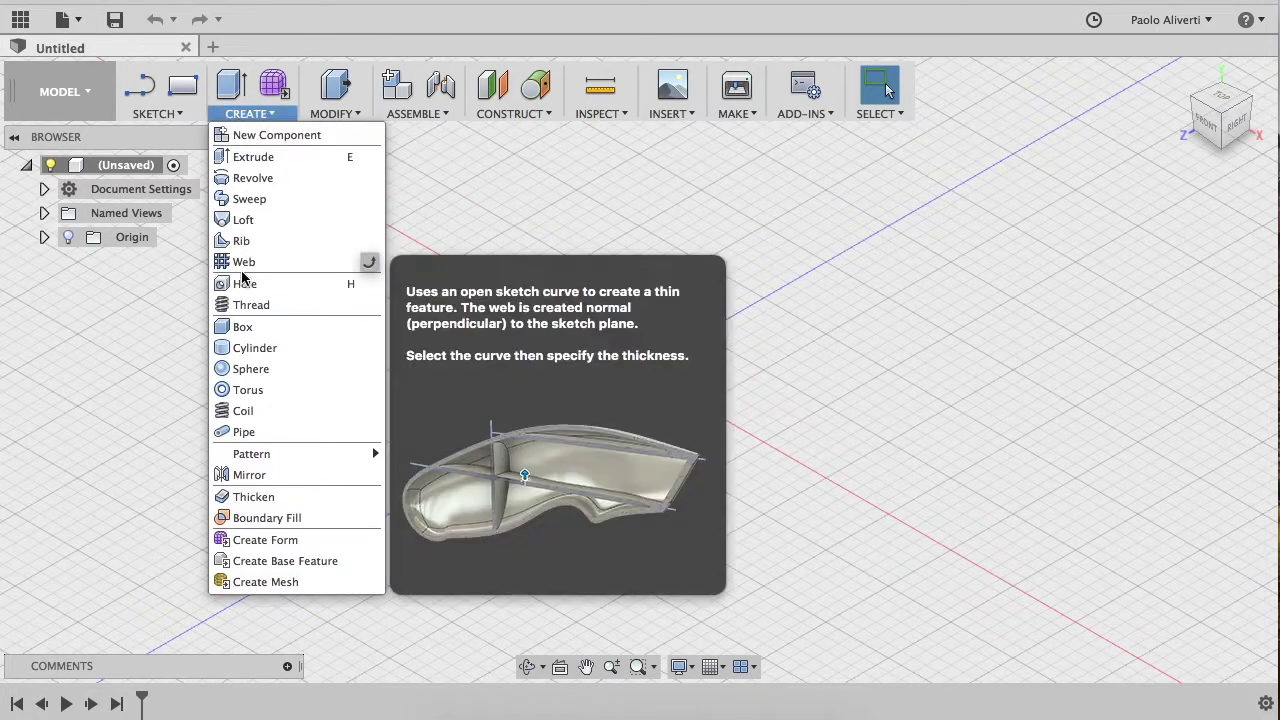
{"action": "left_click", "coordinate": [246, 347]}
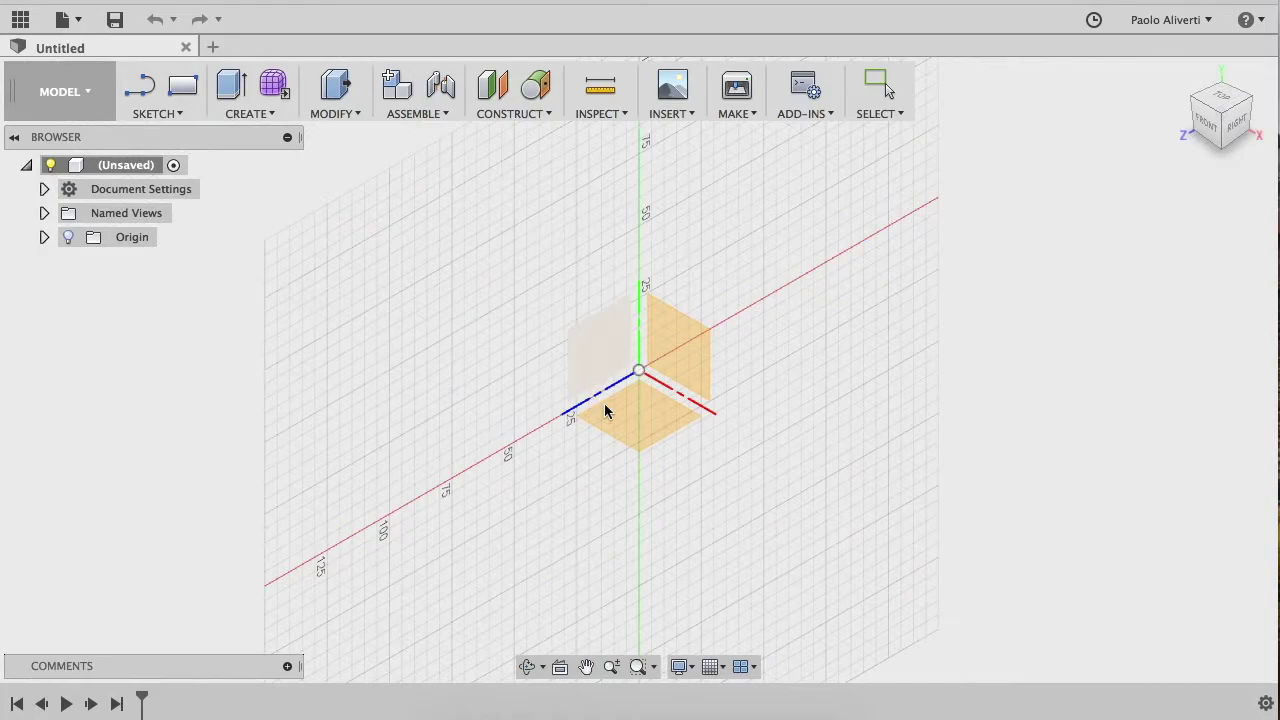
Create a cylinder about 41.2 mm across and 40 mm tall, centred on the origin
{"action": "left_click", "coordinate": [644, 436]}
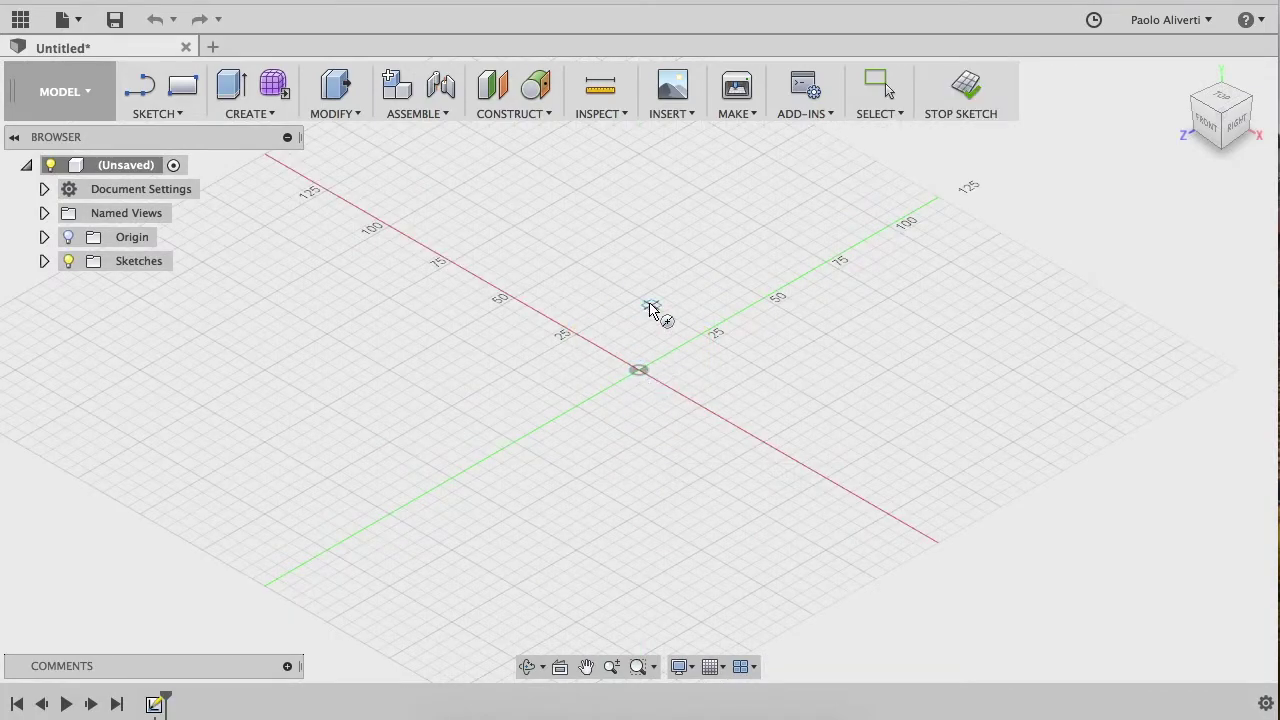
{"action": "left_click", "coordinate": [644, 373]}
{"action": "left_click", "coordinate": [696, 409]}
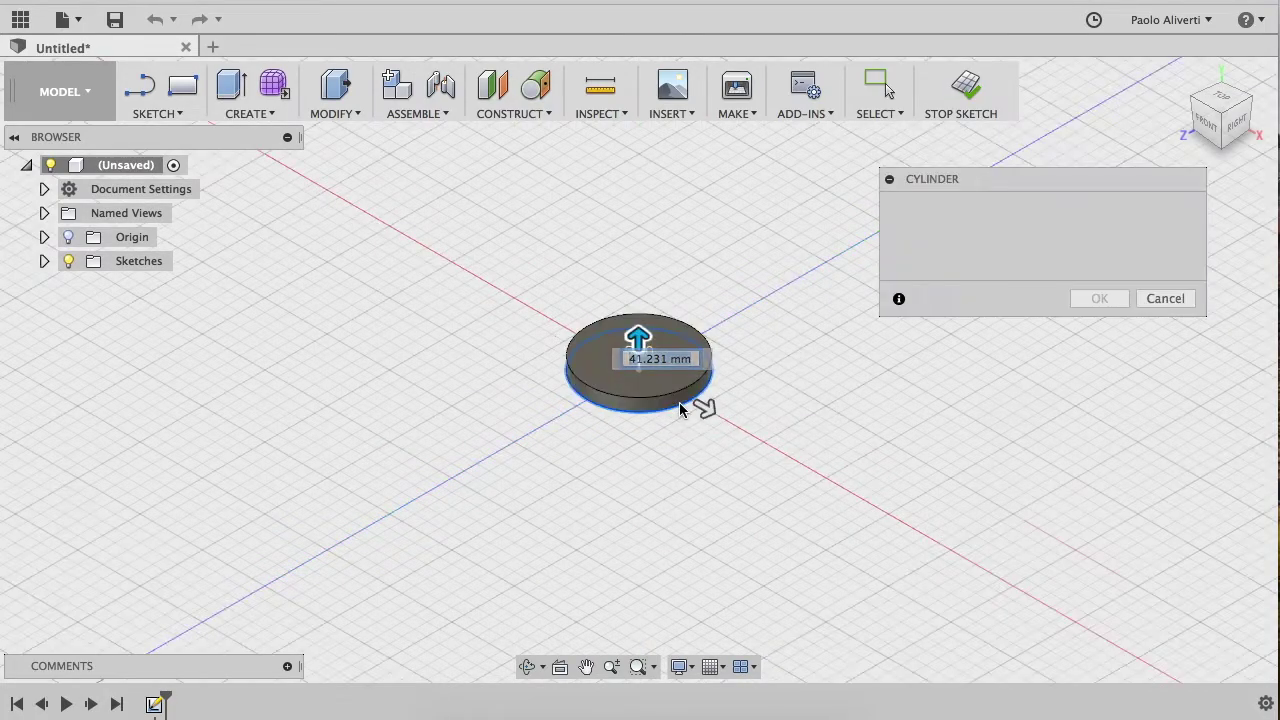
{"action": "left_click_drag", "start_coordinate": [636, 318], "coordinate": [634, 245]}
{"action": "key", "text": "Return"}
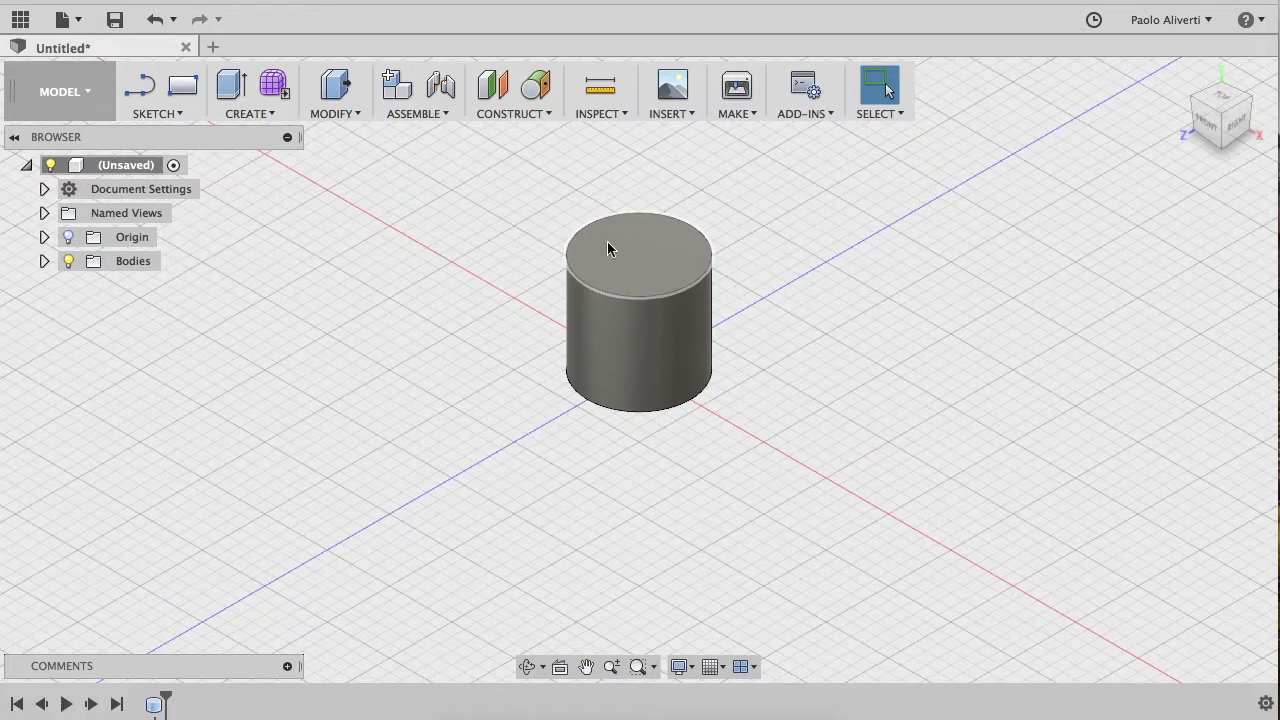
{"action": "left_click", "coordinate": [491, 118]}
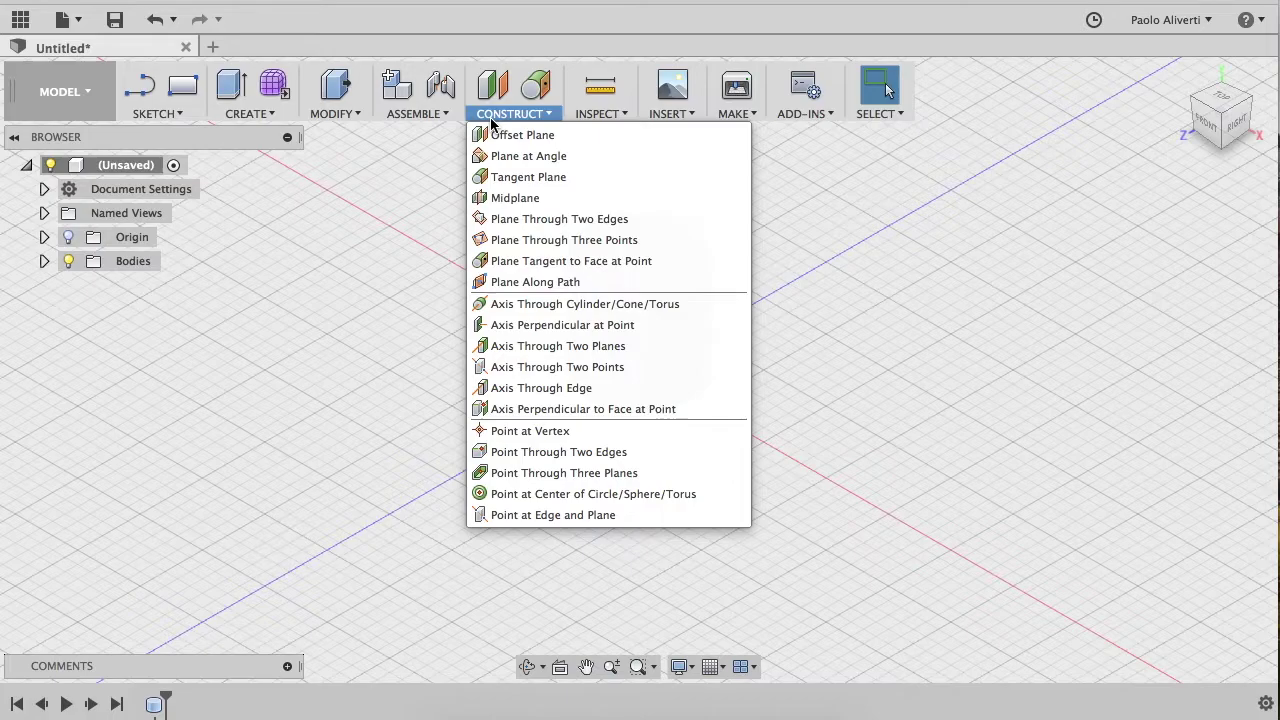
Add a construction axis through the cylinder's curved side face
{"action": "left_click", "coordinate": [537, 310]}
{"action": "left_click", "coordinate": [634, 260]}
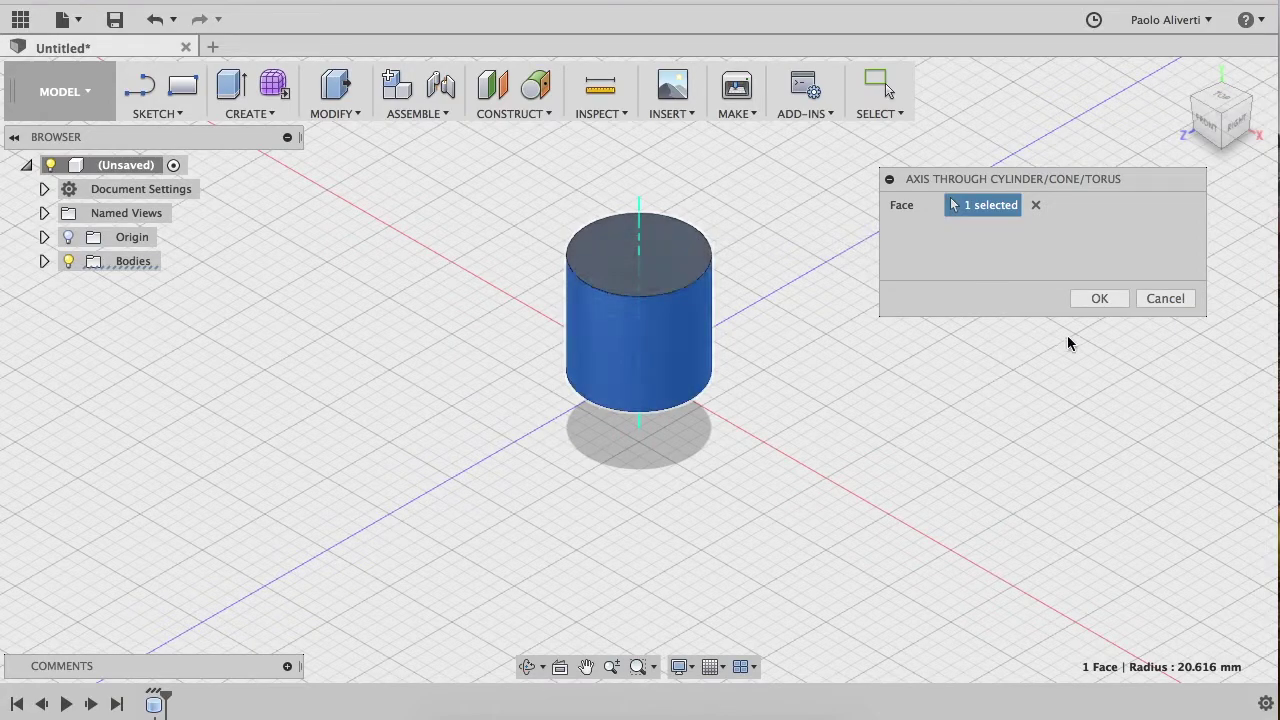
{"action": "left_click", "coordinate": [1111, 299]}
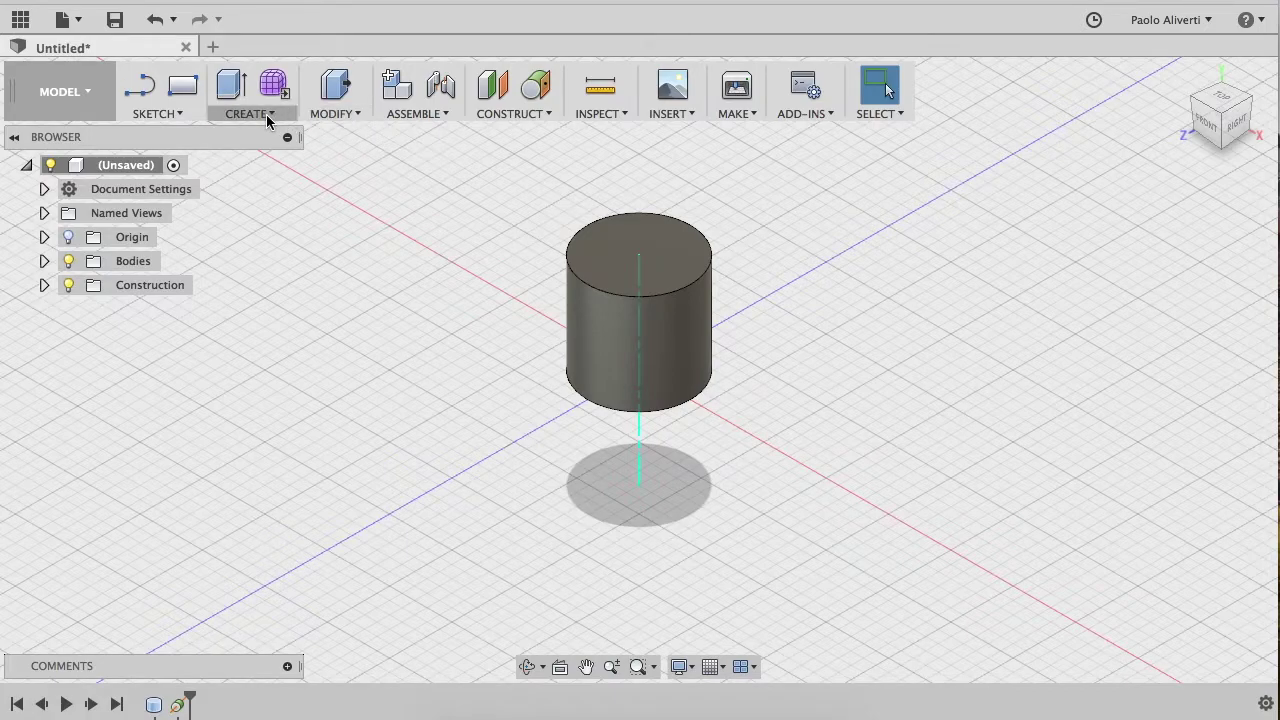
{"action": "left_click", "coordinate": [150, 114]}
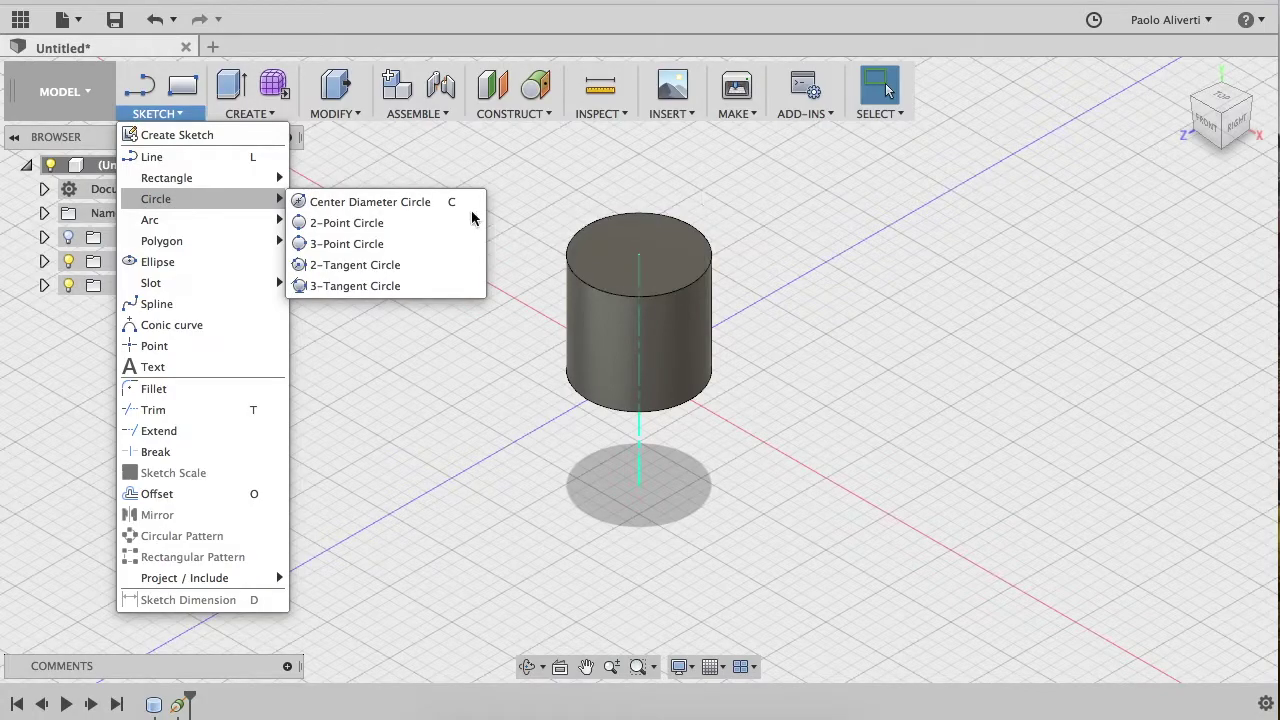
Sketch a circle about 22 mm across, centred on the cylinder's top face, and finish the sketch
{"action": "left_click", "coordinate": [460, 198]}
{"action": "left_click", "coordinate": [631, 258]}
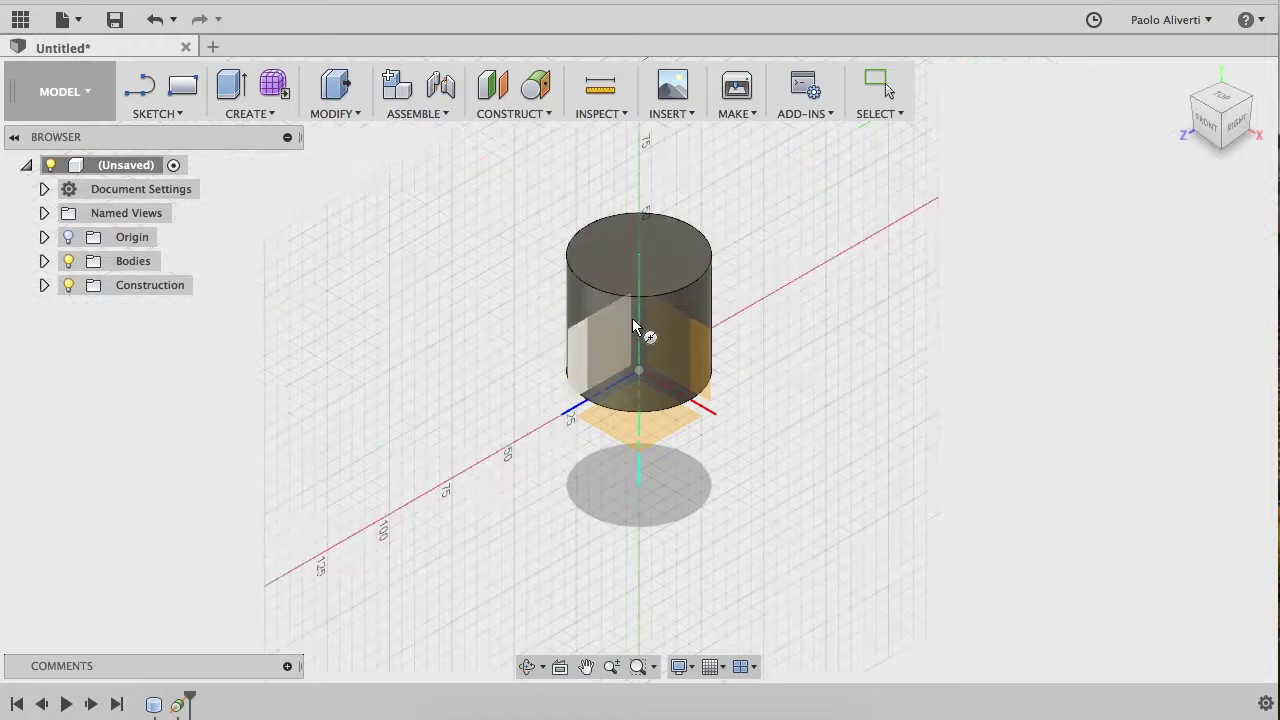
{"action": "left_click", "coordinate": [631, 259]}
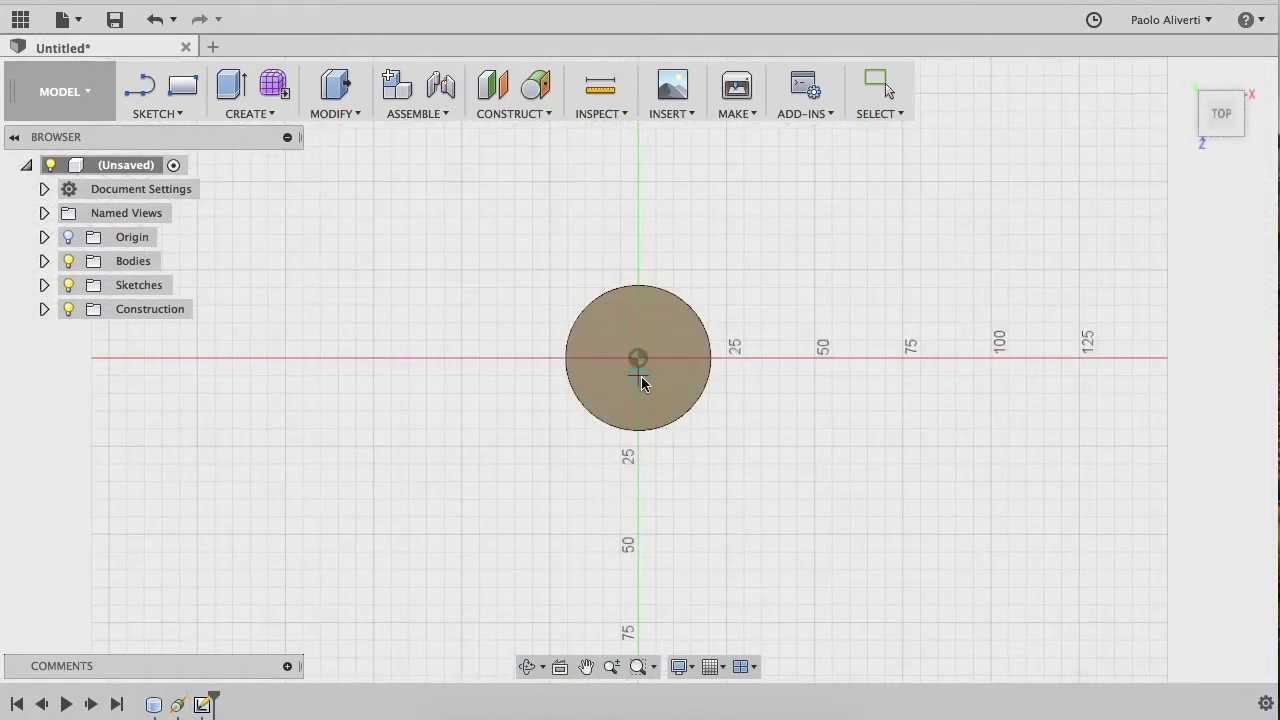
{"action": "left_click", "coordinate": [640, 360]}
{"action": "left_click", "coordinate": [671, 383]}
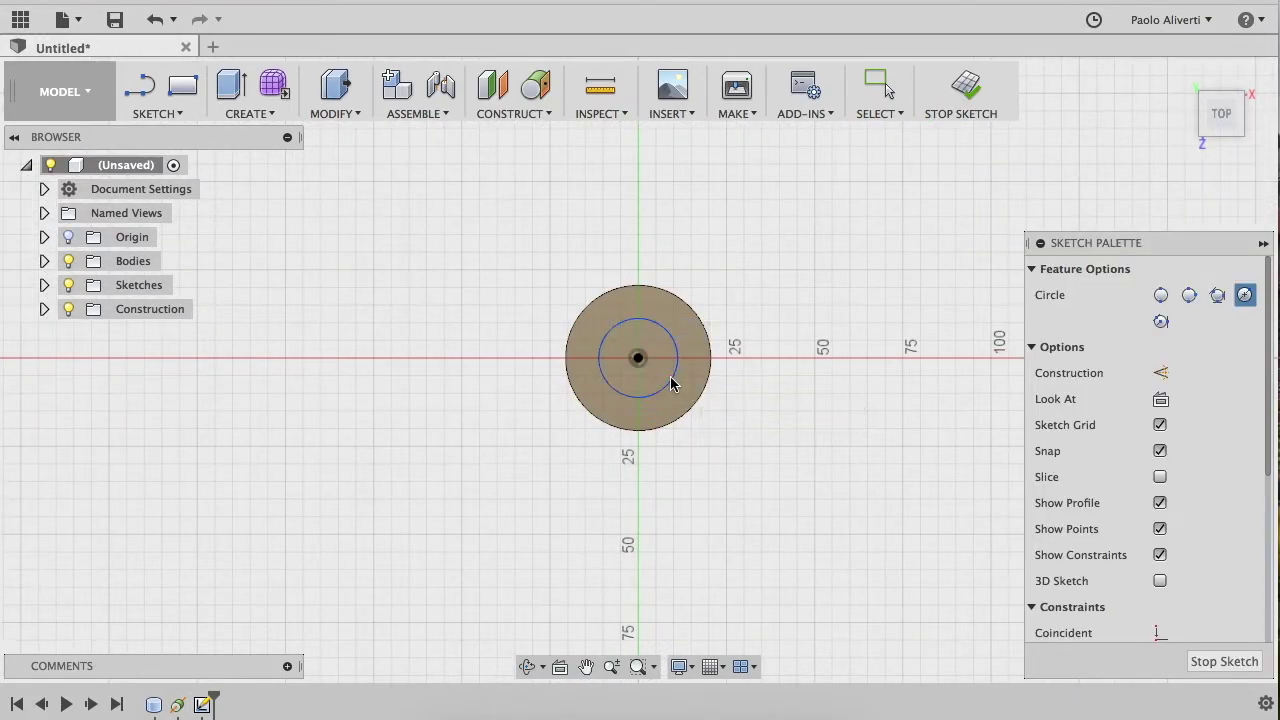
{"action": "left_click", "coordinate": [966, 87]}
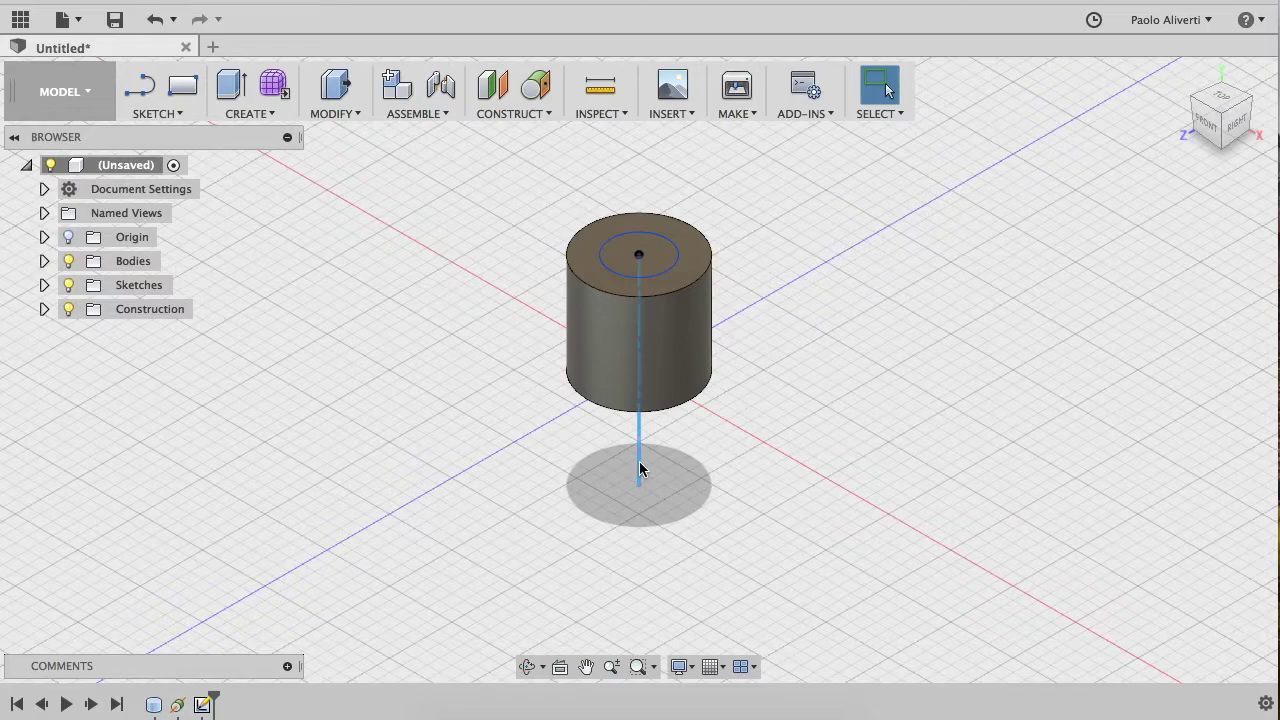
{"action": "left_click", "coordinate": [252, 117]}
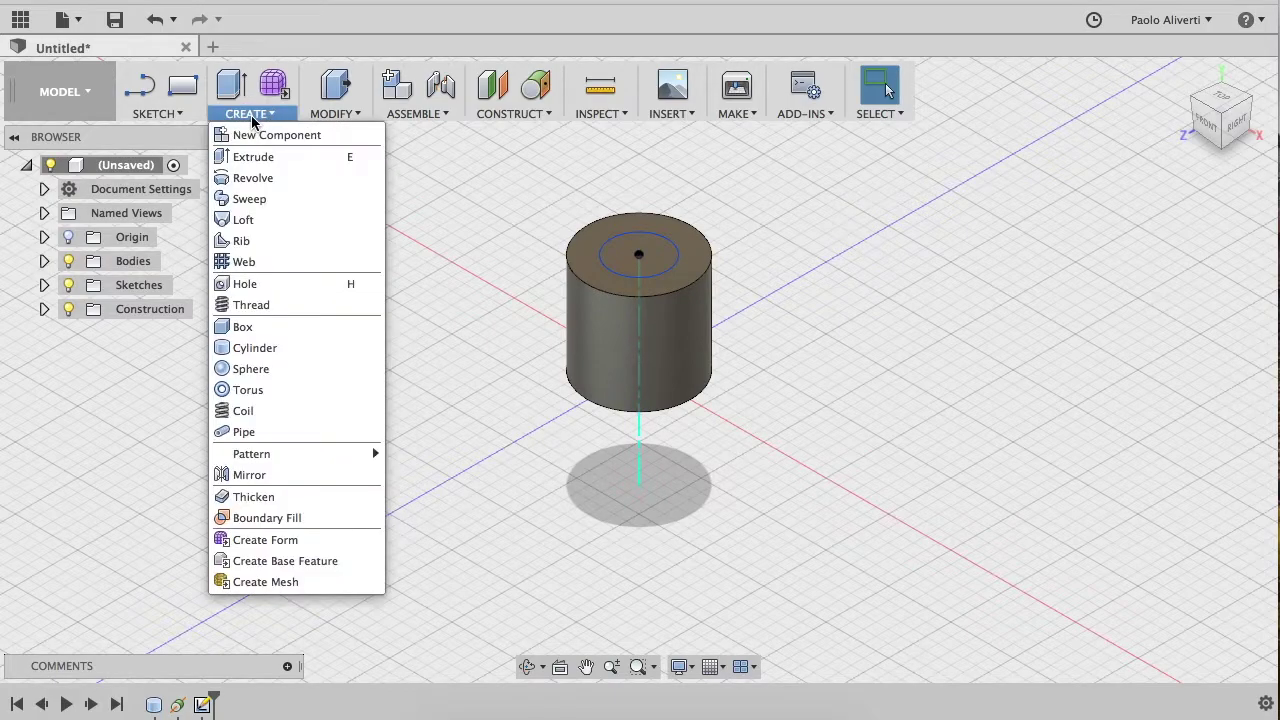
Add a 25 × 15 mm box, 20 mm tall, on the ground plane beside the cylinder
{"action": "left_click", "coordinate": [248, 327]}
{"action": "left_click", "coordinate": [253, 328]}
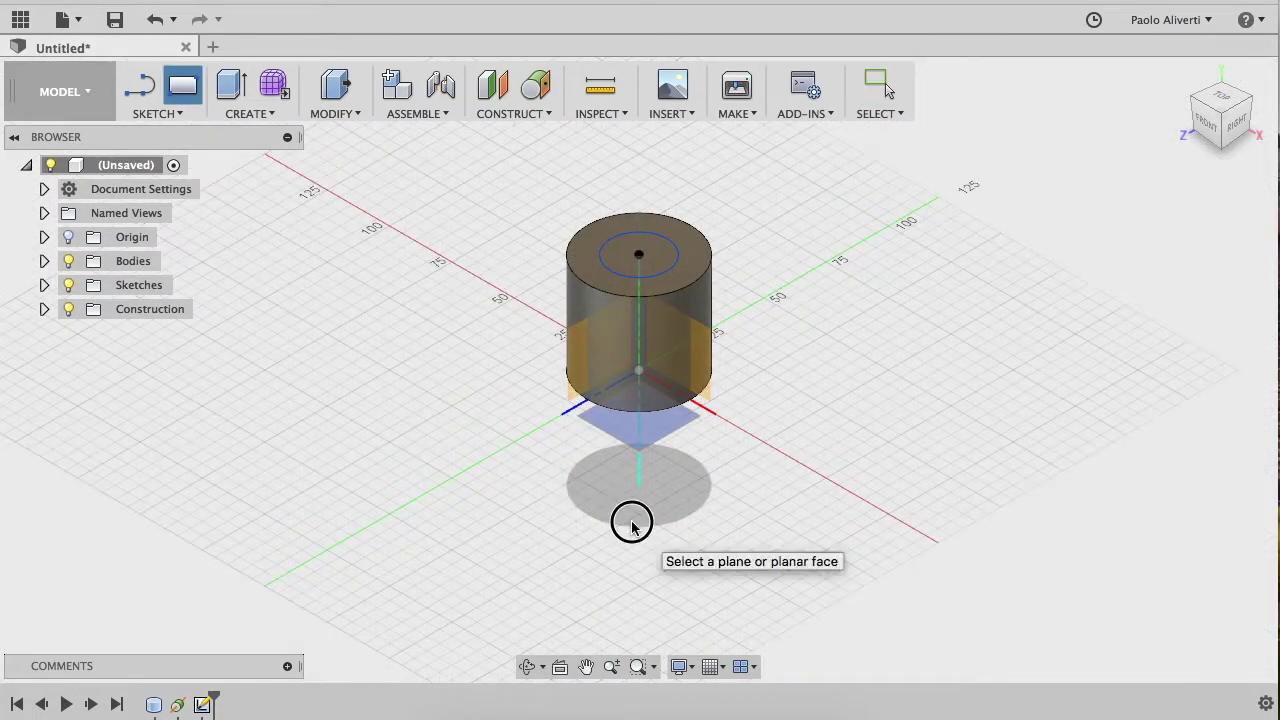
{"action": "left_click", "coordinate": [394, 304]}
{"action": "left_click", "coordinate": [411, 358]}
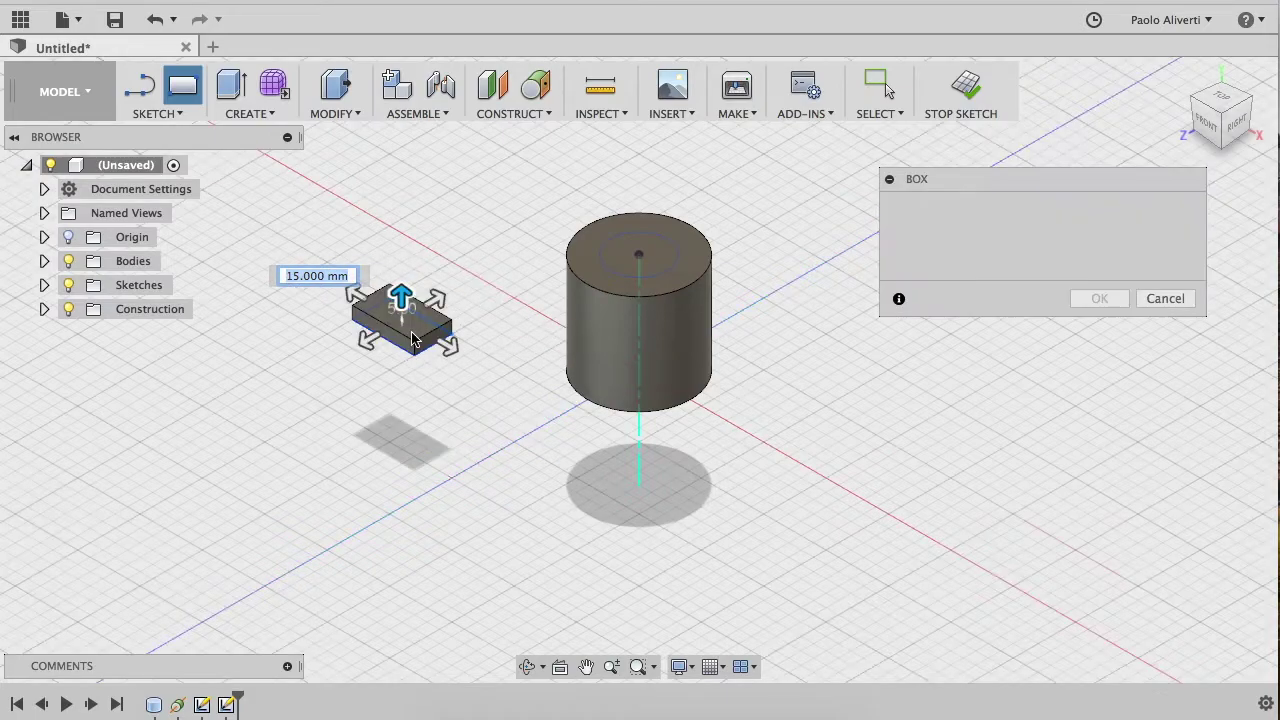
{"action": "left_click_drag", "start_coordinate": [404, 298], "coordinate": [404, 255]}
{"action": "key", "text": "Return"}
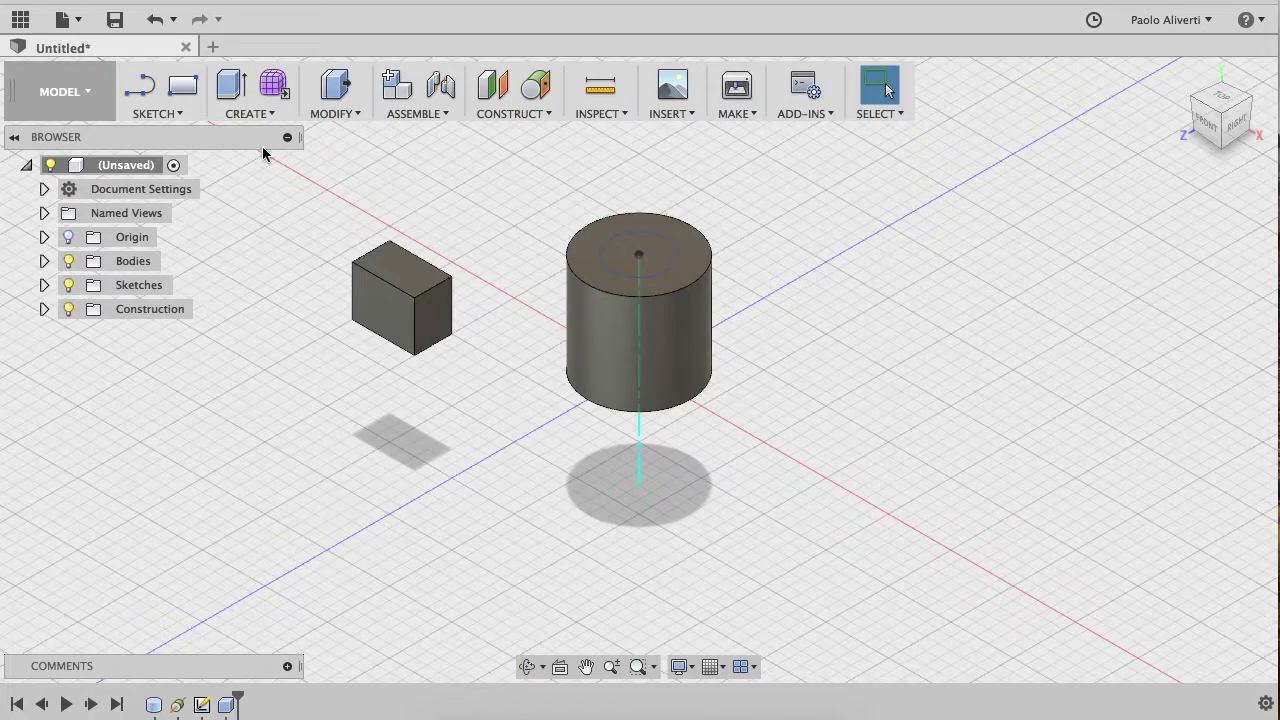
Try a circular pattern of the box faces around the vertical axis, then cancel it
{"action": "left_click", "coordinate": [249, 113]}
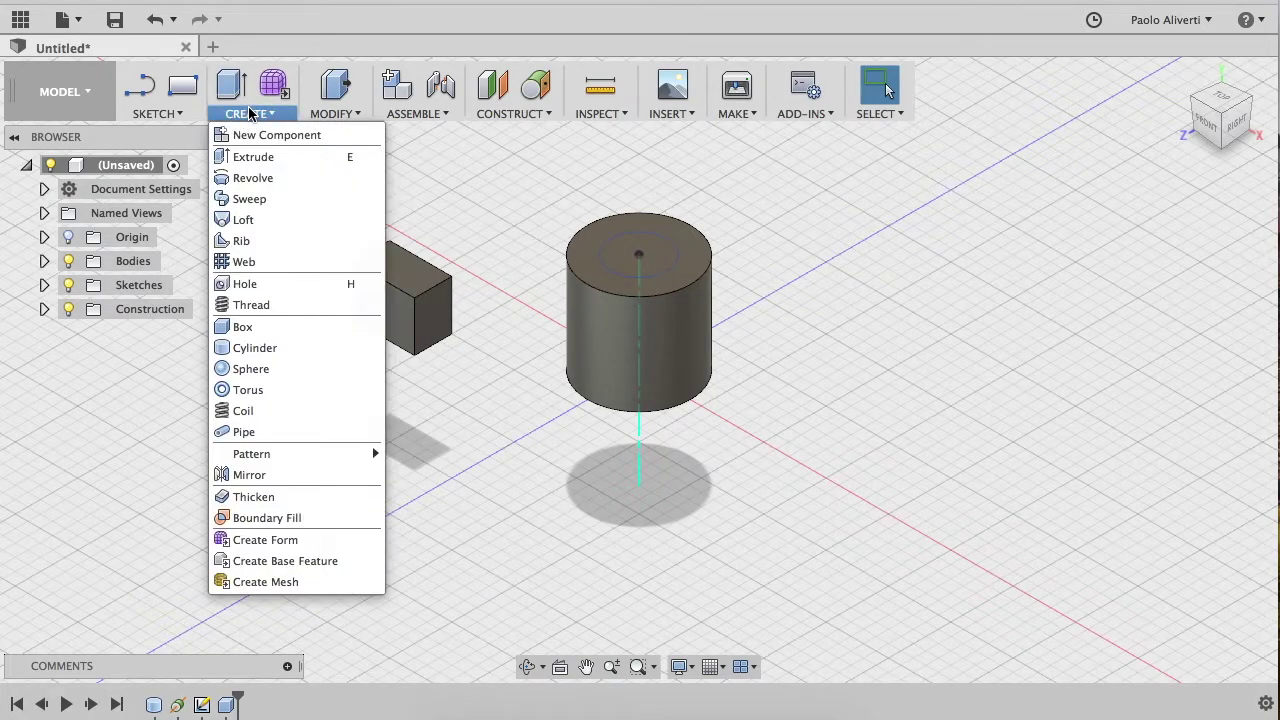
{"action": "mouse_move", "coordinate": [251, 454]}
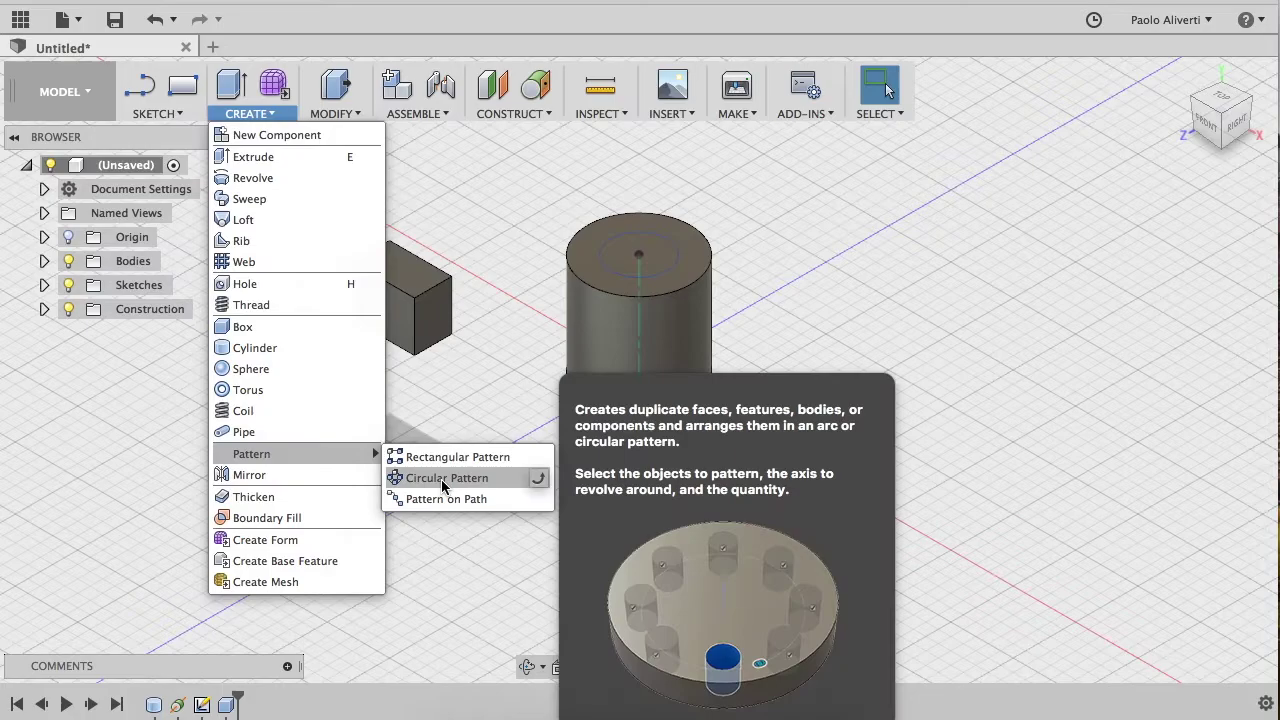
{"action": "left_click", "coordinate": [444, 479]}
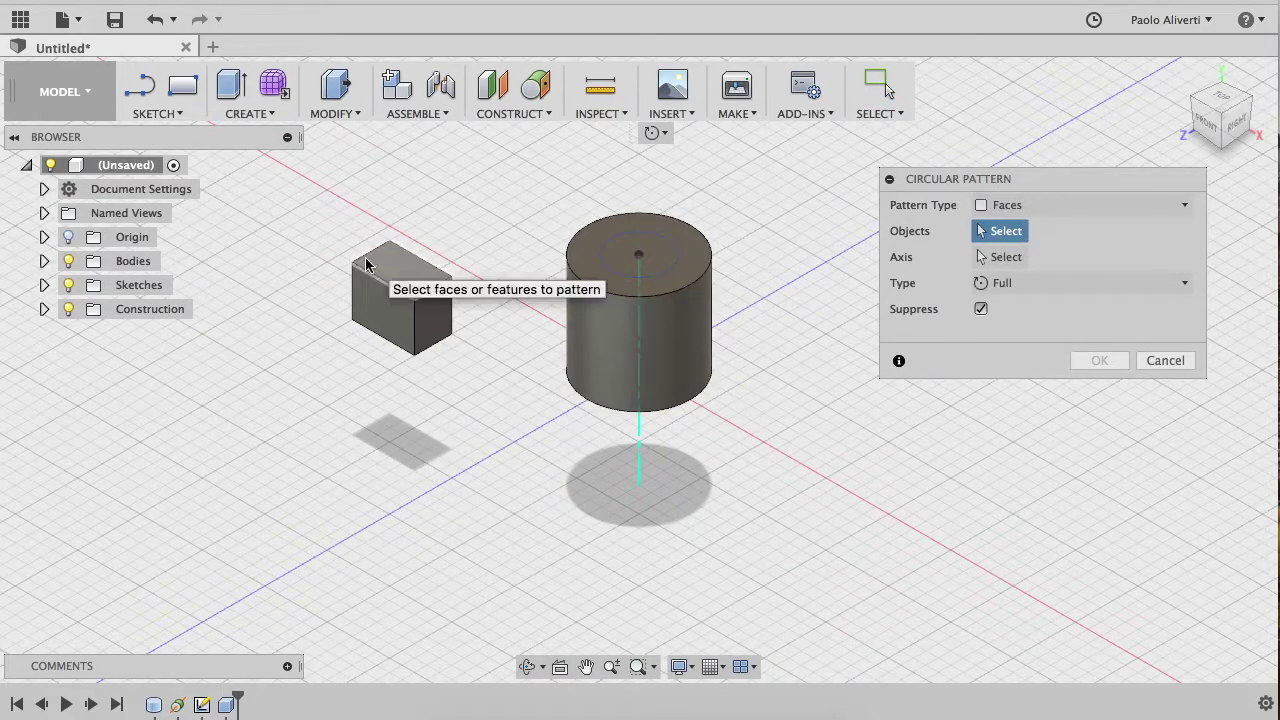
{"action": "left_click_drag", "start_coordinate": [313, 204], "coordinate": [490, 404]}
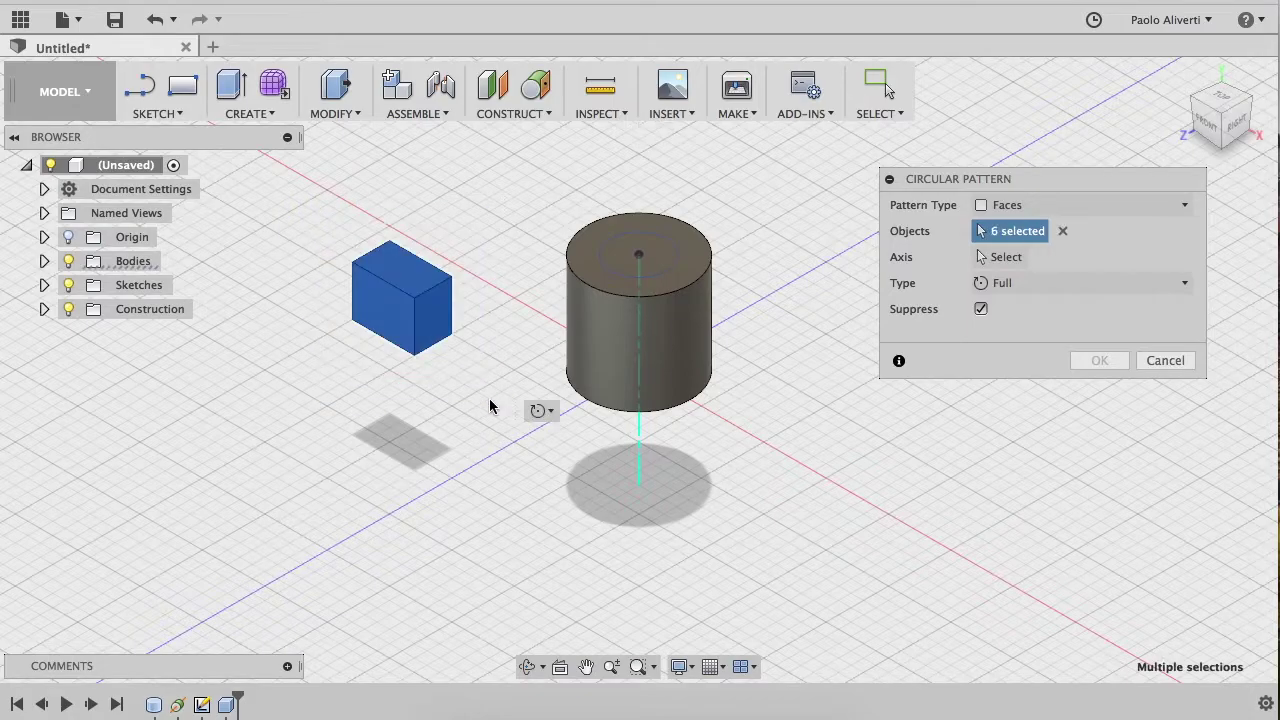
{"action": "left_click", "coordinate": [990, 257]}
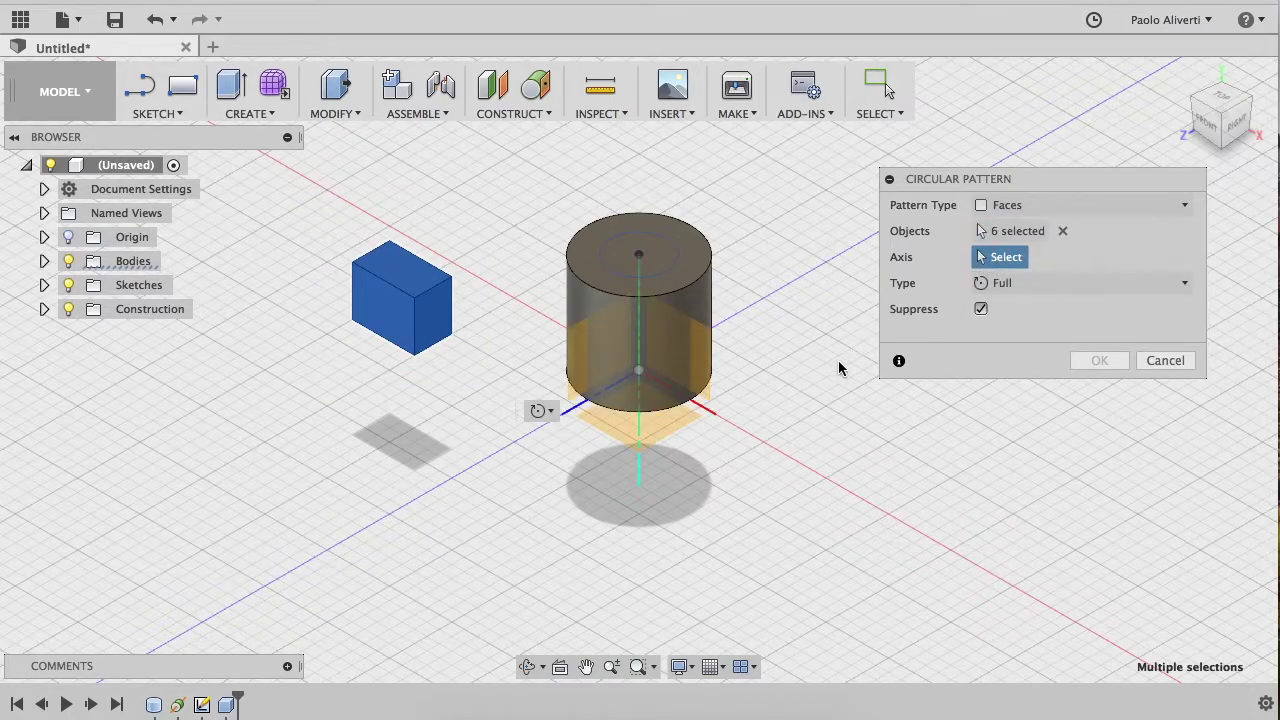
{"action": "left_click", "coordinate": [638, 482]}
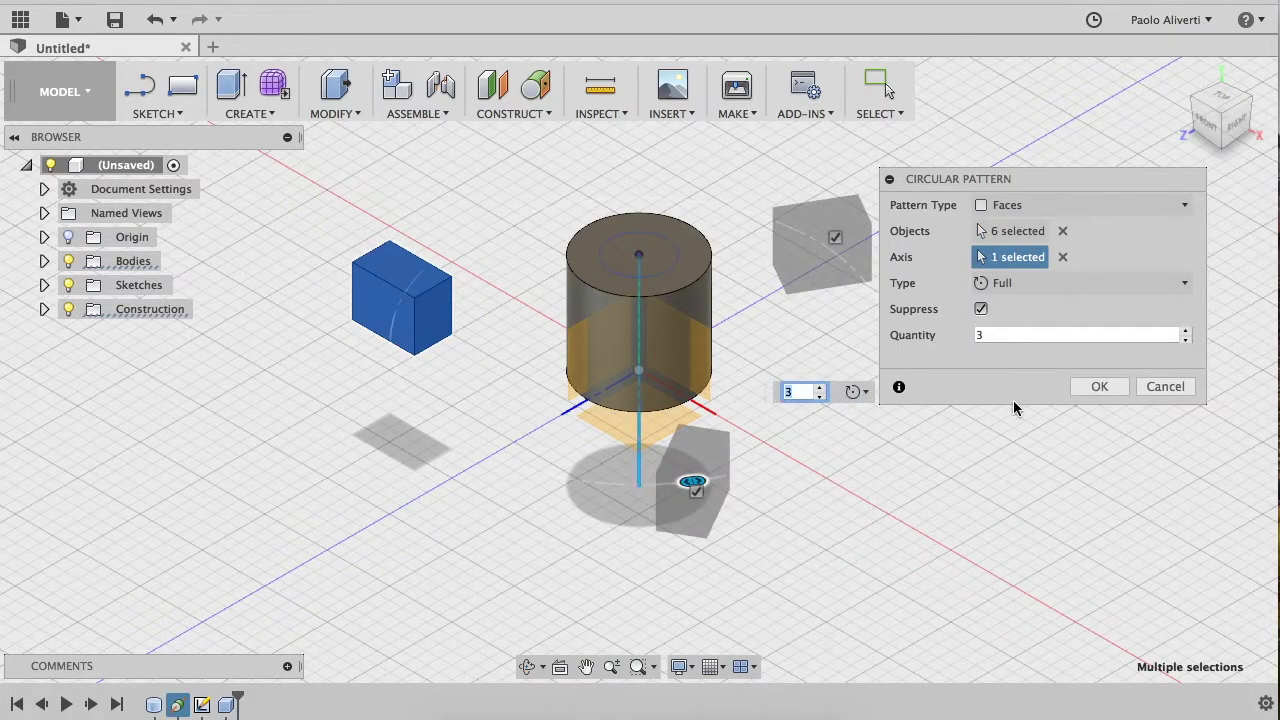
{"action": "left_click", "coordinate": [1165, 386]}
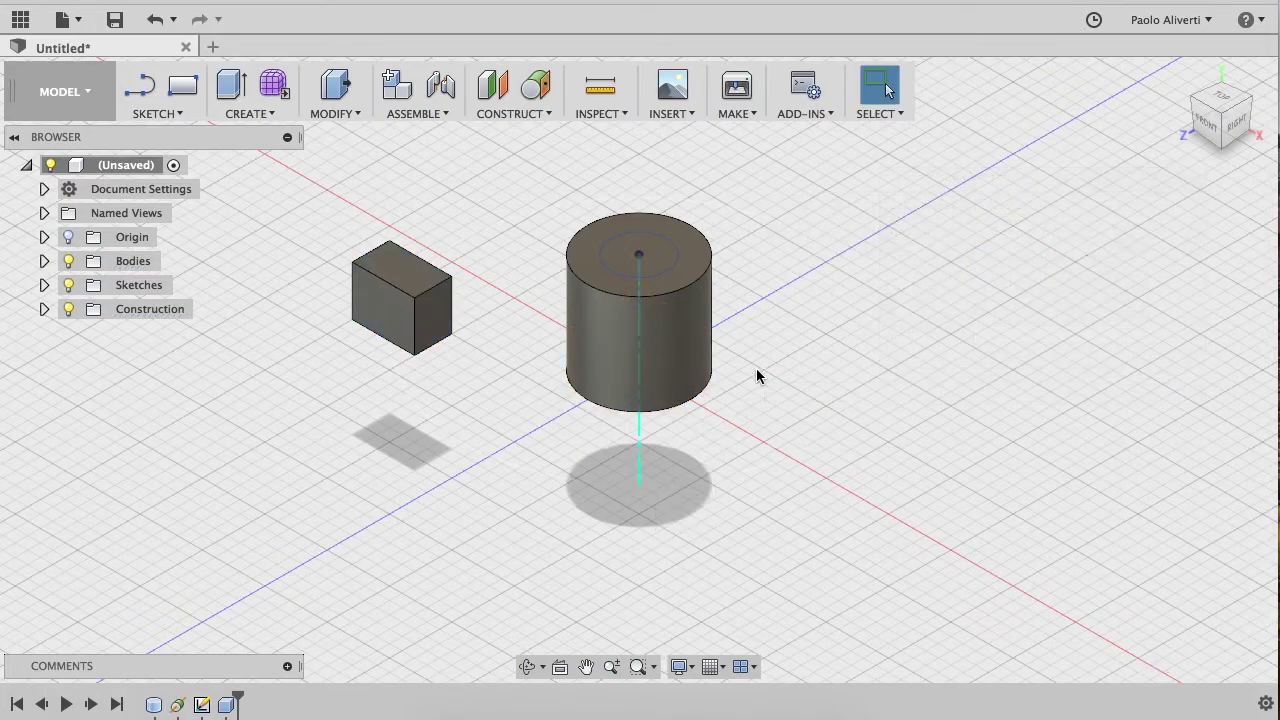
Create a construction axis perpendicular to the box's top face
{"action": "left_click", "coordinate": [532, 114]}
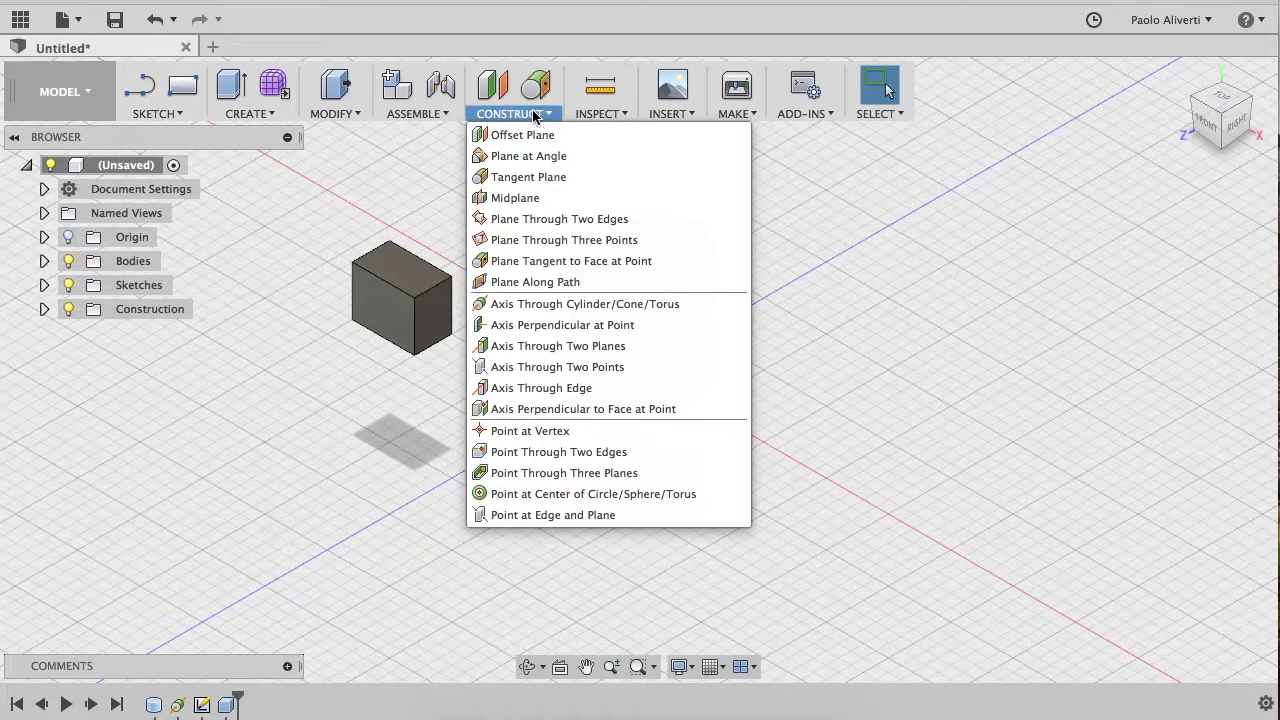
{"action": "left_click", "coordinate": [567, 335]}
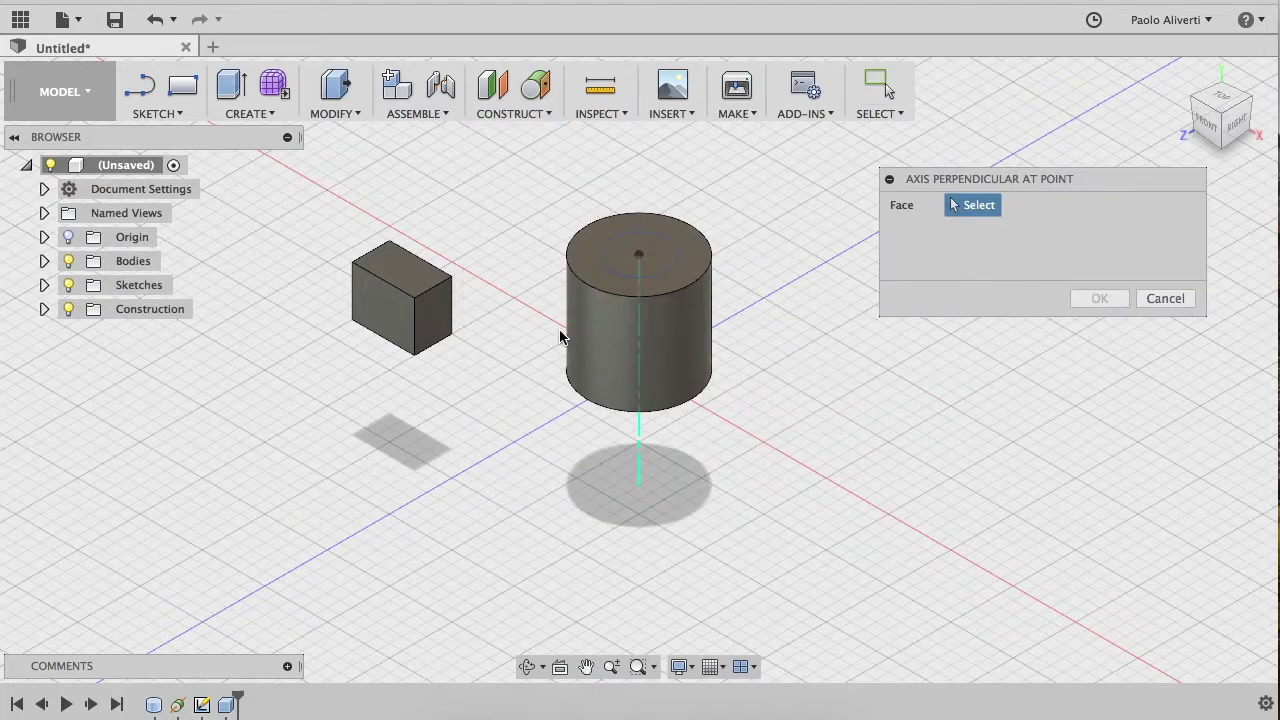
{"action": "left_click", "coordinate": [399, 283]}
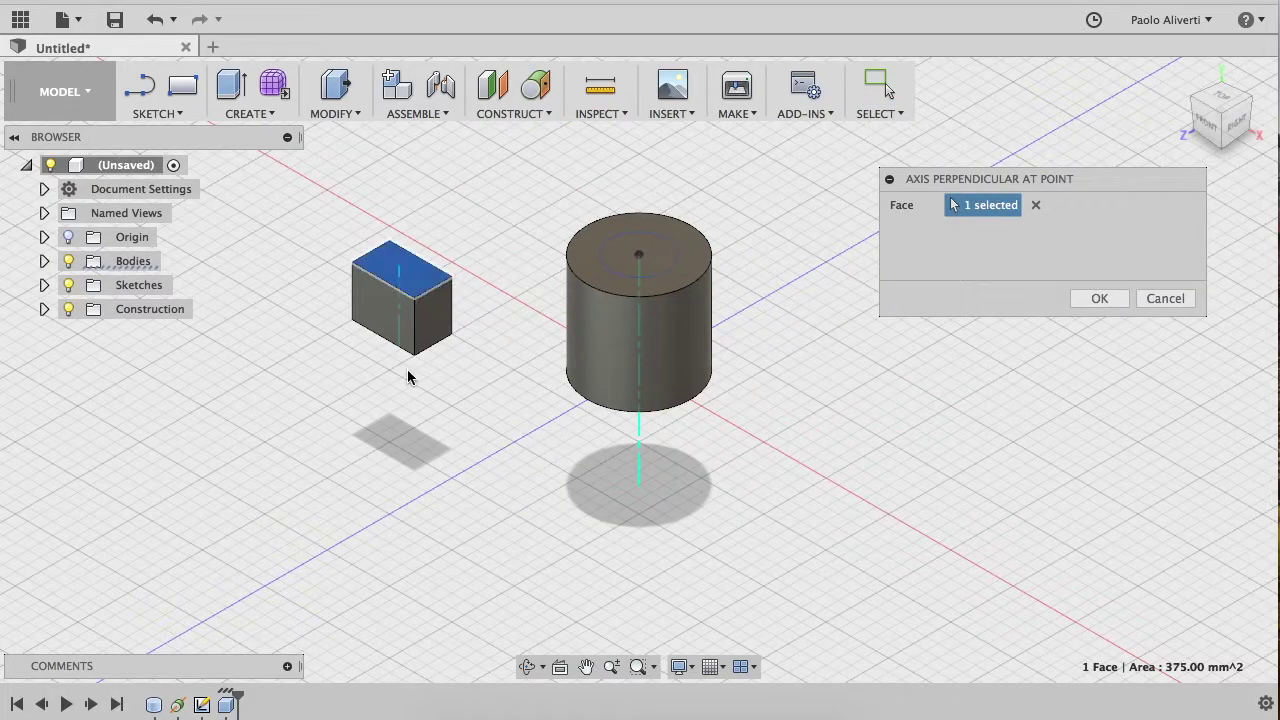
{"action": "left_click", "coordinate": [531, 122]}
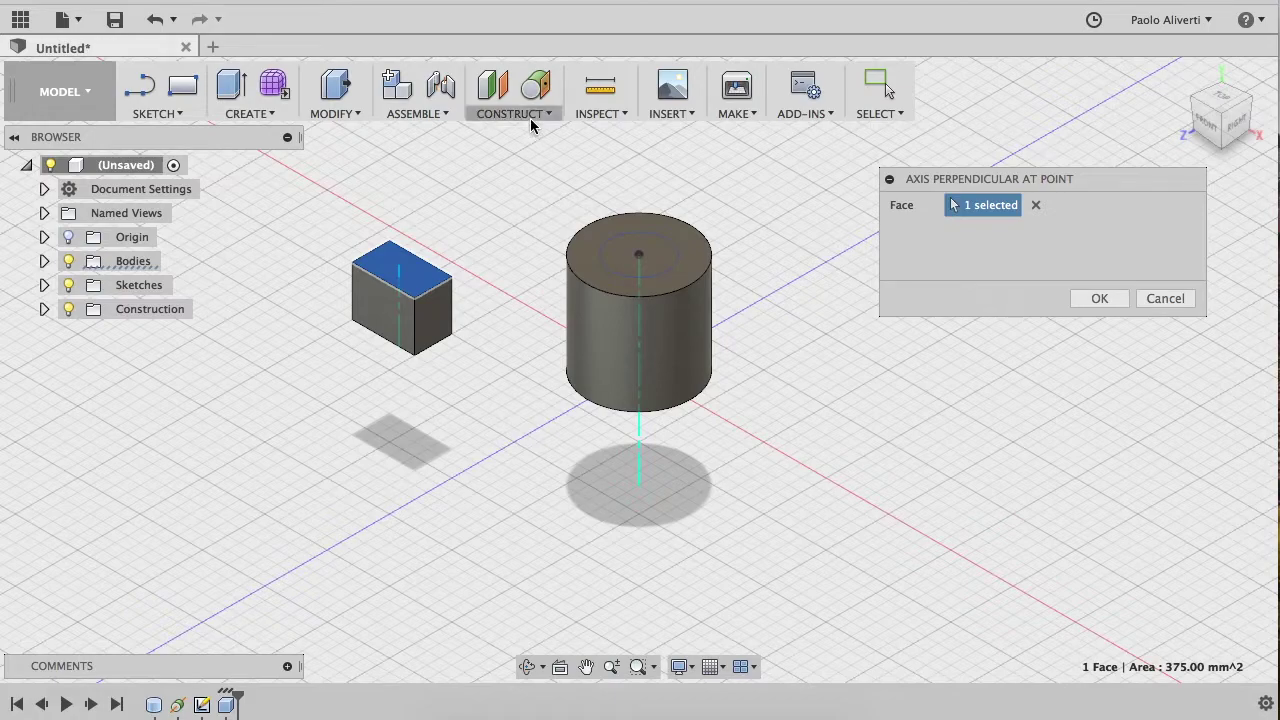
{"action": "mouse_move", "coordinate": [557, 367]}
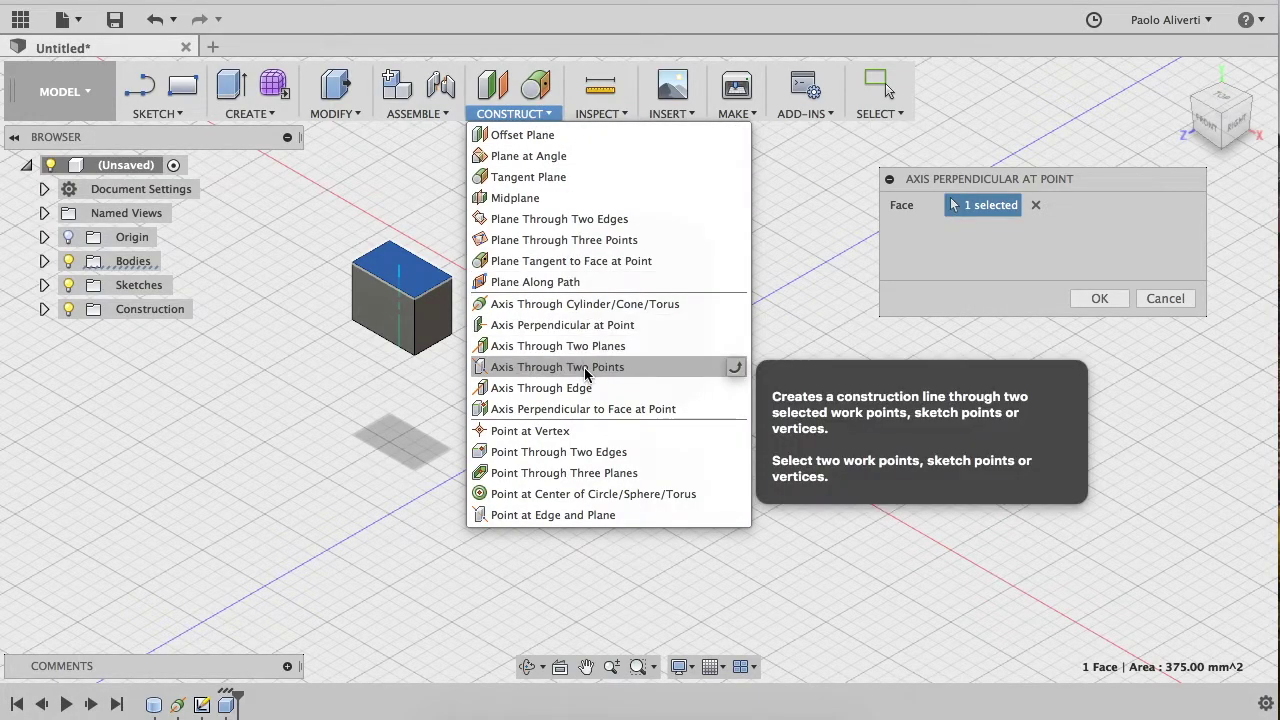
{"action": "left_click", "coordinate": [590, 346]}
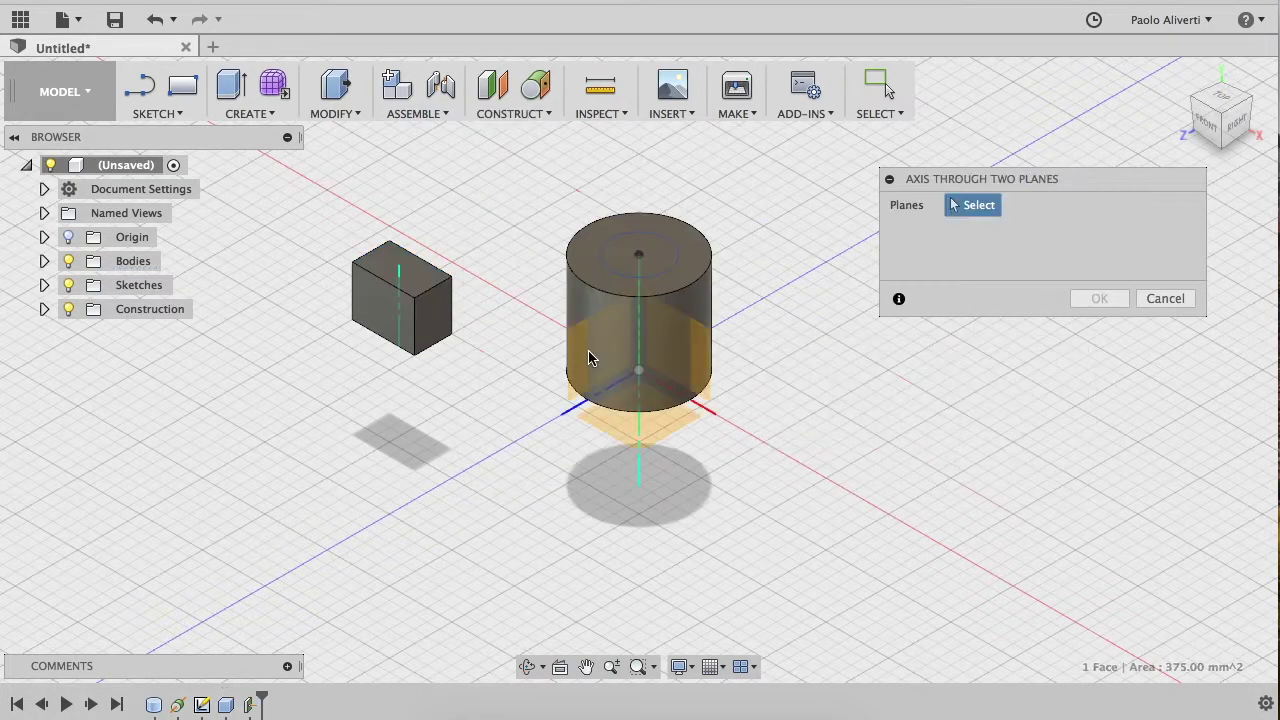
Create a construction axis where the box's left face meets its top face
{"action": "left_click", "coordinate": [385, 322]}
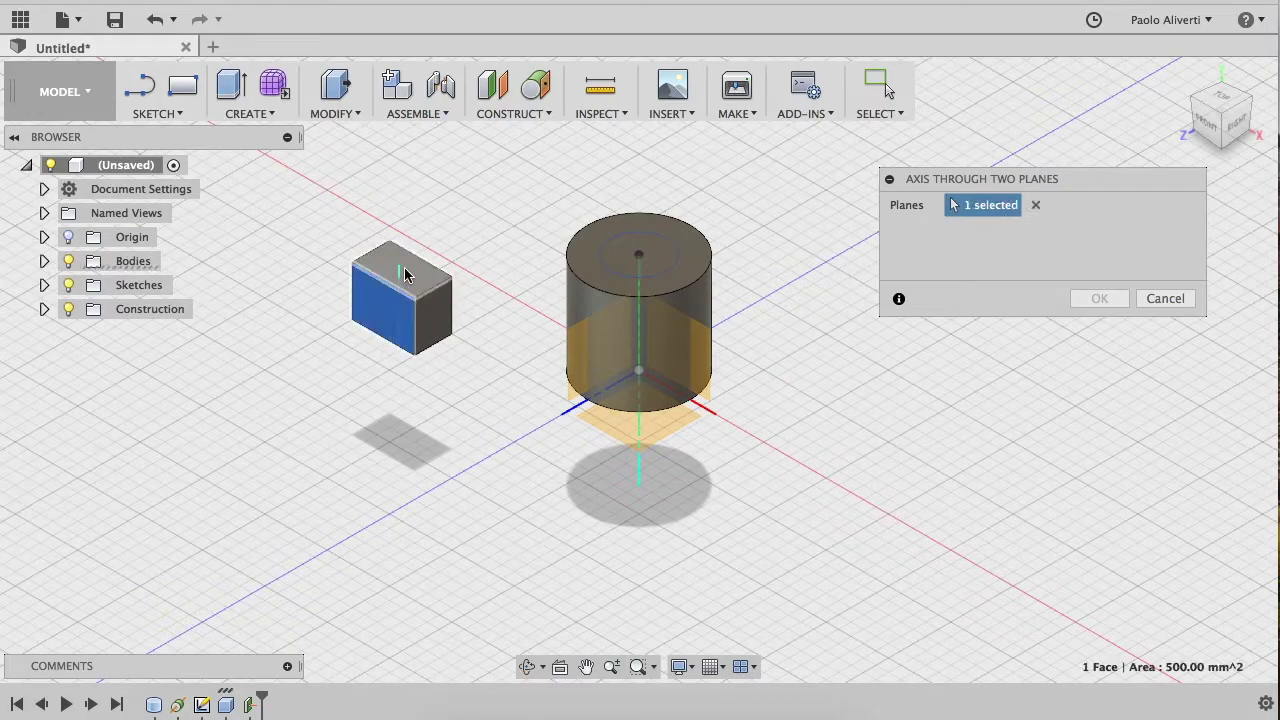
{"action": "left_click", "coordinate": [408, 274]}
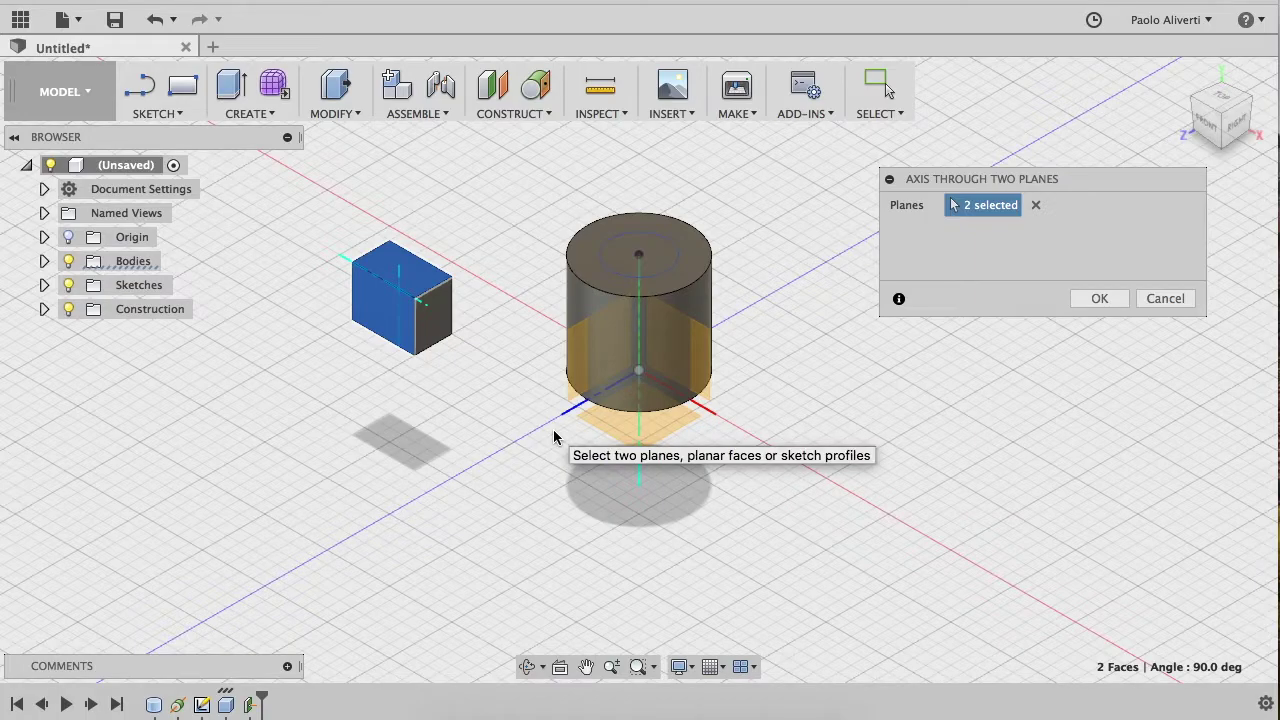
{"action": "left_click", "coordinate": [1104, 299]}
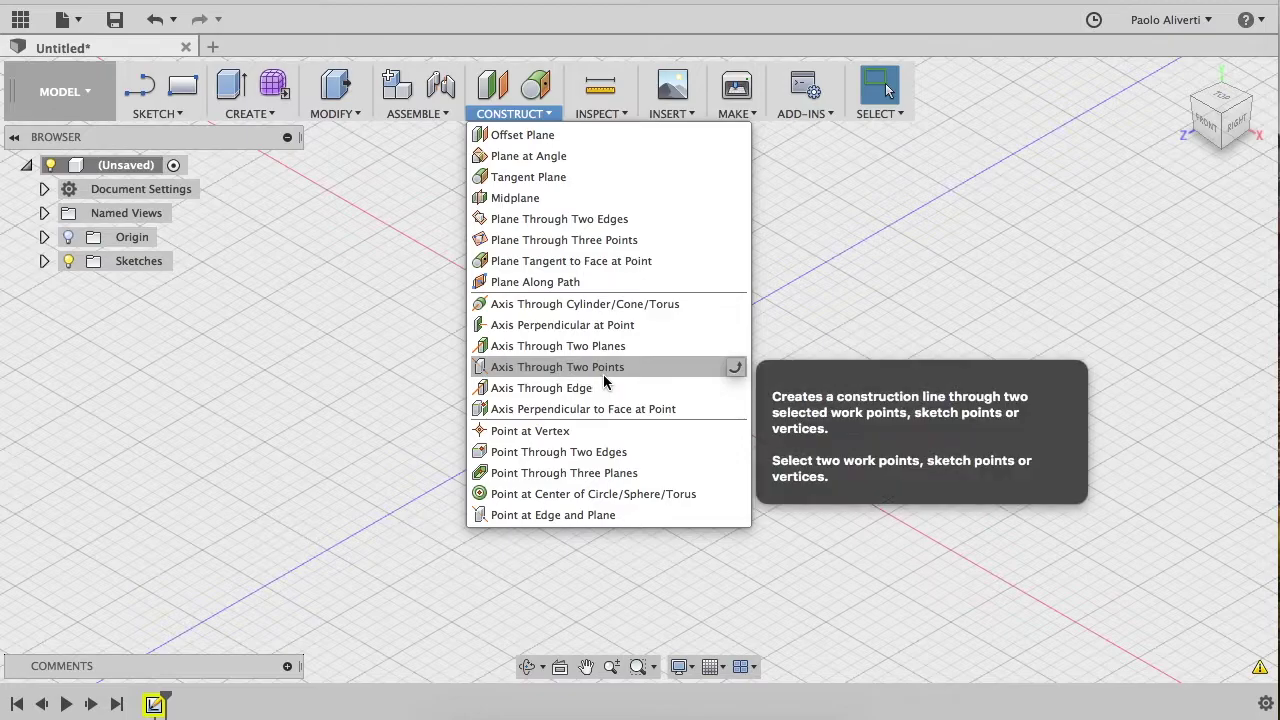
Create an 80 × 45 mm box on the ground plane starting near the origin
{"action": "left_click", "coordinate": [800, 300]}
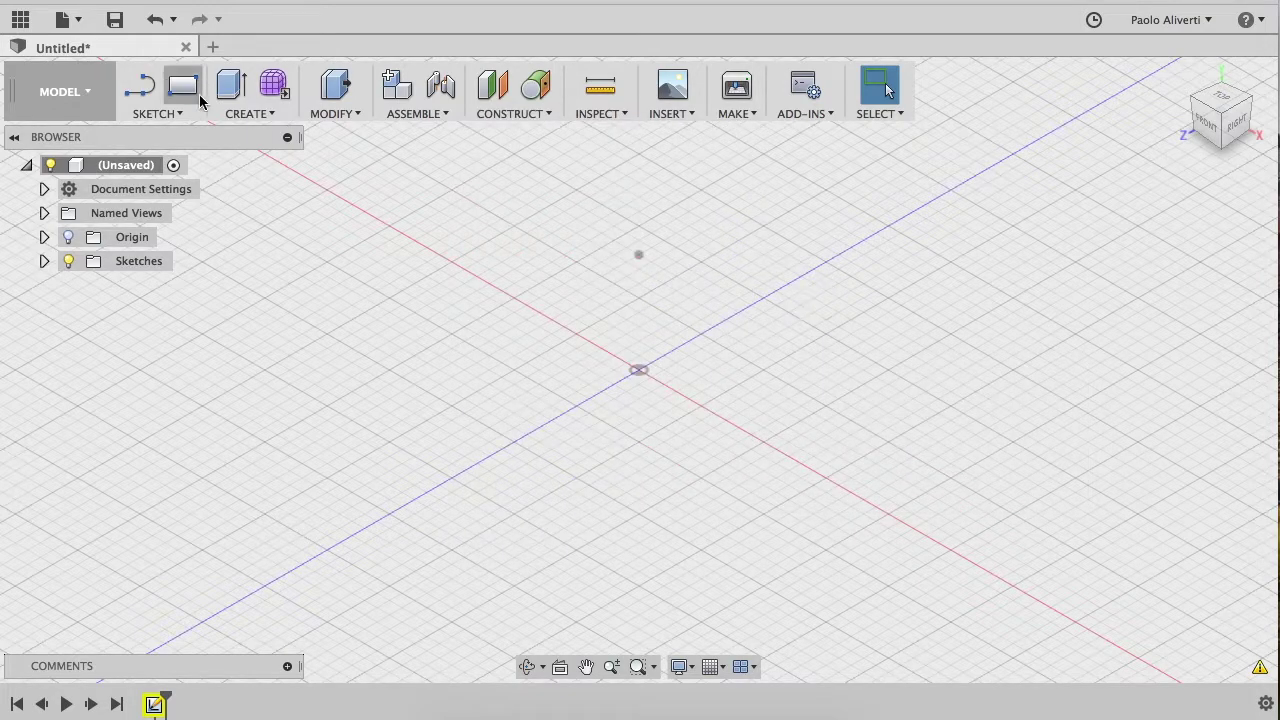
{"action": "left_click", "coordinate": [240, 116]}
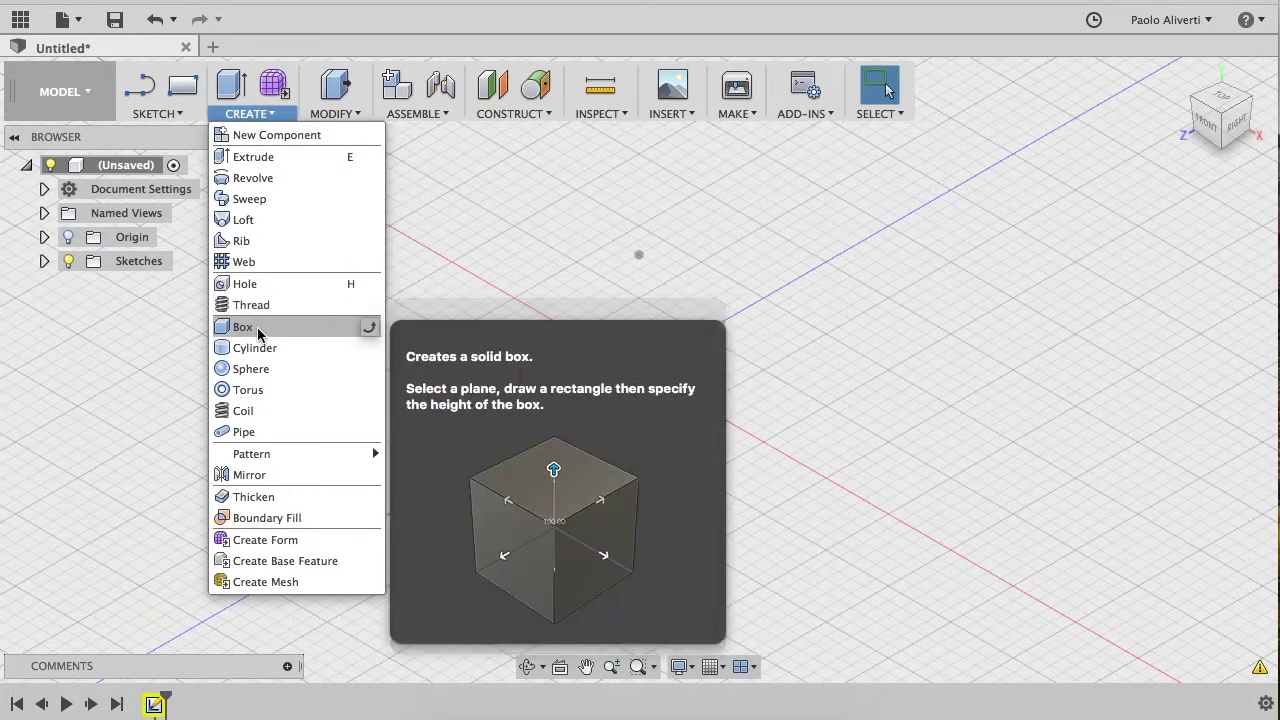
{"action": "left_click", "coordinate": [243, 326]}
{"action": "left_click", "coordinate": [640, 432]}
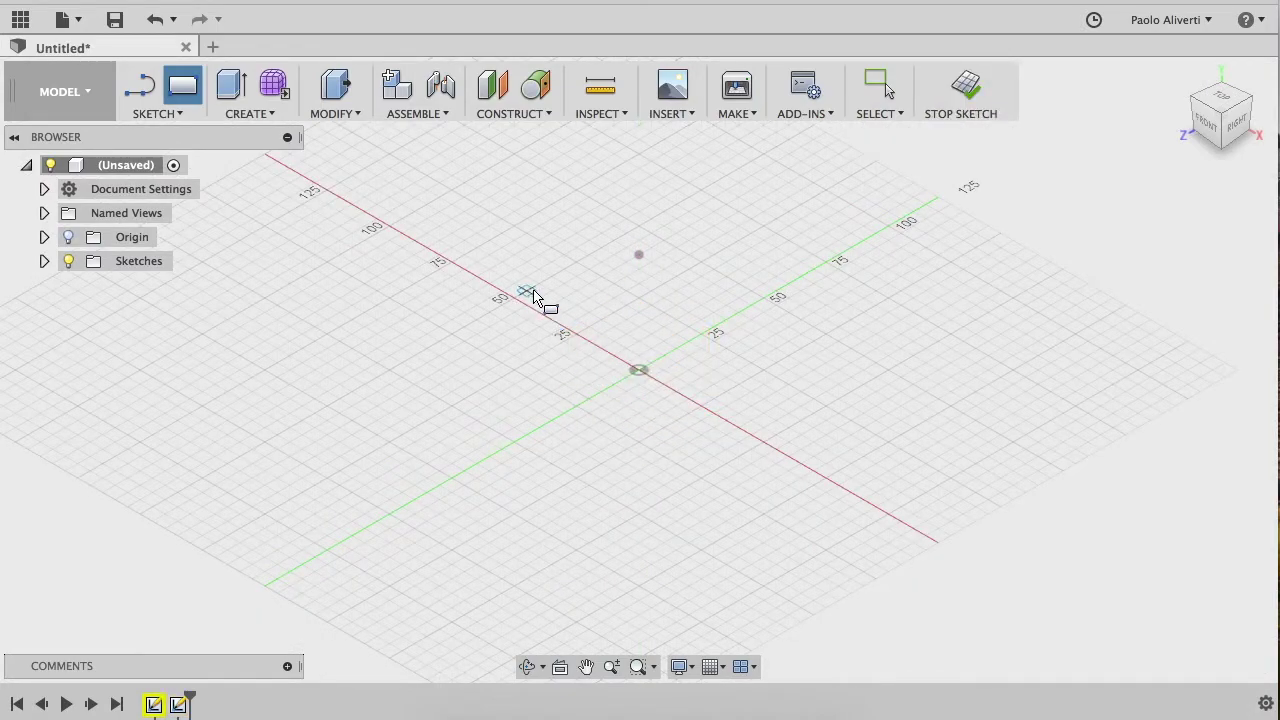
{"action": "left_click", "coordinate": [525, 290]}
{"action": "left_click", "coordinate": [612, 470]}
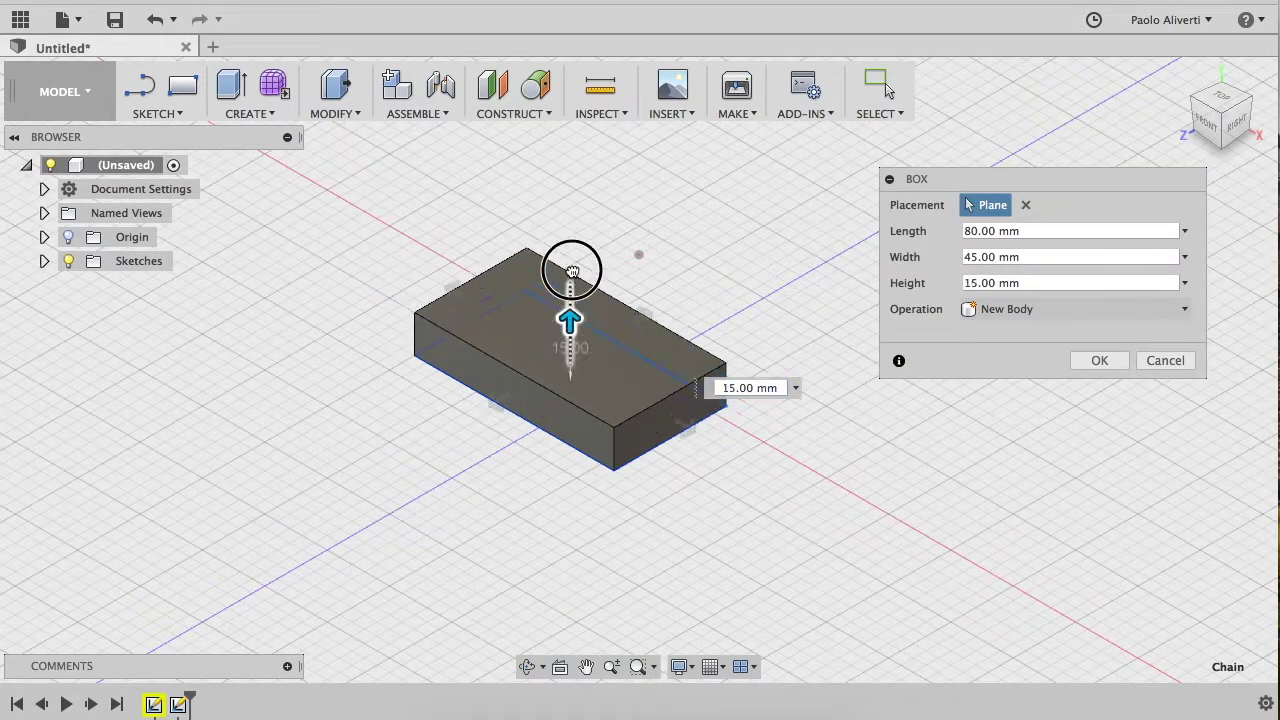
{"action": "left_click", "coordinate": [572, 268]}
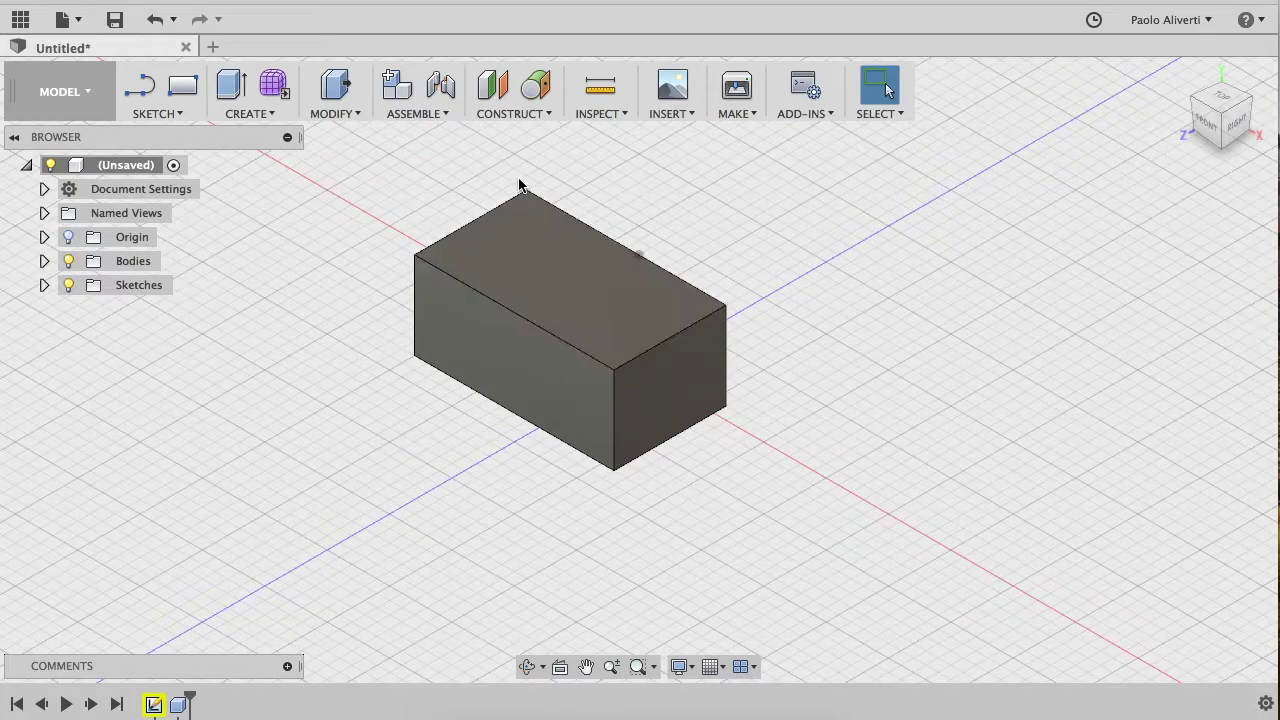
{"action": "left_click", "coordinate": [514, 113]}
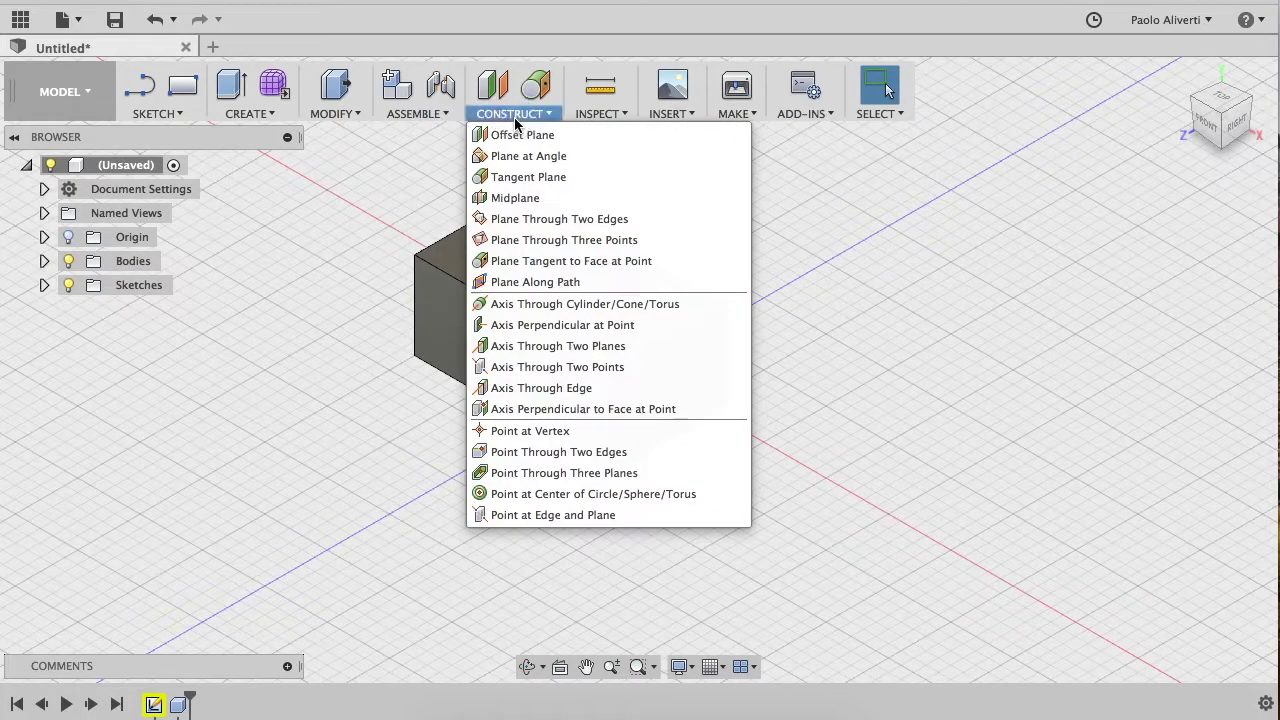
{"action": "left_click", "coordinate": [545, 367]}
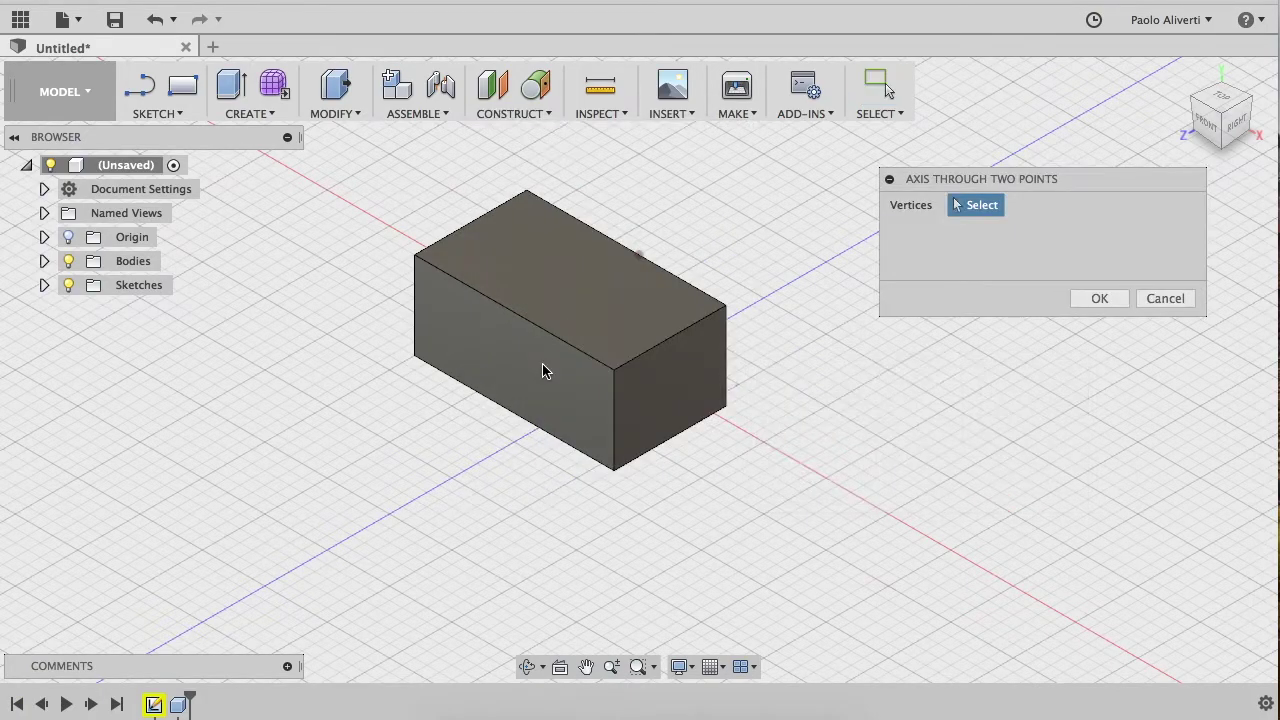
{"action": "left_click", "coordinate": [418, 265]}
{"action": "left_click", "coordinate": [726, 409]}
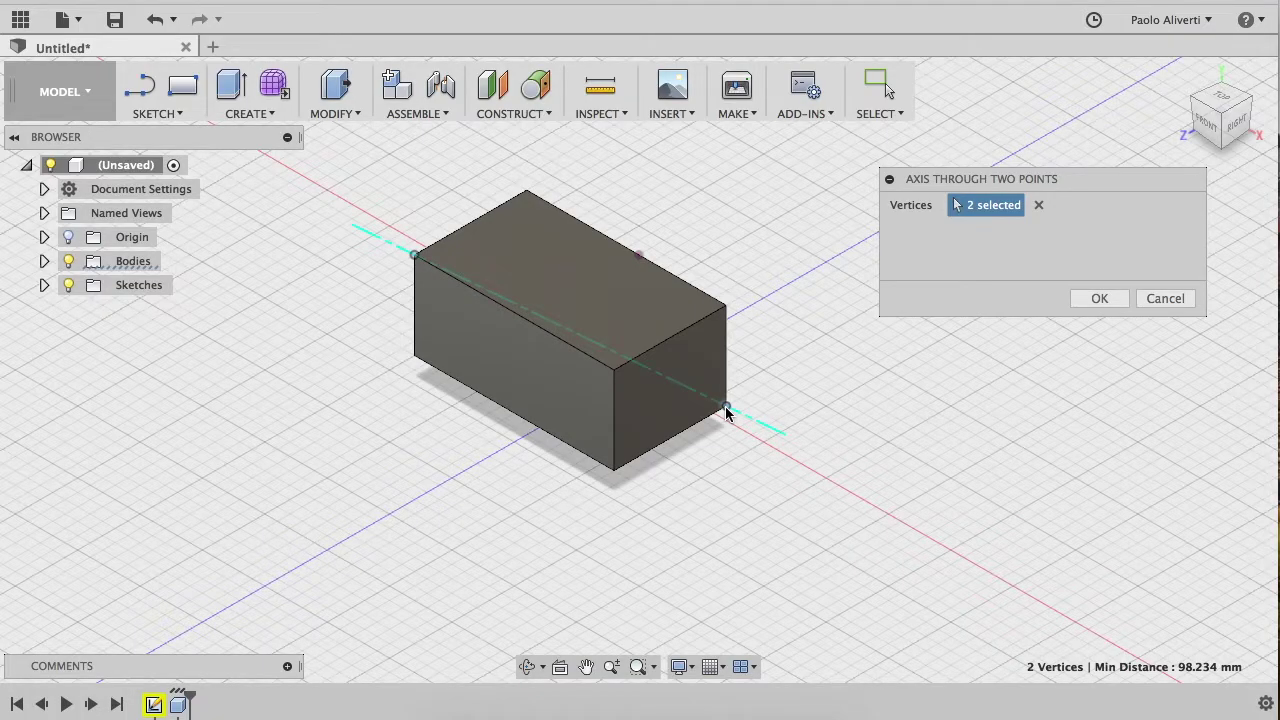
{"action": "left_click", "coordinate": [1157, 300]}
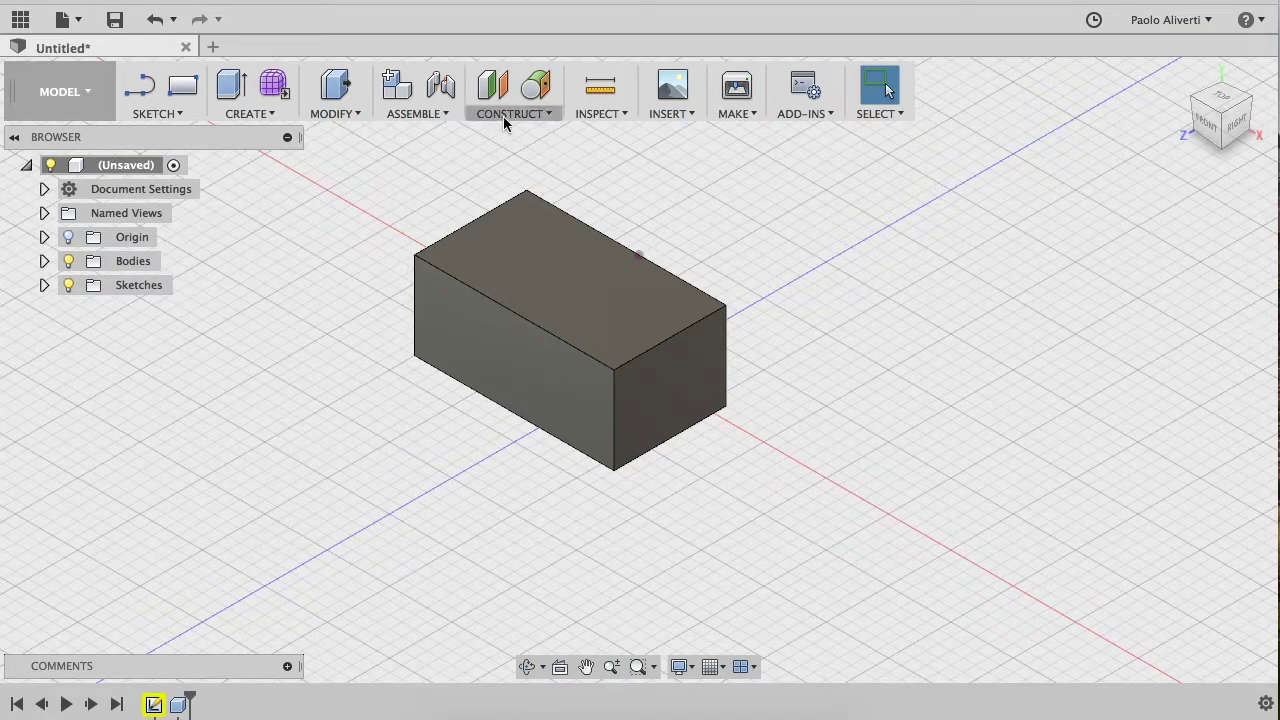
{"action": "left_click", "coordinate": [510, 116]}
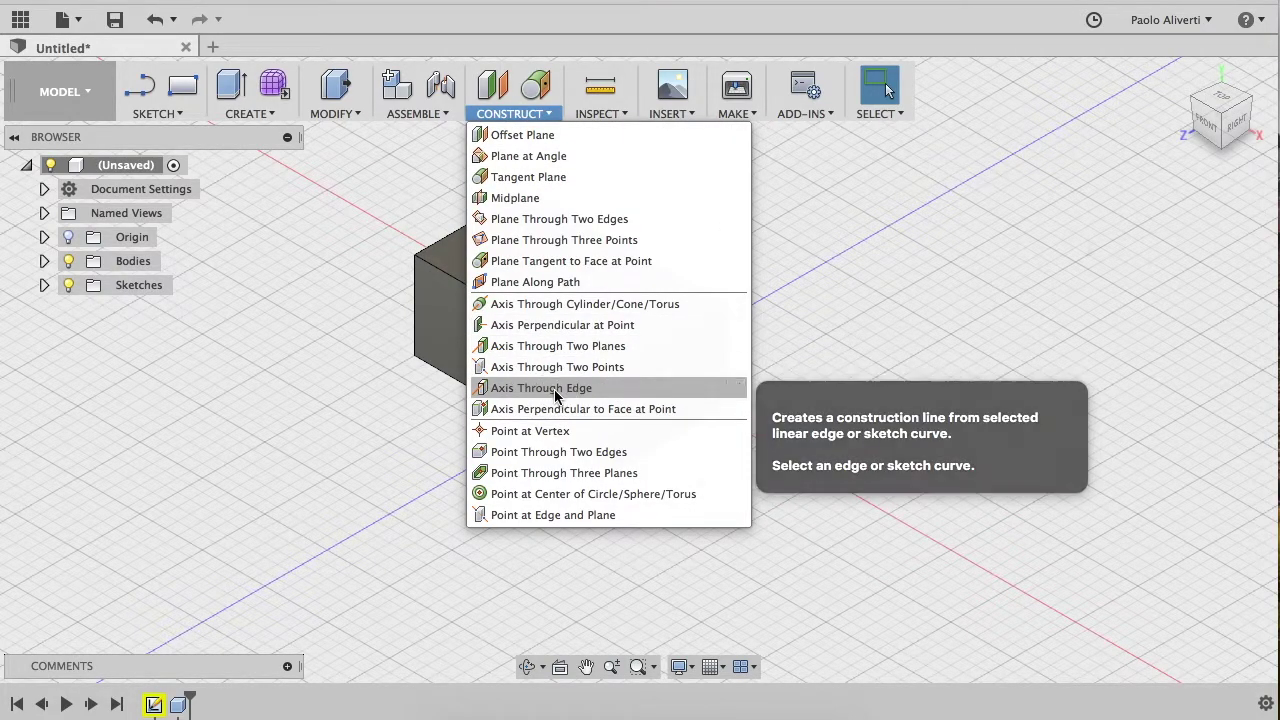
{"action": "left_click", "coordinate": [555, 394]}
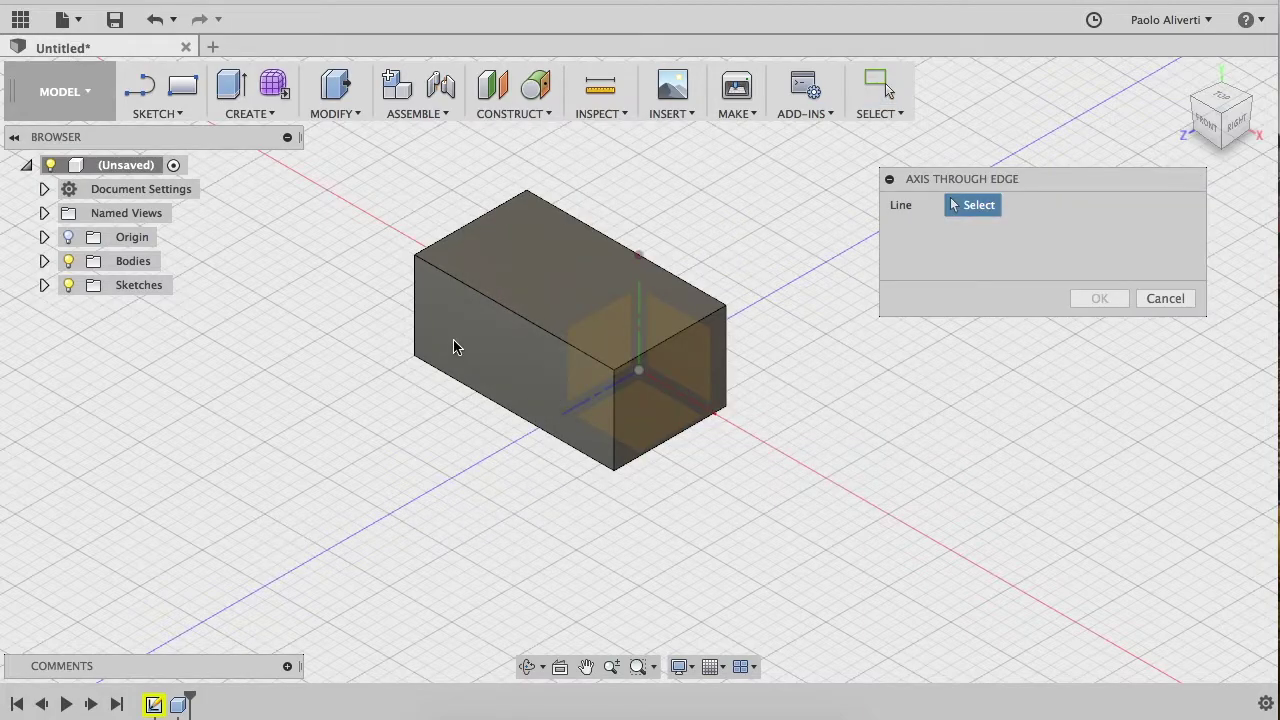
{"action": "left_click", "coordinate": [592, 358]}
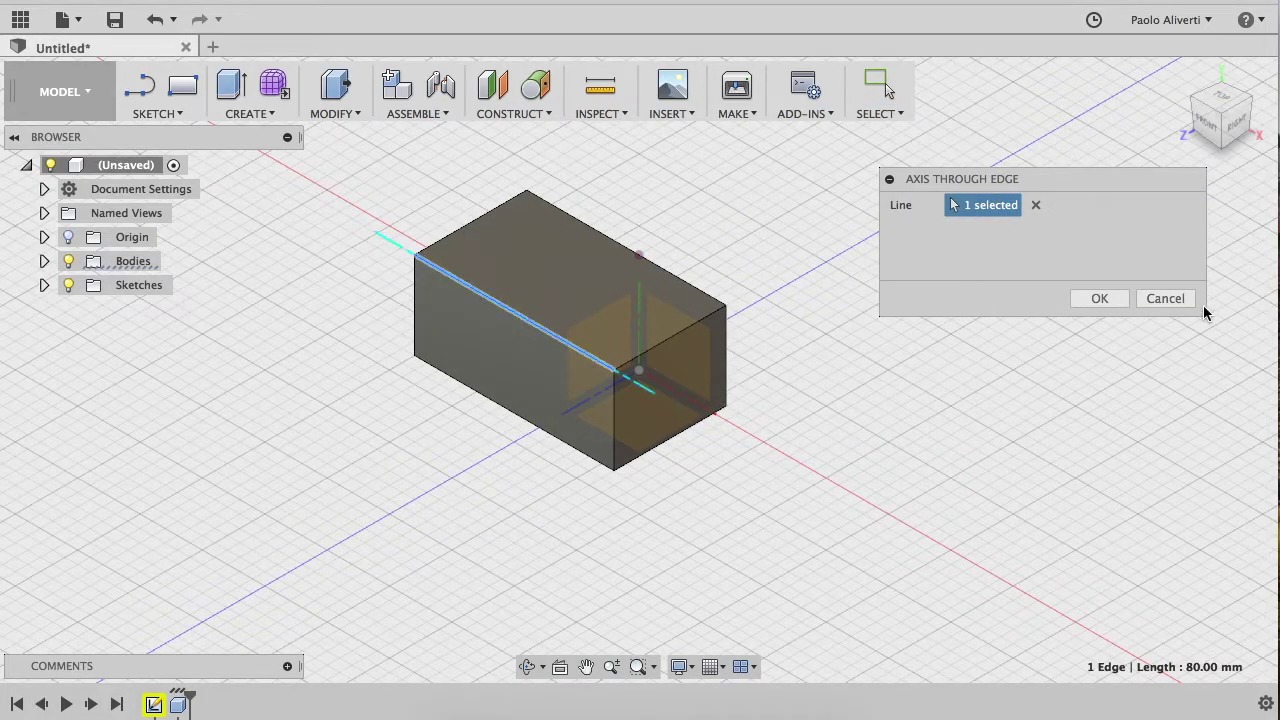
{"action": "left_click", "coordinate": [1168, 299]}
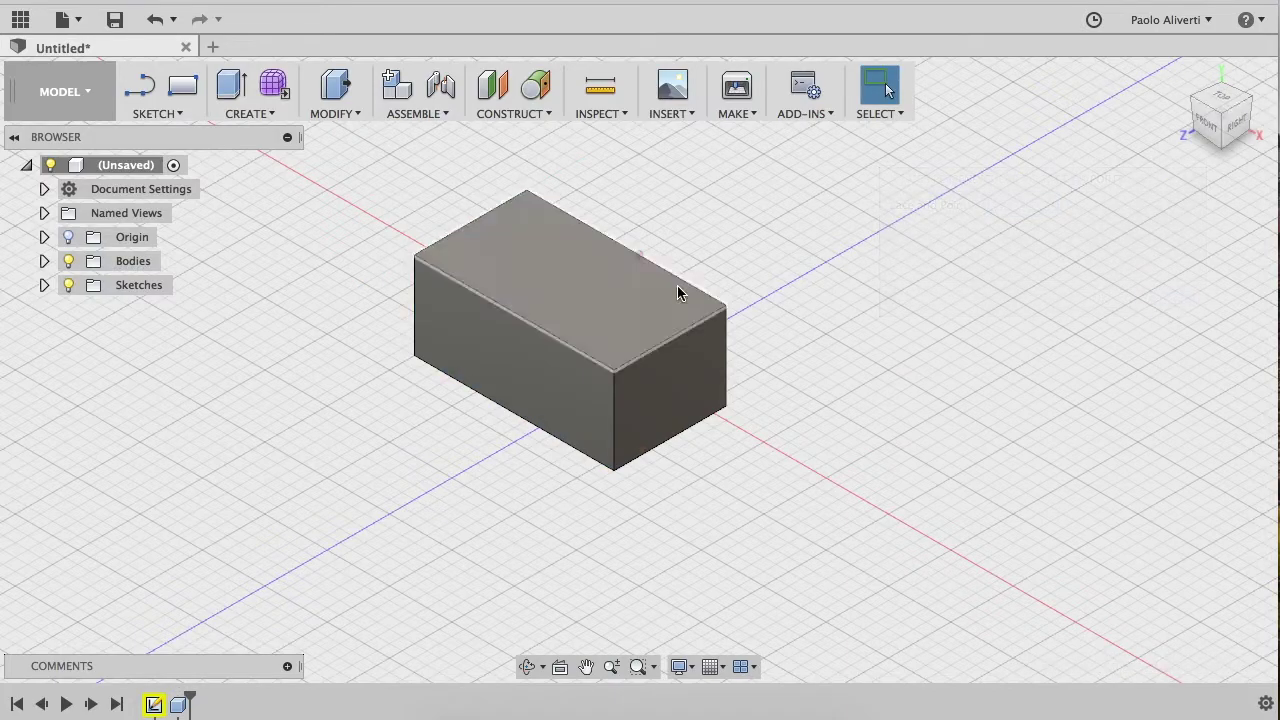
{"action": "left_click", "coordinate": [531, 113]}
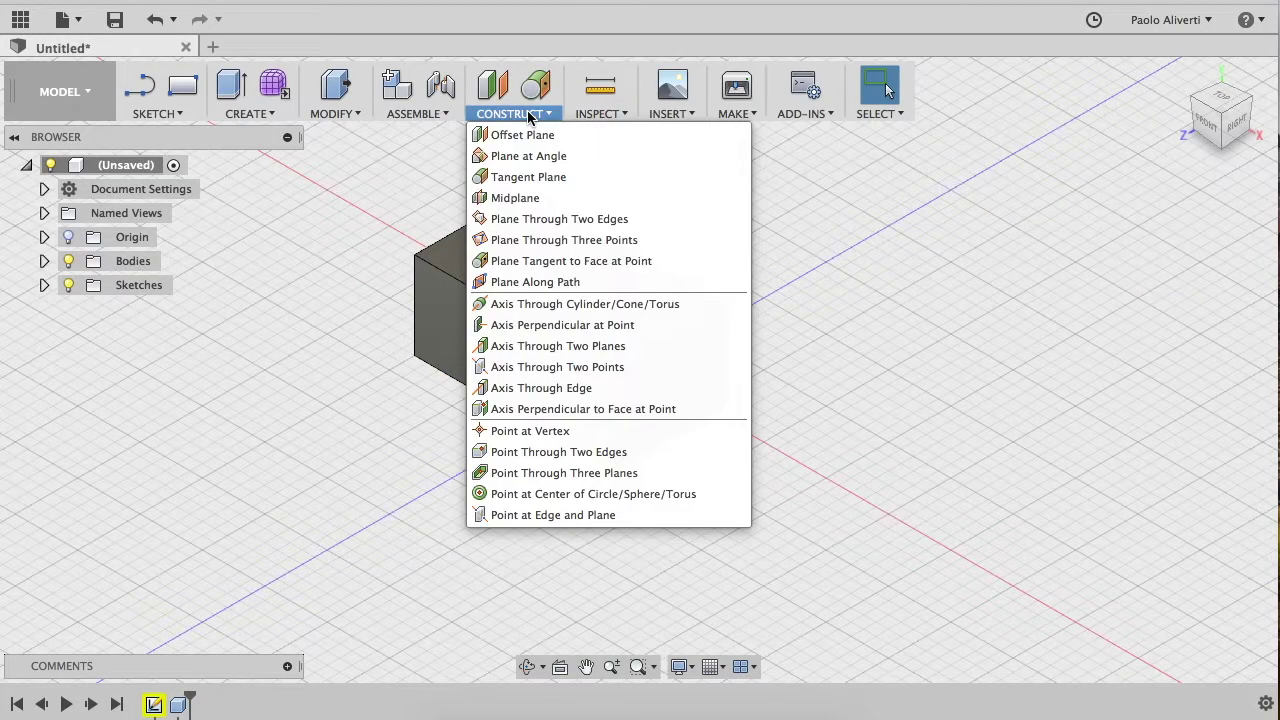
Try a perpendicular axis on the box's left face at its top corner, then cancel it
{"action": "left_click", "coordinate": [489, 410]}
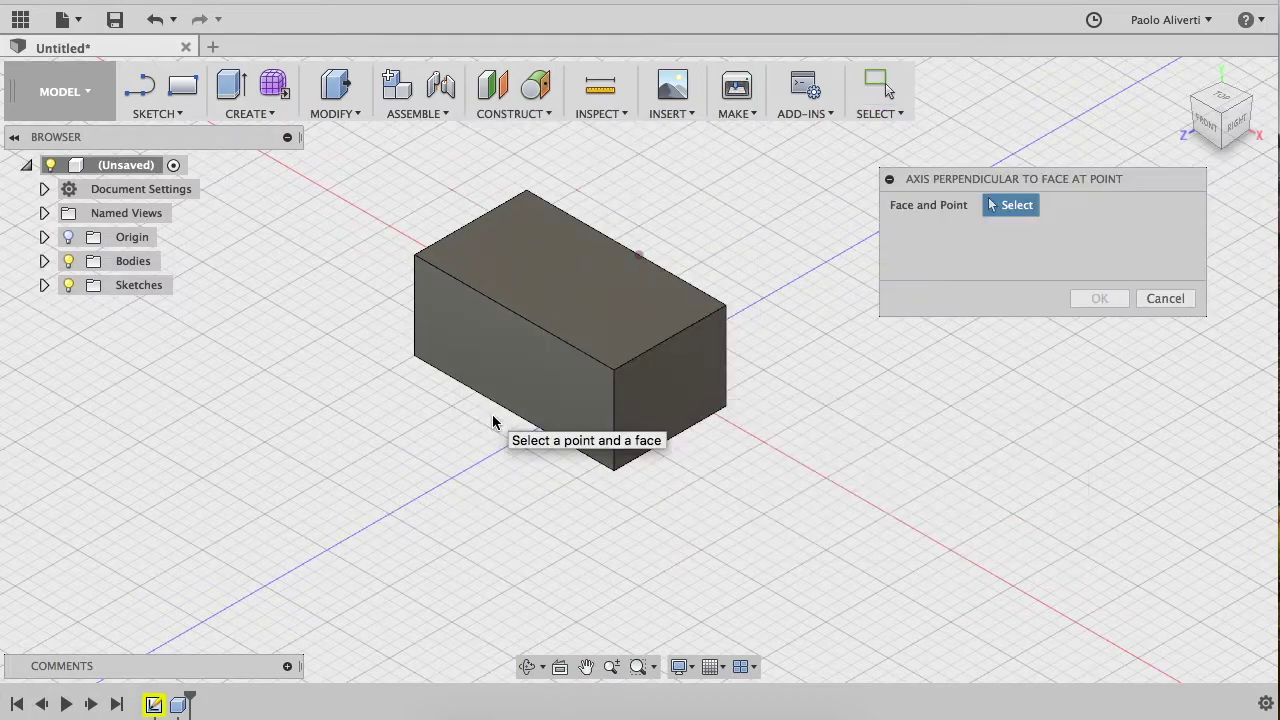
{"action": "left_click", "coordinate": [504, 347]}
{"action": "left_click", "coordinate": [541, 201]}
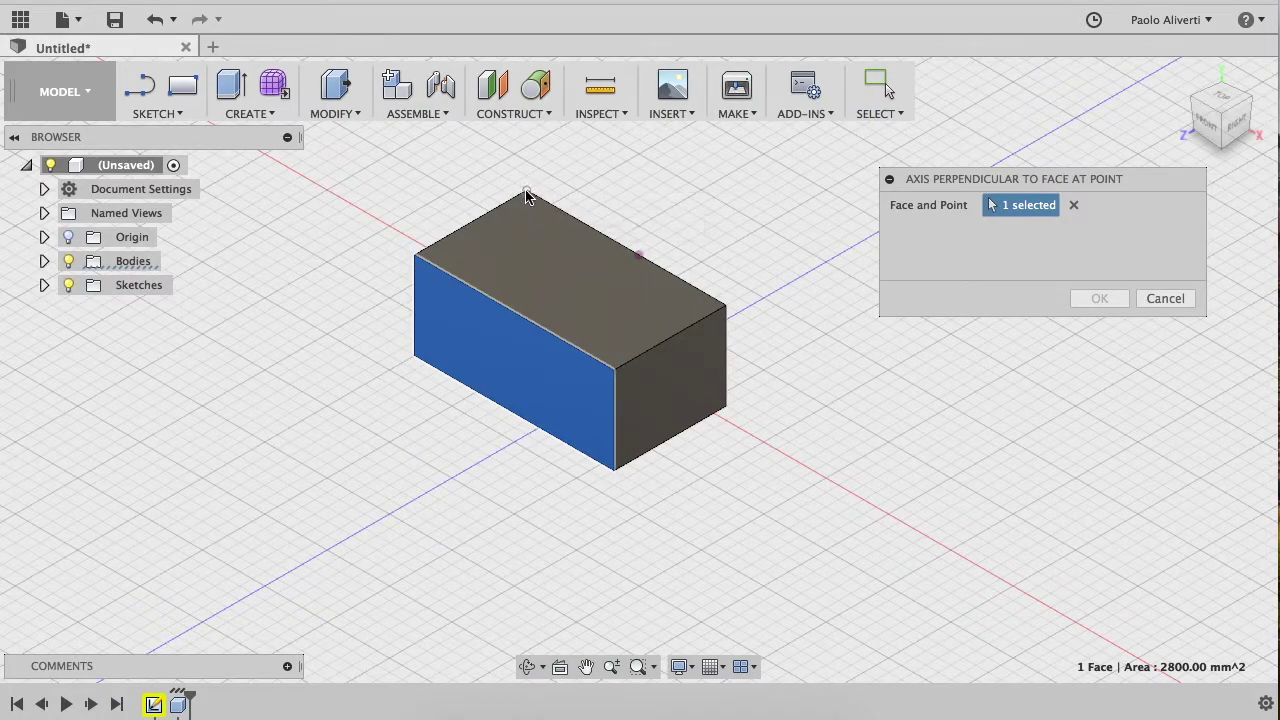
{"action": "left_click", "coordinate": [527, 192]}
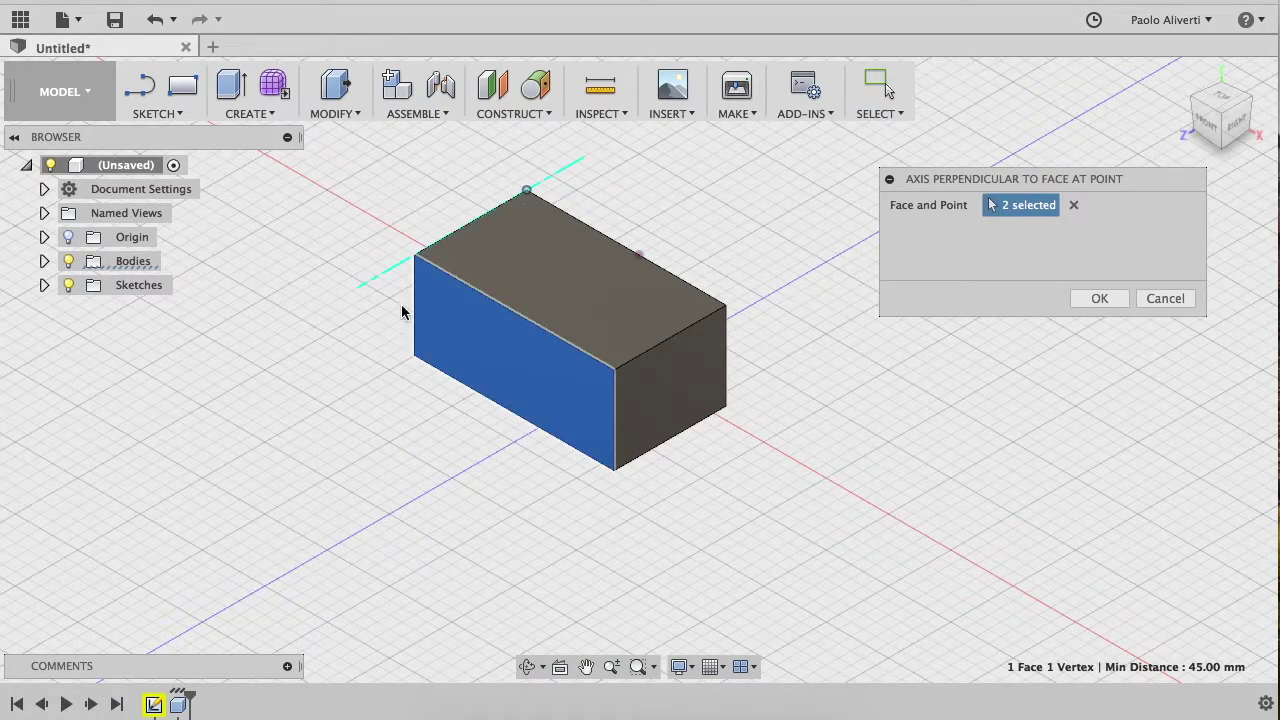
{"action": "left_click", "coordinate": [1164, 300]}
{"action": "left_click", "coordinate": [515, 113]}
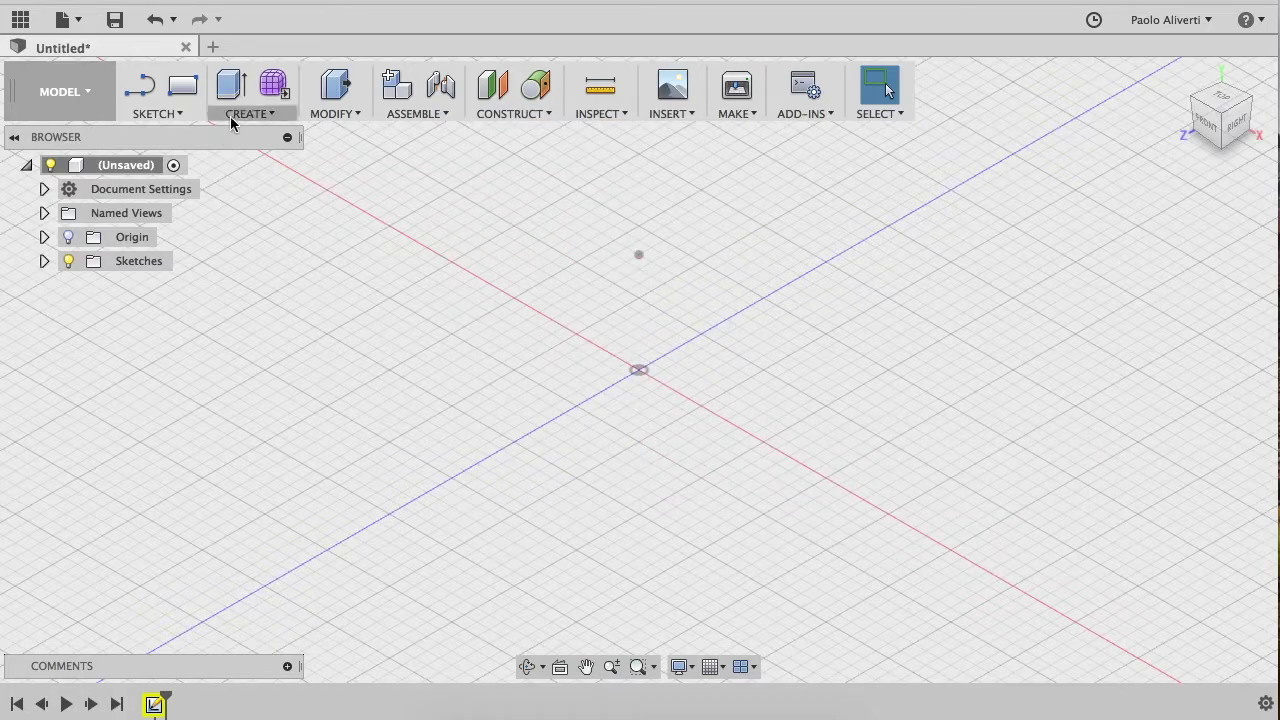
Create a 65 × 40 mm box, 20 mm tall, from the origin on the ground plane
{"action": "left_click", "coordinate": [232, 113]}
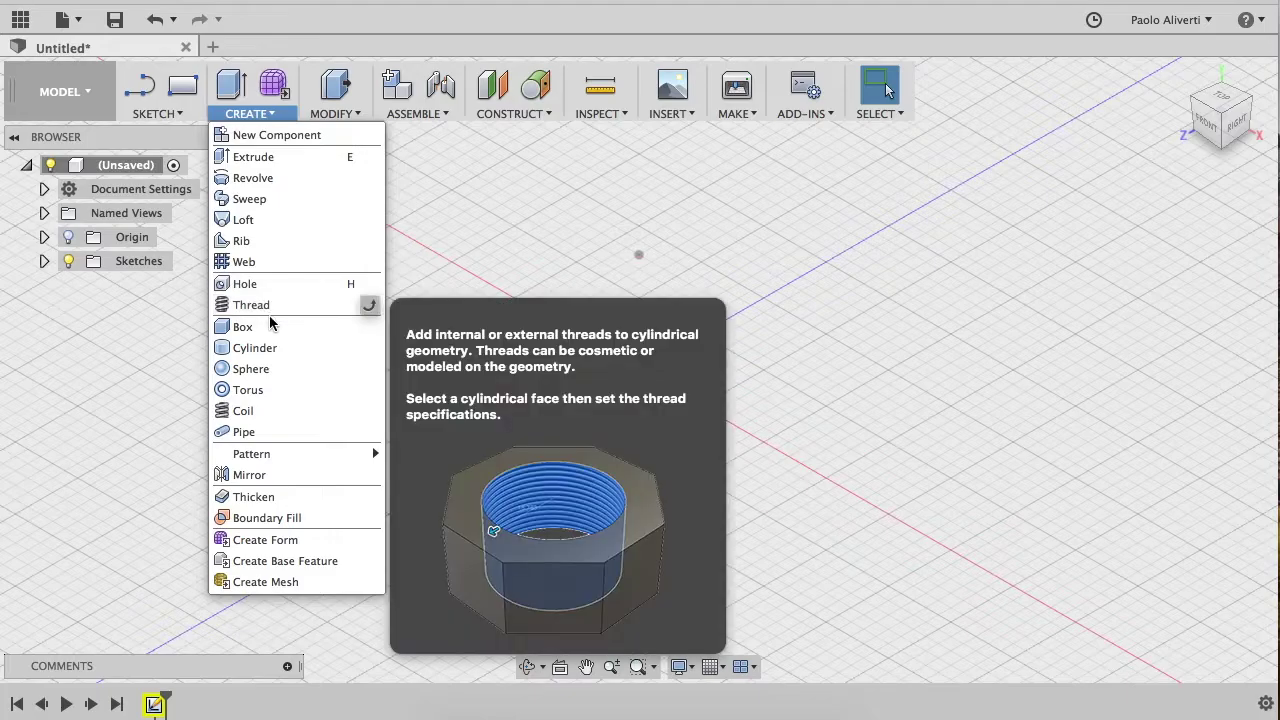
{"action": "left_click", "coordinate": [272, 328]}
{"action": "left_click", "coordinate": [648, 440]}
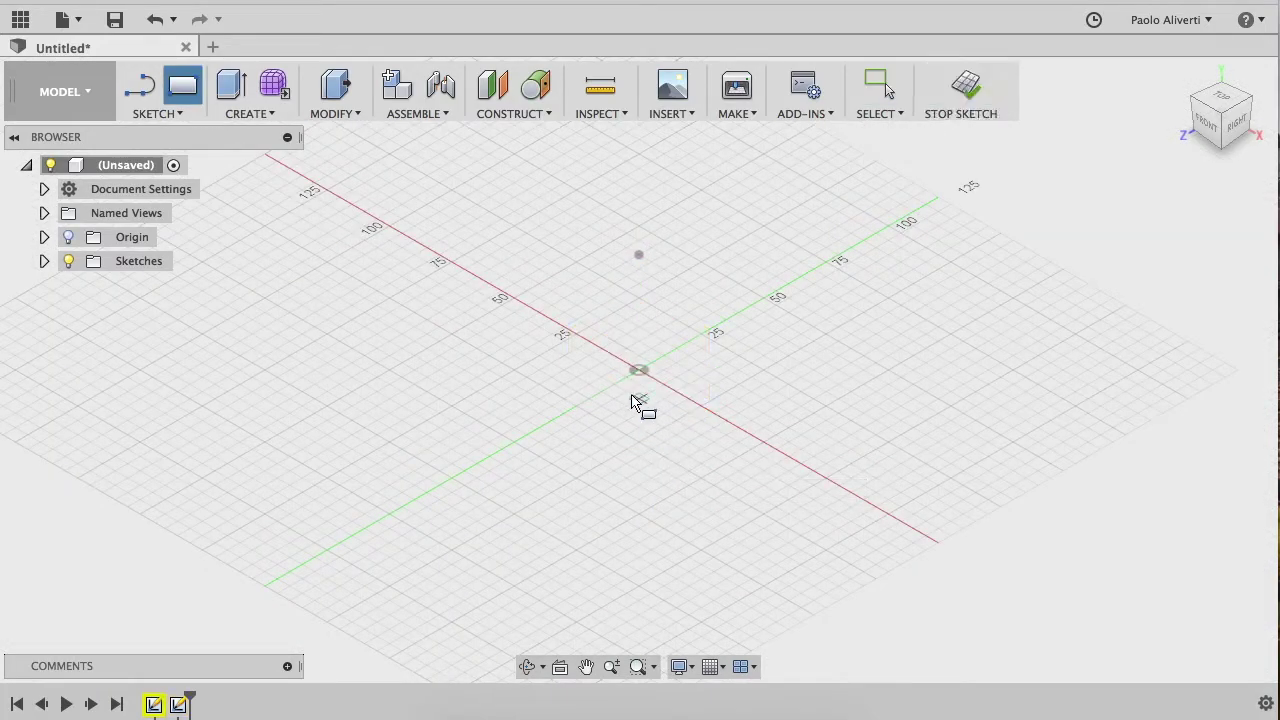
{"action": "left_click", "coordinate": [637, 374]}
{"action": "left_click", "coordinate": [703, 518]}
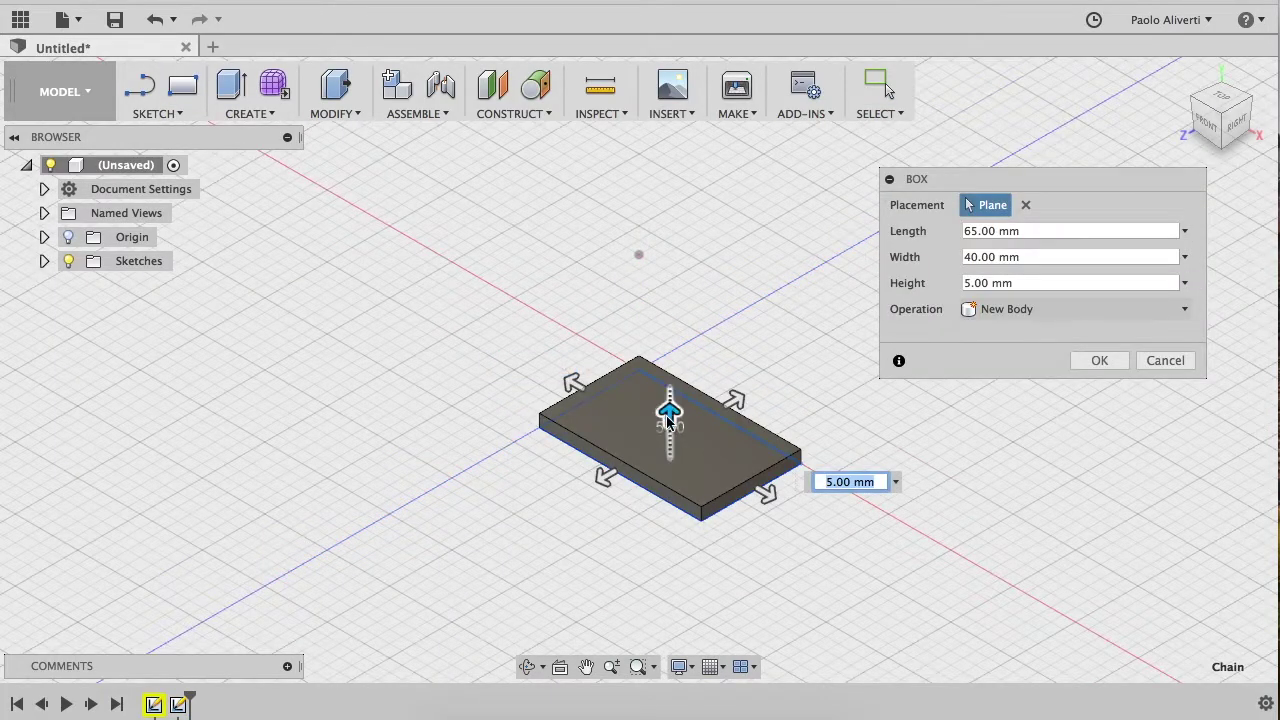
{"action": "left_click_drag", "start_coordinate": [669, 415], "coordinate": [668, 372]}
{"action": "key", "text": "Return"}
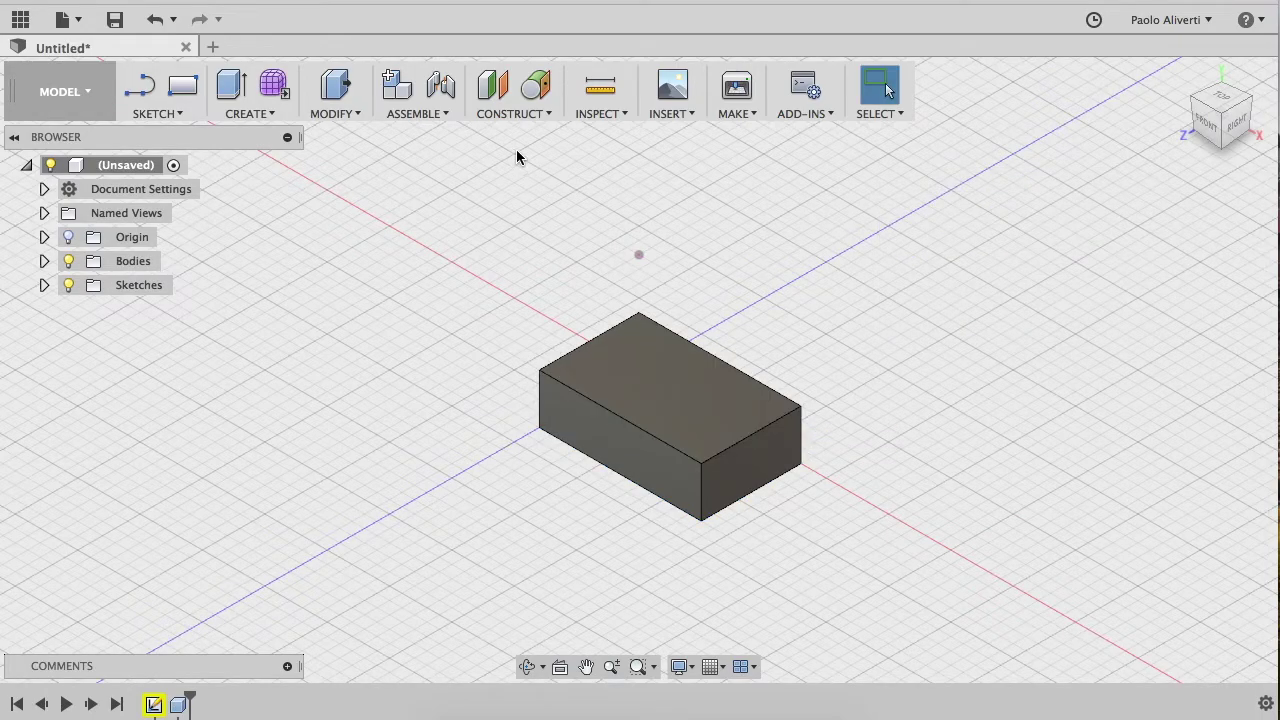
Add a construction point at the box's front bottom corner vertex
{"action": "left_click", "coordinate": [514, 114]}
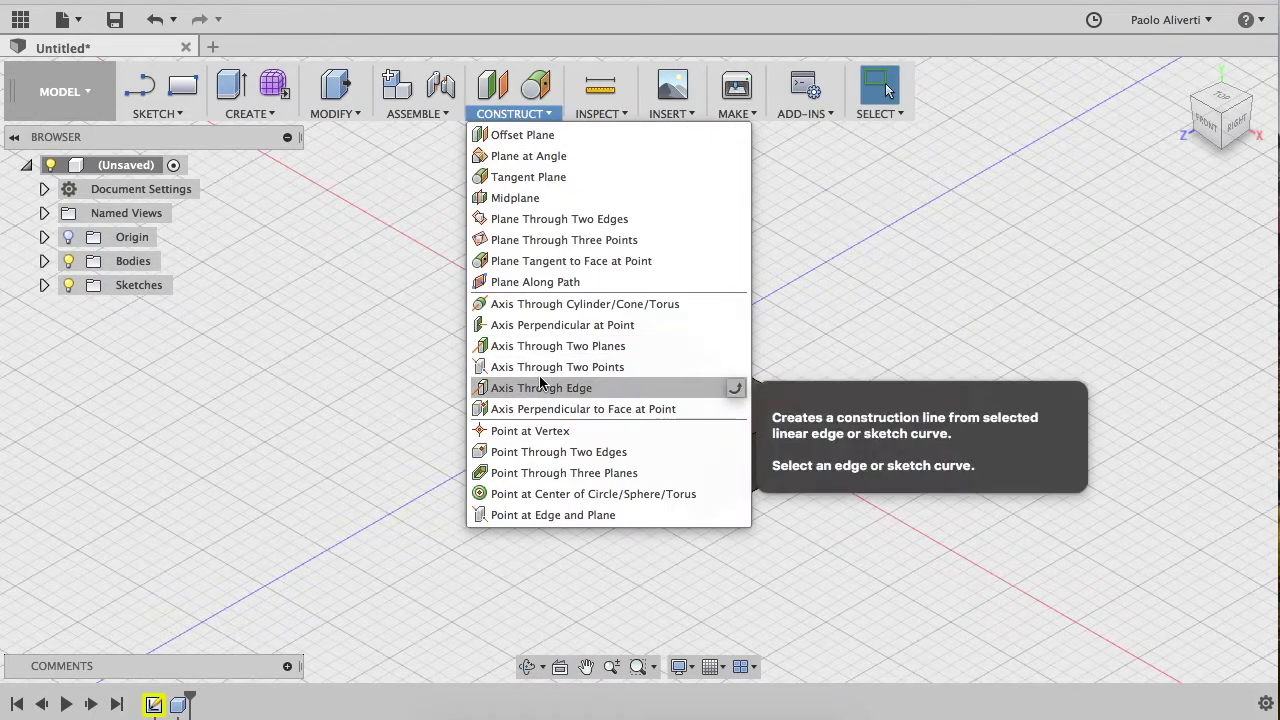
{"action": "left_click", "coordinate": [540, 432]}
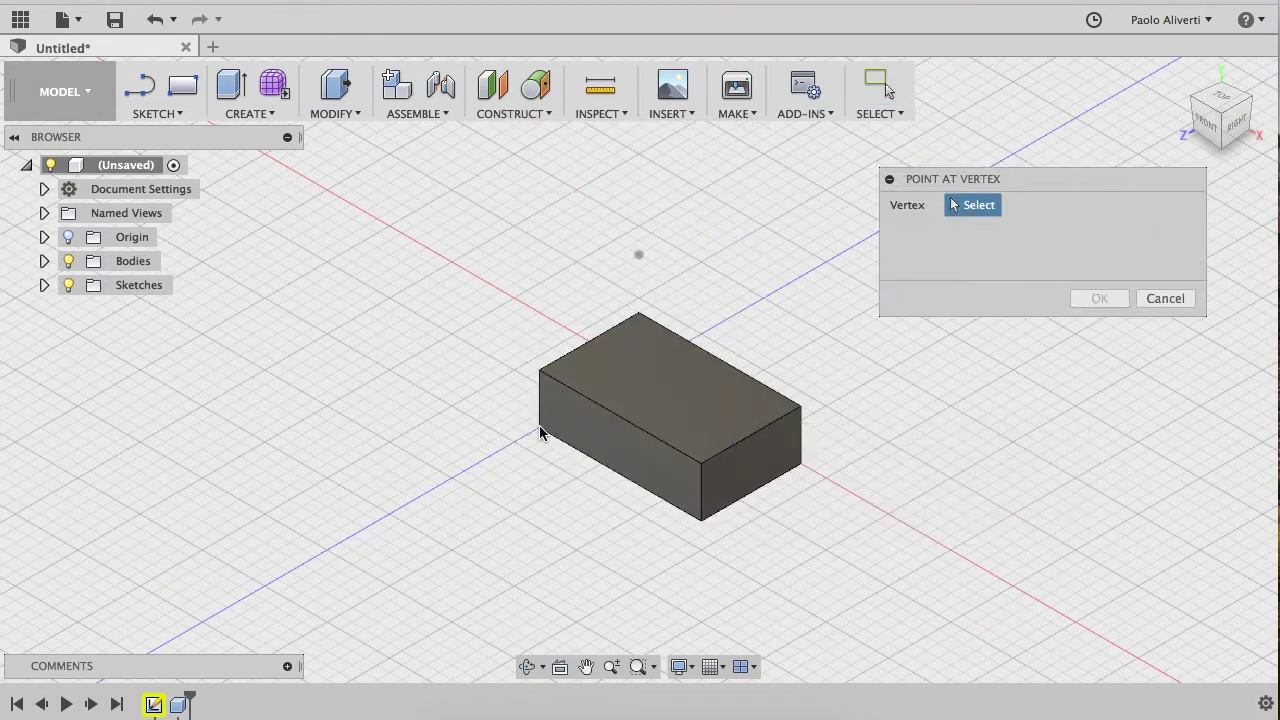
{"action": "left_click", "coordinate": [702, 465]}
{"action": "left_click", "coordinate": [1100, 299]}
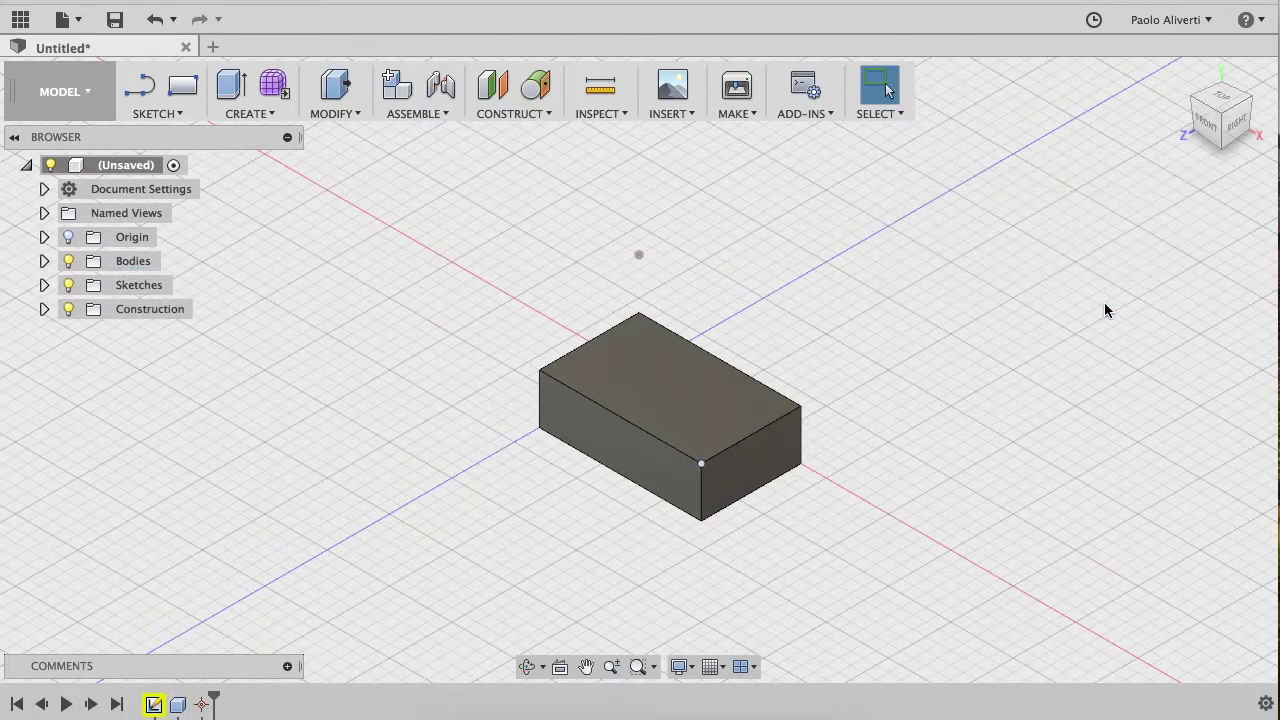
Add a construction point where two box edges meet at a corner
{"action": "left_click", "coordinate": [490, 114]}
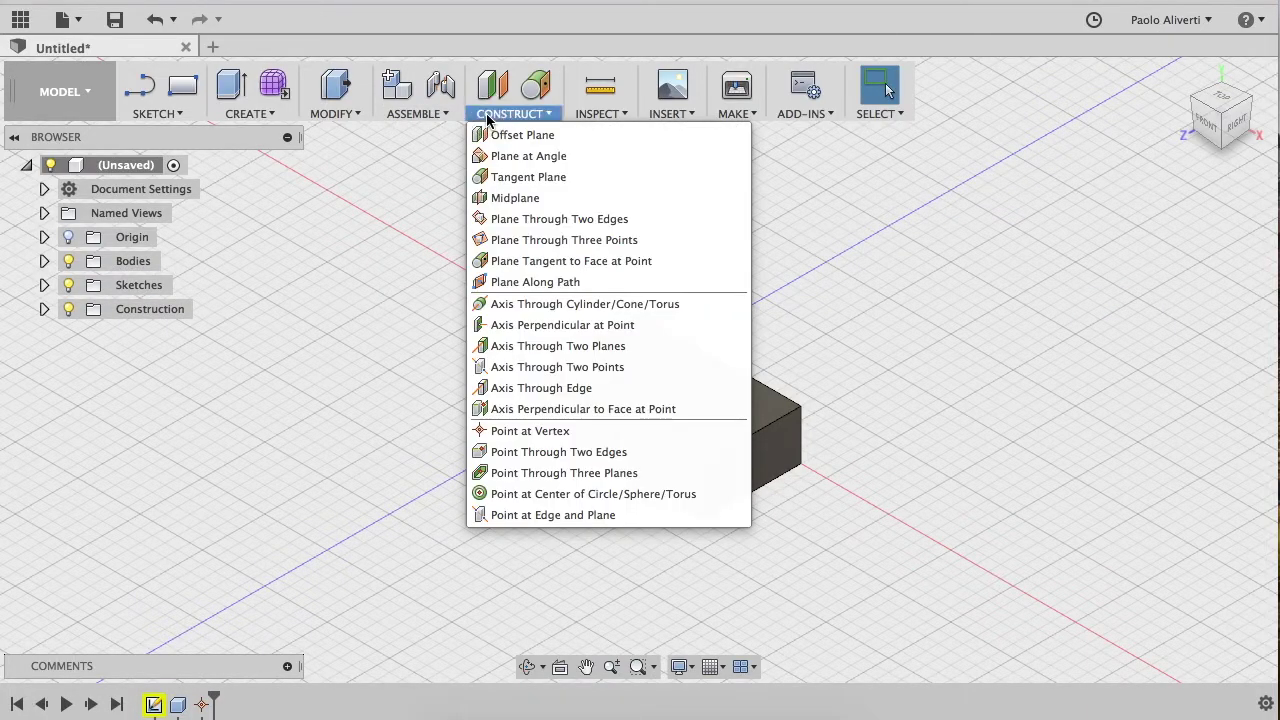
{"action": "left_click", "coordinate": [568, 452]}
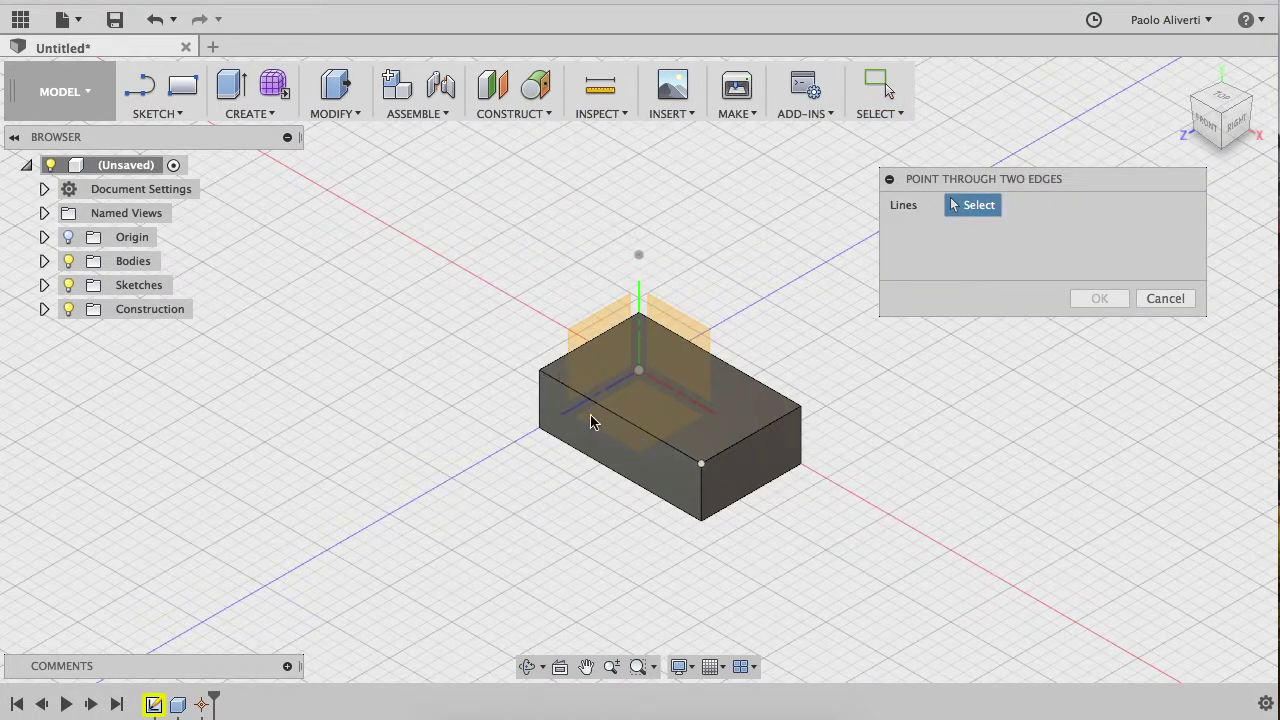
{"action": "left_click", "coordinate": [614, 412]}
{"action": "left_click", "coordinate": [585, 346]}
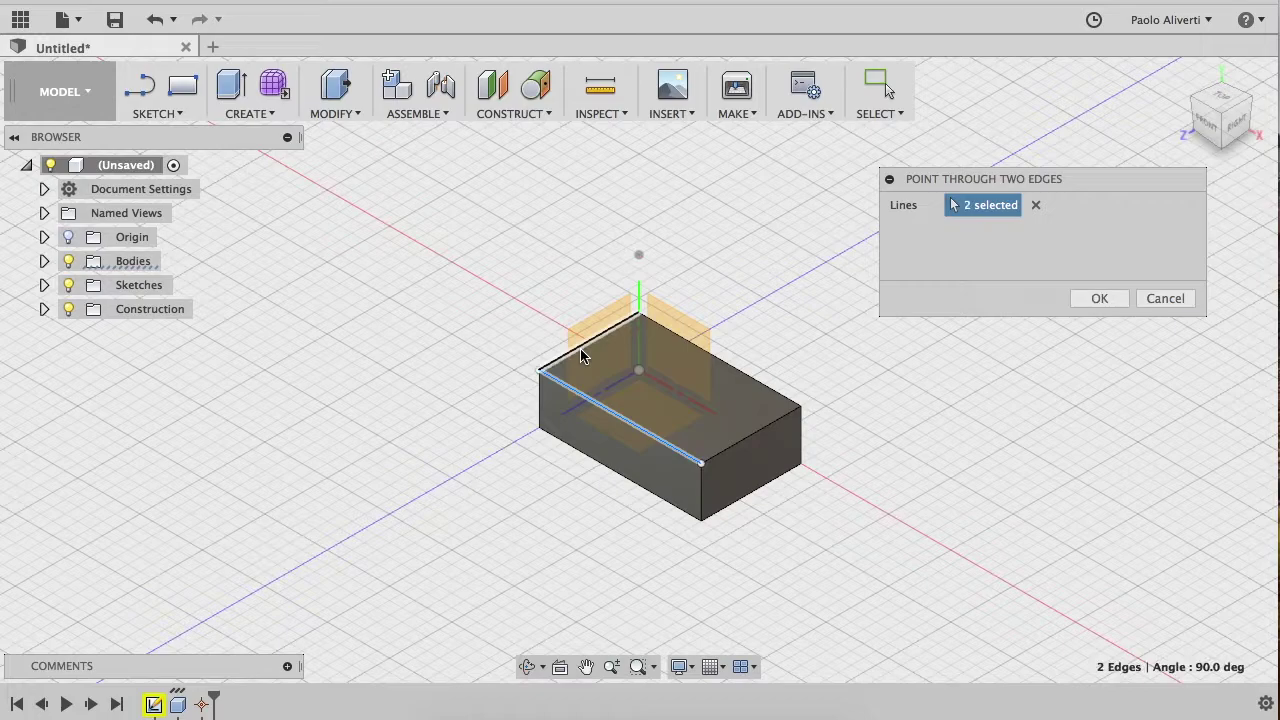
{"action": "left_click", "coordinate": [1098, 300]}
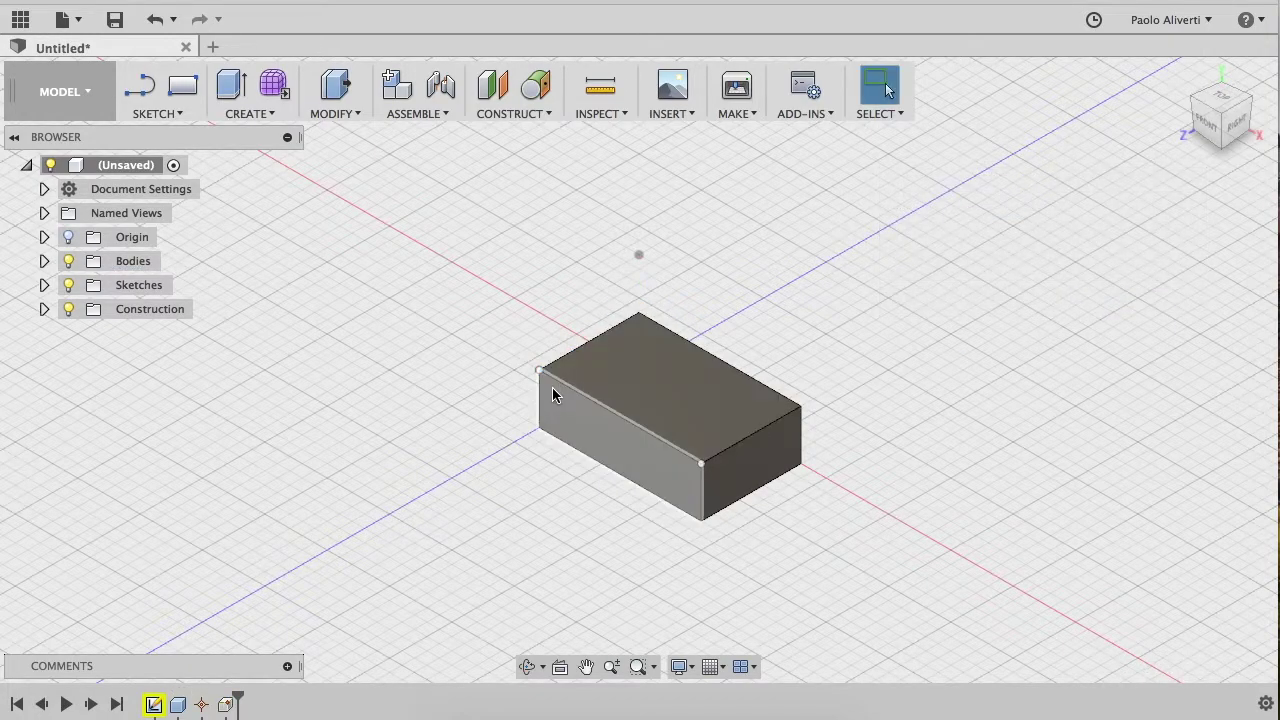
{"action": "left_click", "coordinate": [511, 115]}
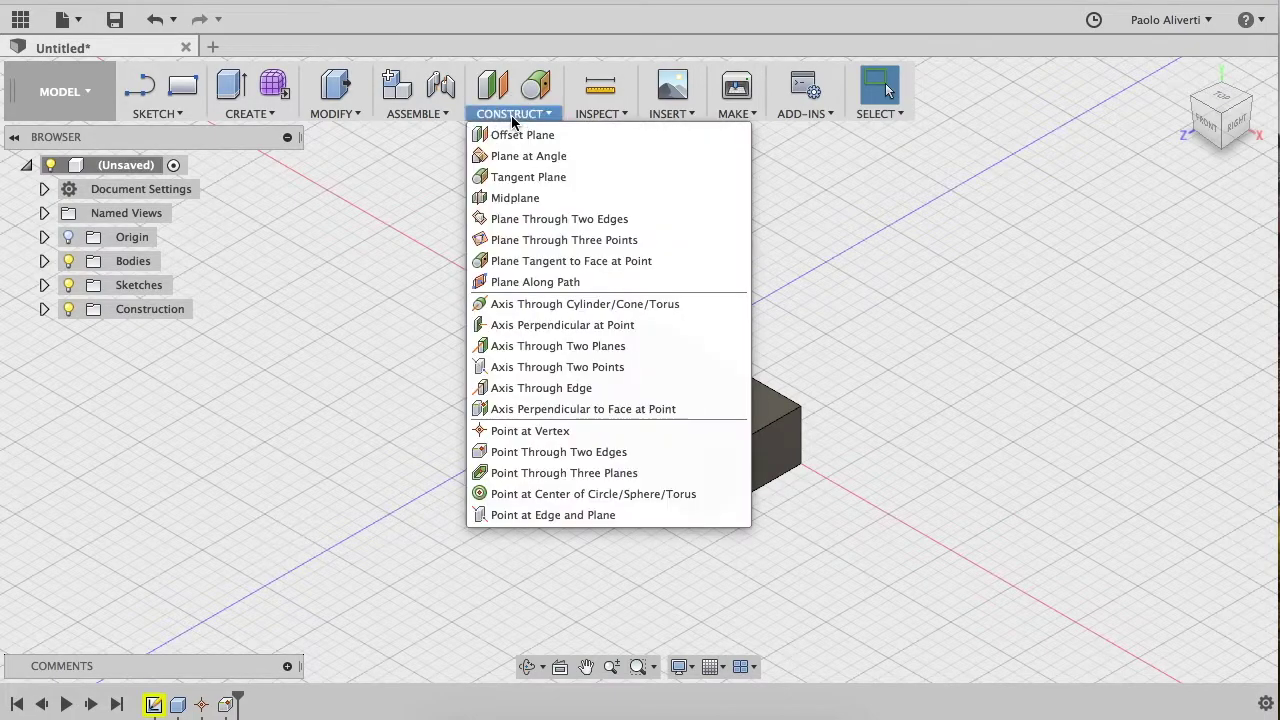
Place a construction point where the box's top, right and front faces intersect
{"action": "left_click", "coordinate": [590, 474]}
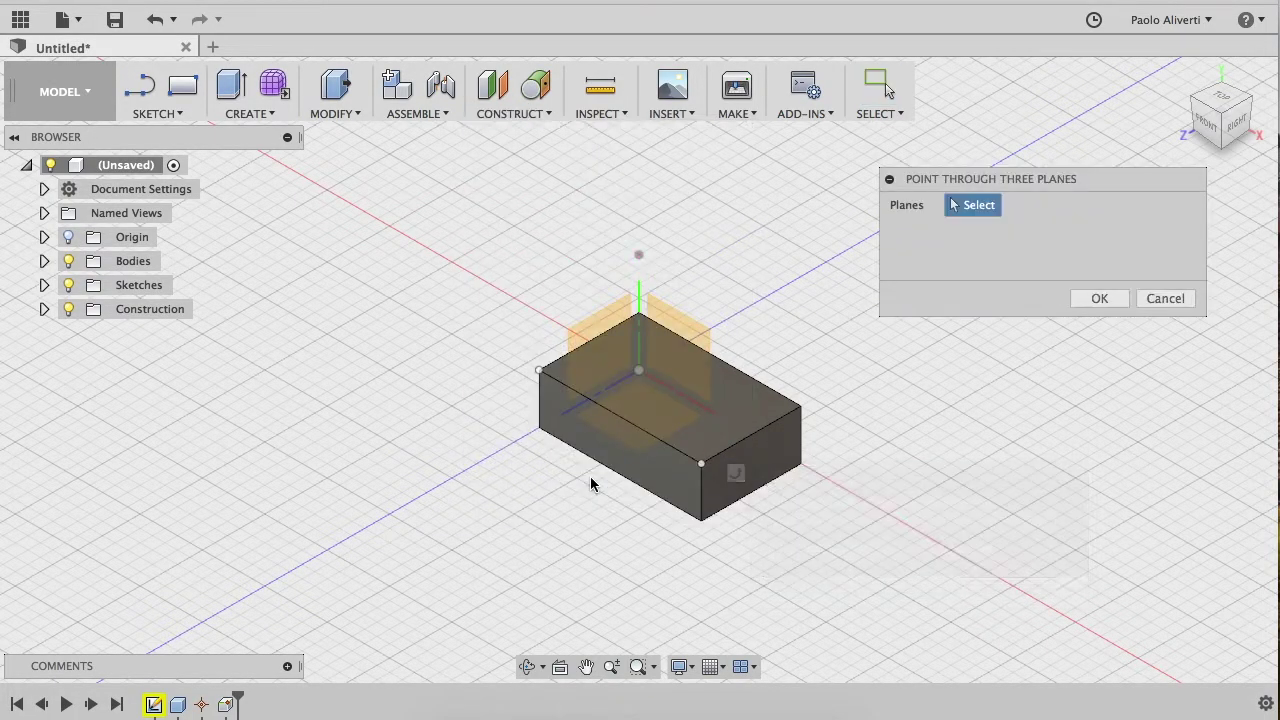
{"action": "left_click", "coordinate": [728, 403]}
{"action": "left_click", "coordinate": [763, 451]}
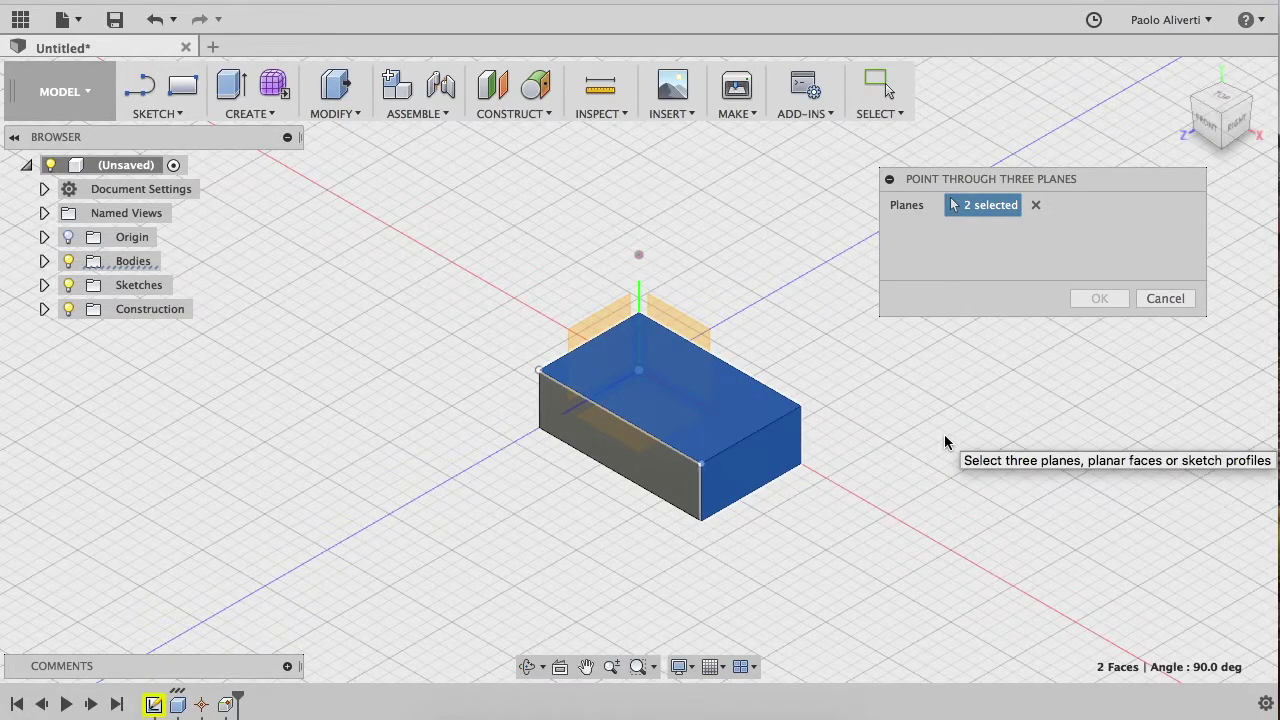
{"action": "middle_click_drag", "start_coordinate": [943, 436], "coordinate": [729, 461], "text": "shift"}
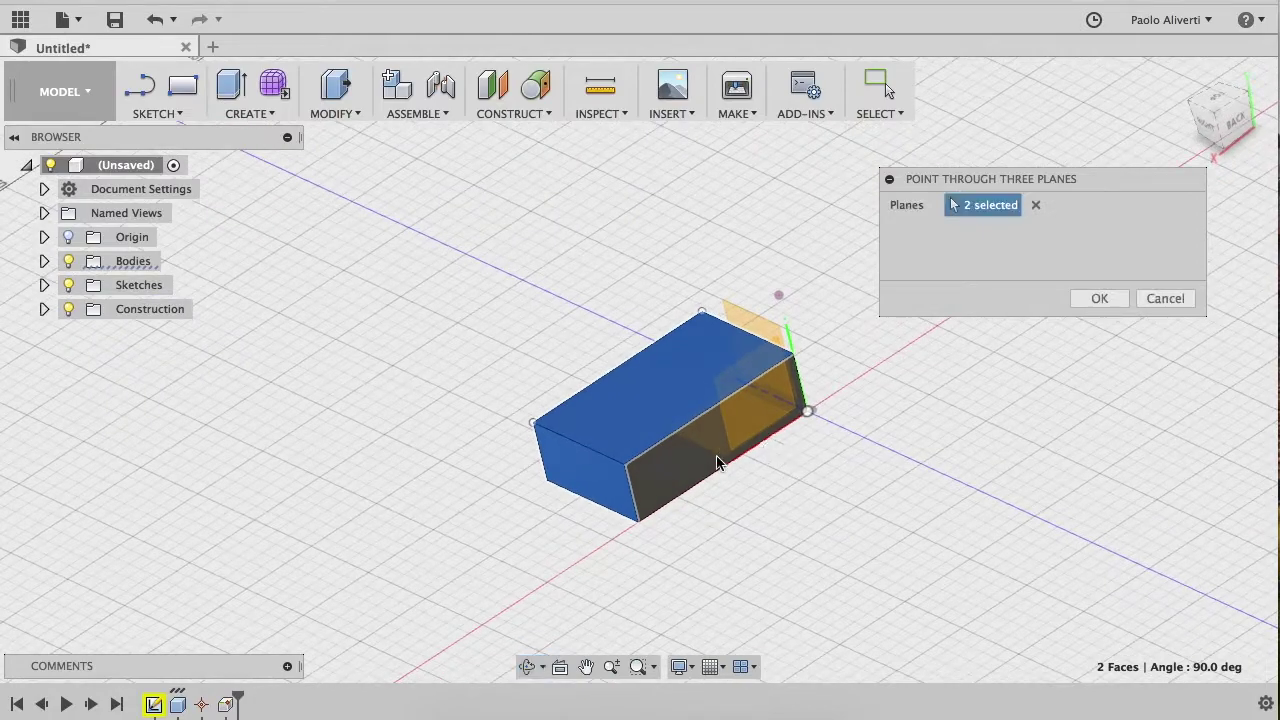
{"action": "left_click", "coordinate": [671, 486]}
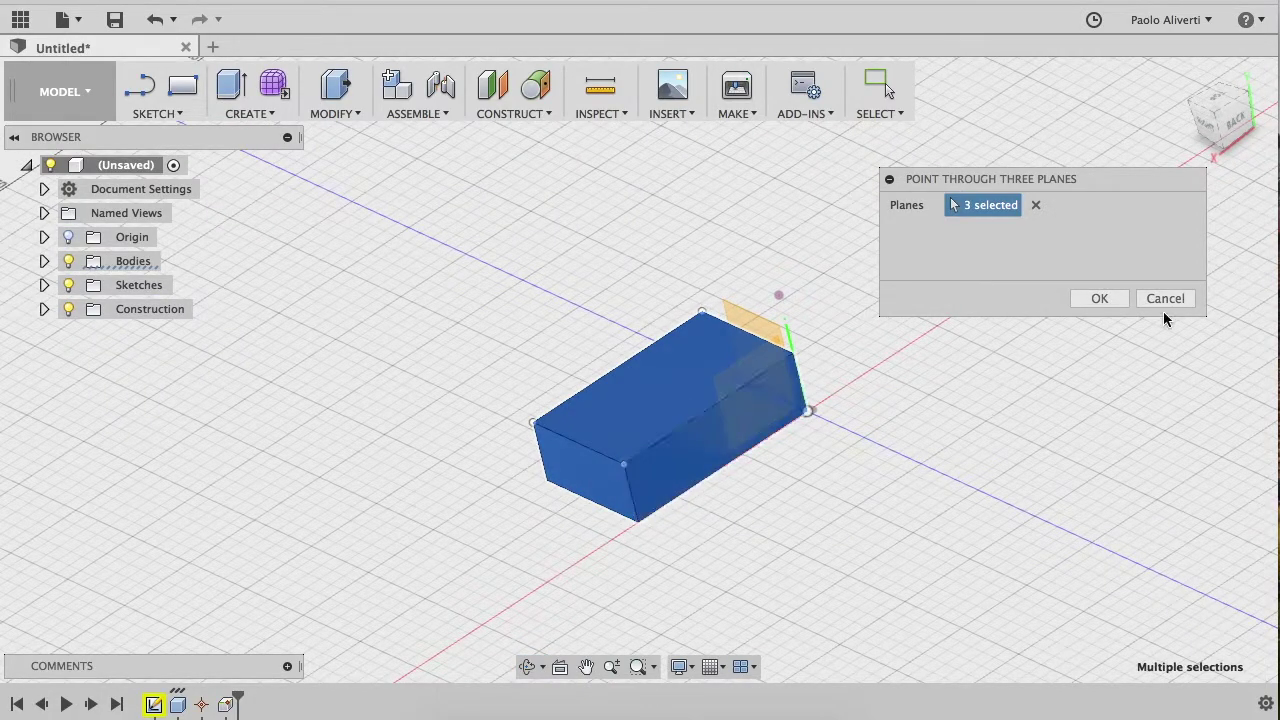
{"action": "left_click", "coordinate": [1099, 300]}
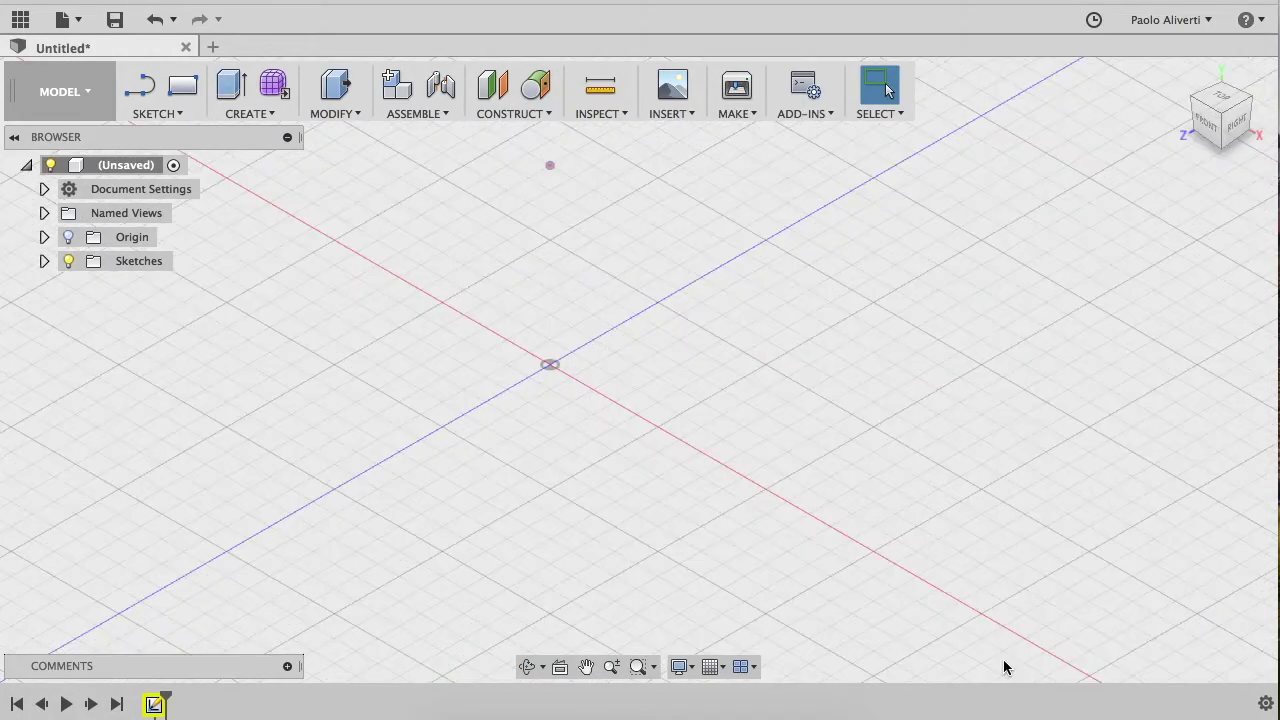
Create a cylinder at the origin on the ground plane, 58.31 mm diameter and 5 mm tall
{"action": "left_click", "coordinate": [263, 114]}
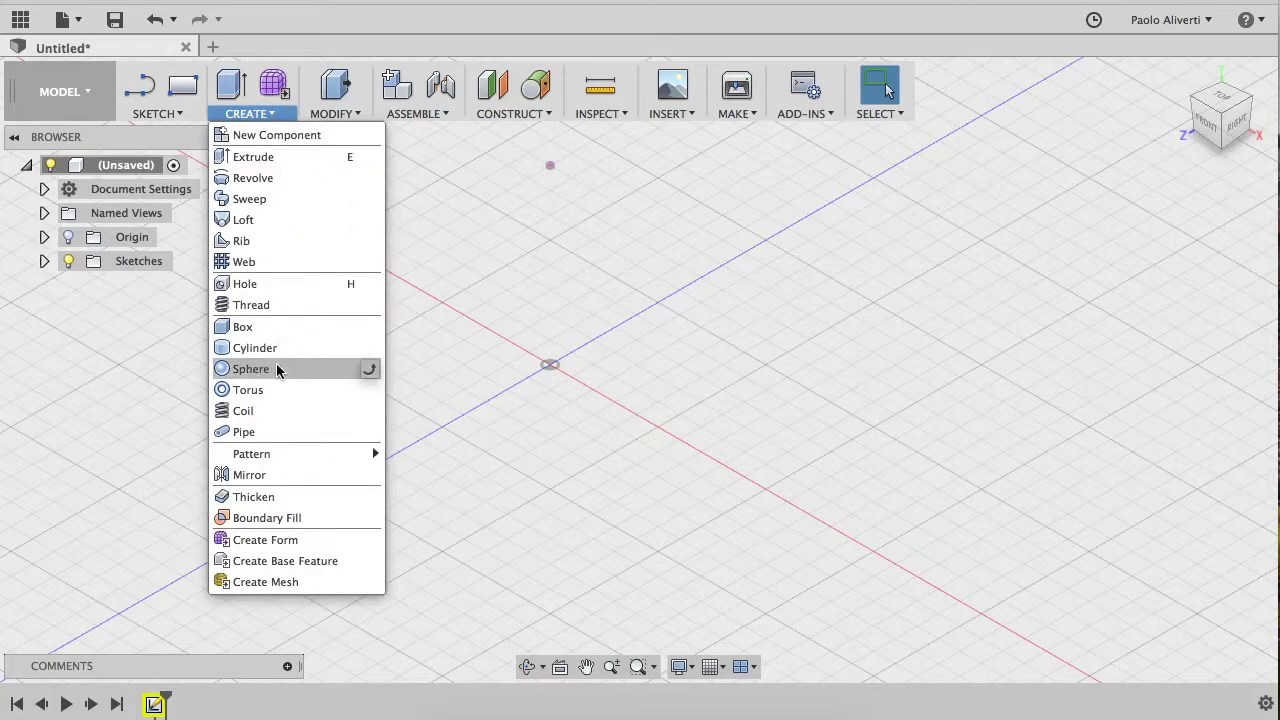
{"action": "left_click", "coordinate": [270, 329]}
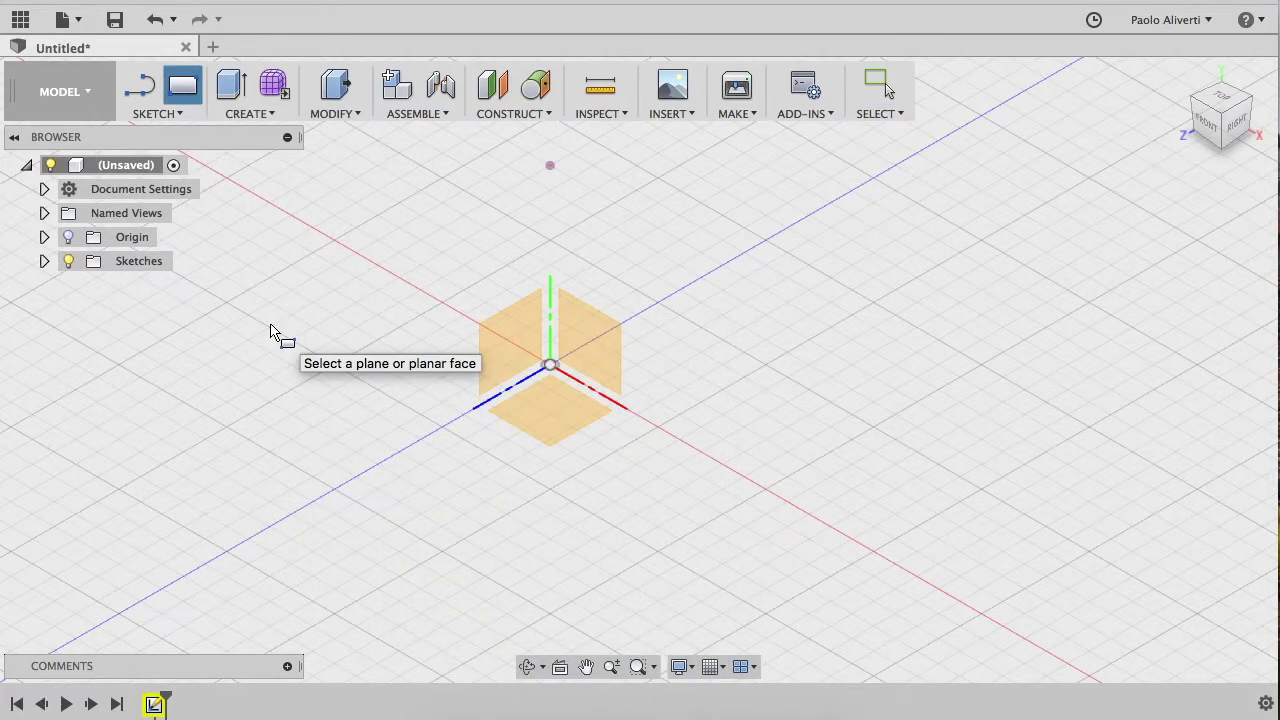
{"action": "key", "text": "Escape"}
{"action": "left_click", "coordinate": [251, 114]}
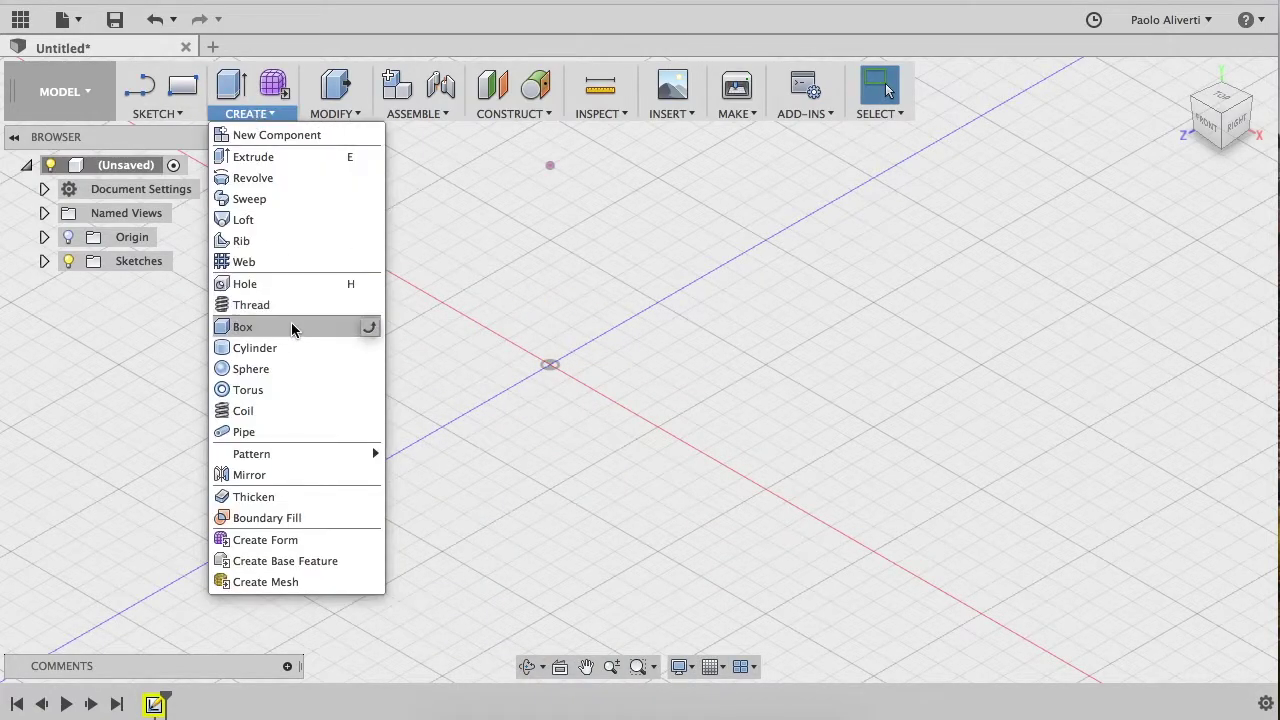
{"action": "left_click", "coordinate": [291, 347]}
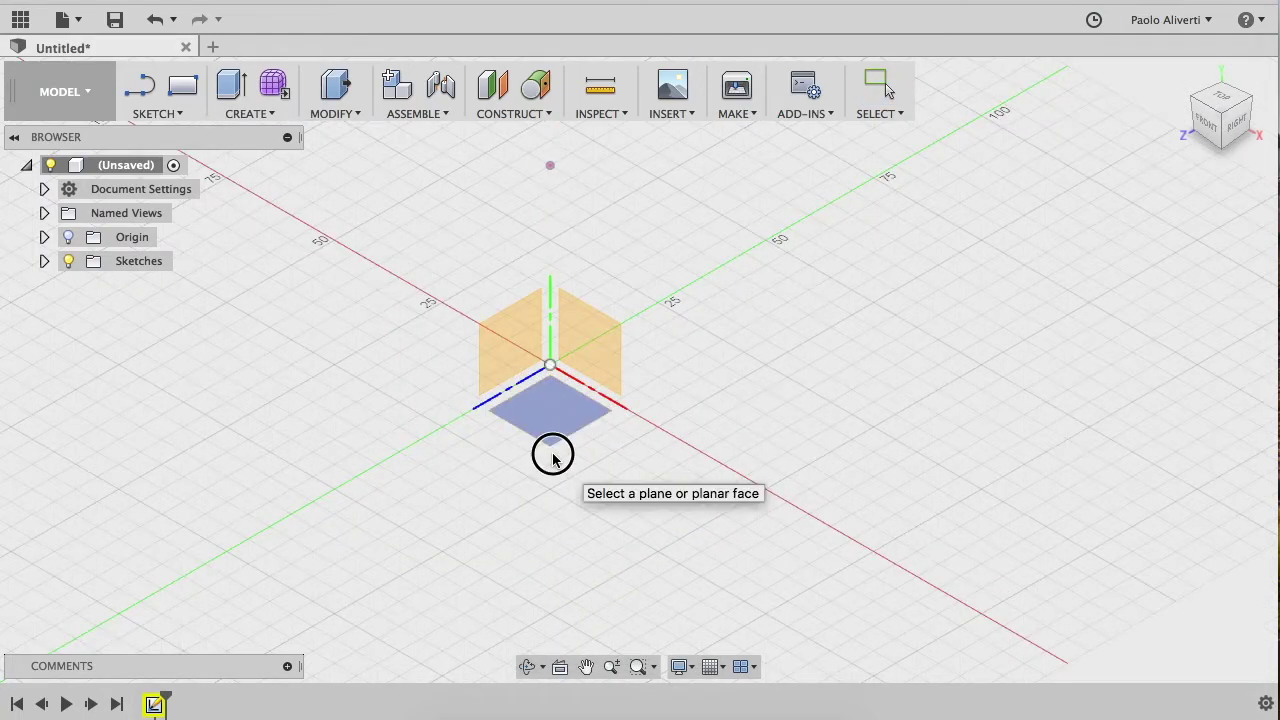
{"action": "left_click", "coordinate": [550, 420]}
{"action": "left_click", "coordinate": [550, 364]}
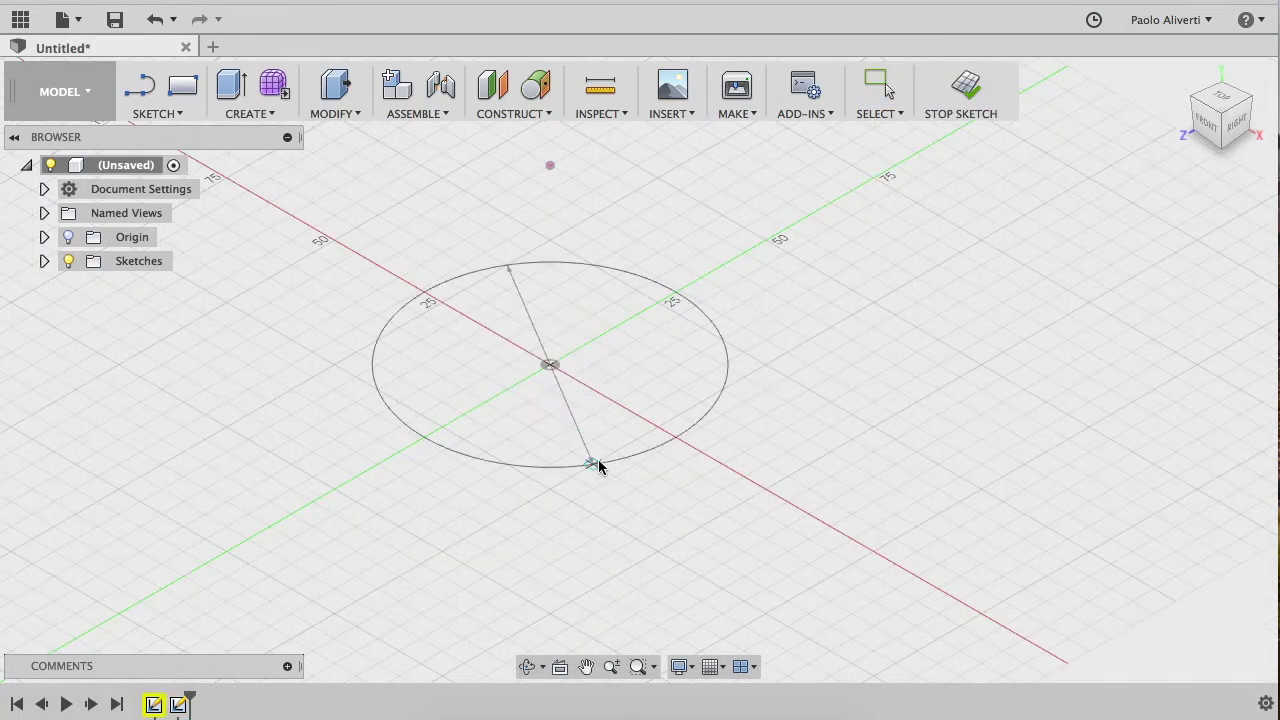
{"action": "left_click", "coordinate": [594, 466]}
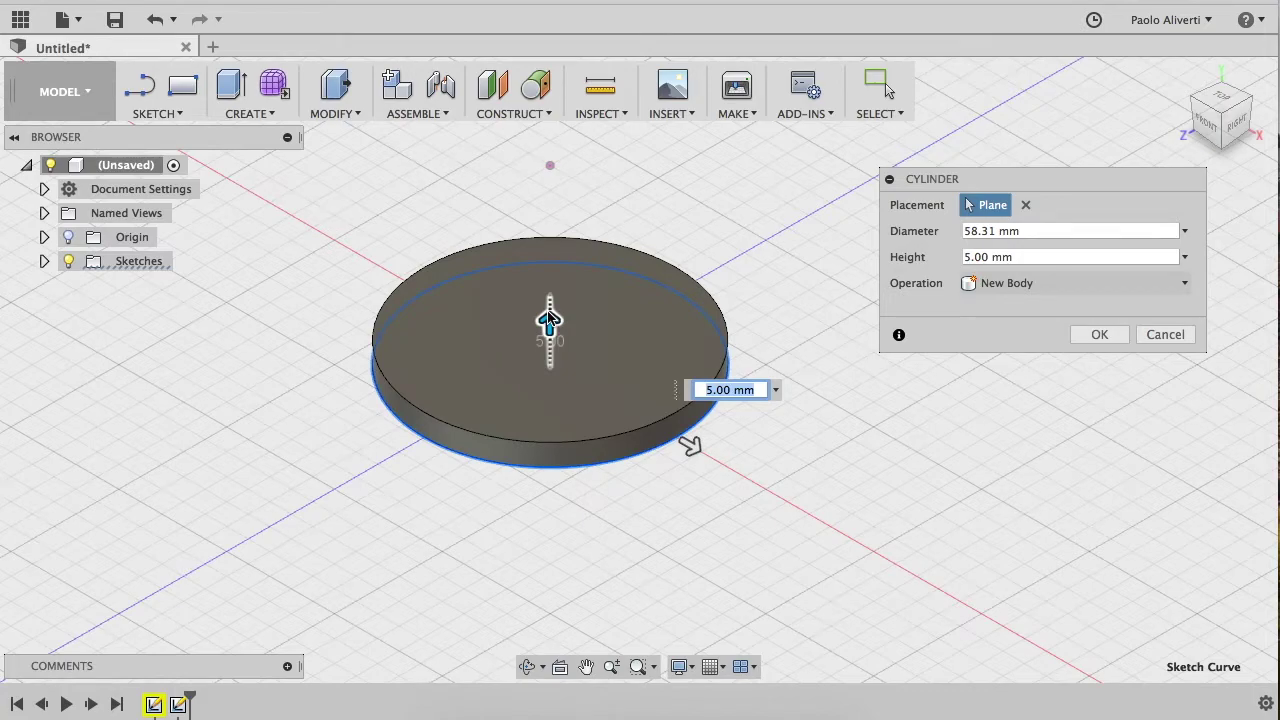
{"action": "key", "text": "Return"}
Add a construction point at the centre of the disc's top circular edge
{"action": "left_click", "coordinate": [522, 117]}
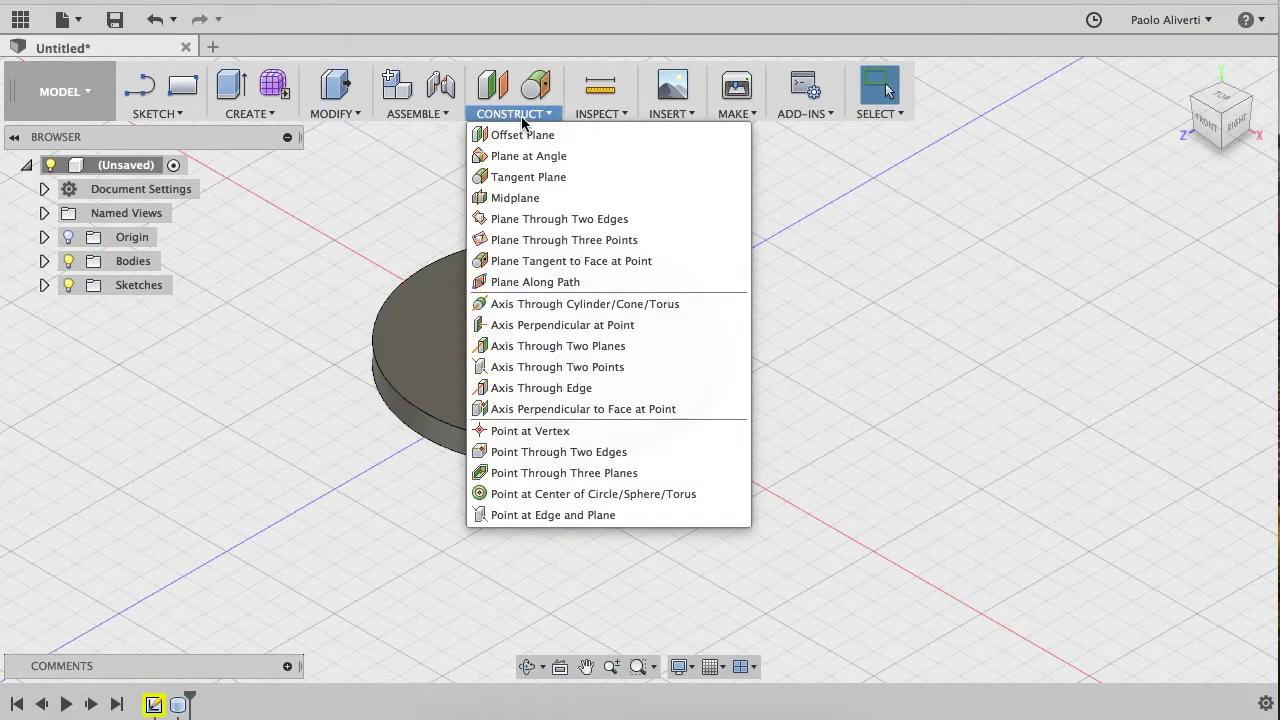
{"action": "left_click", "coordinate": [540, 500]}
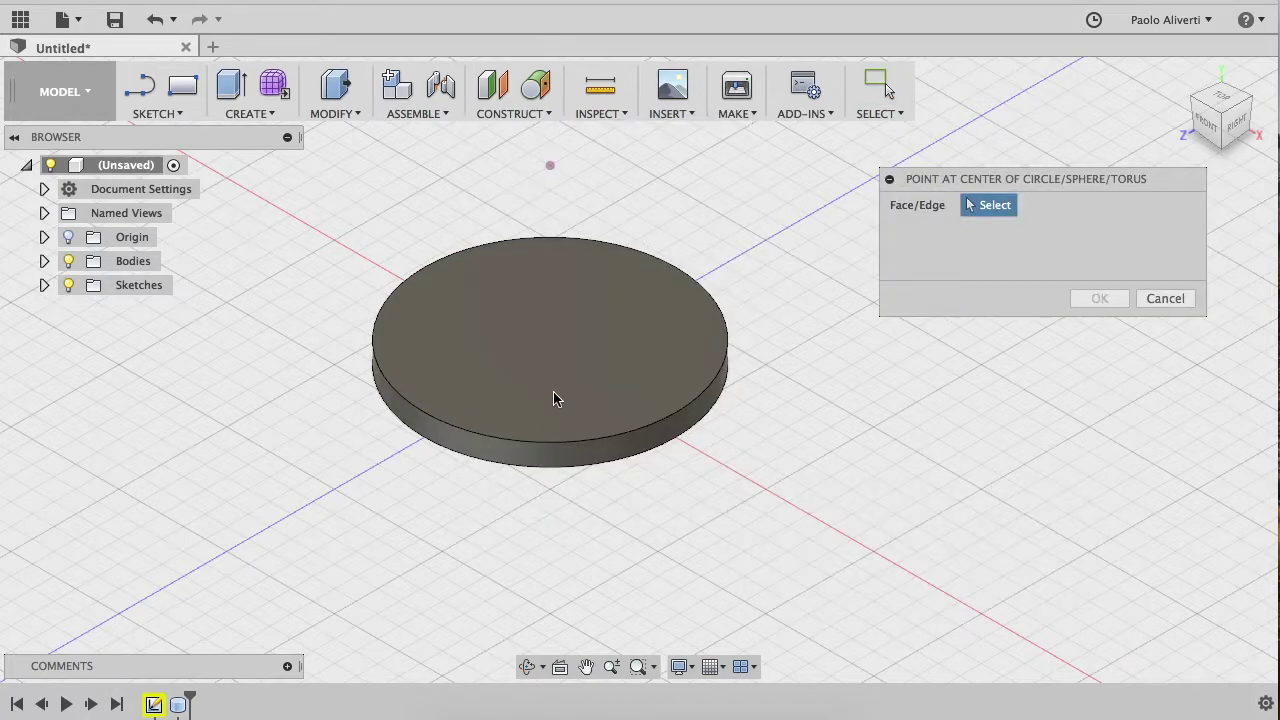
{"action": "left_click", "coordinate": [561, 442]}
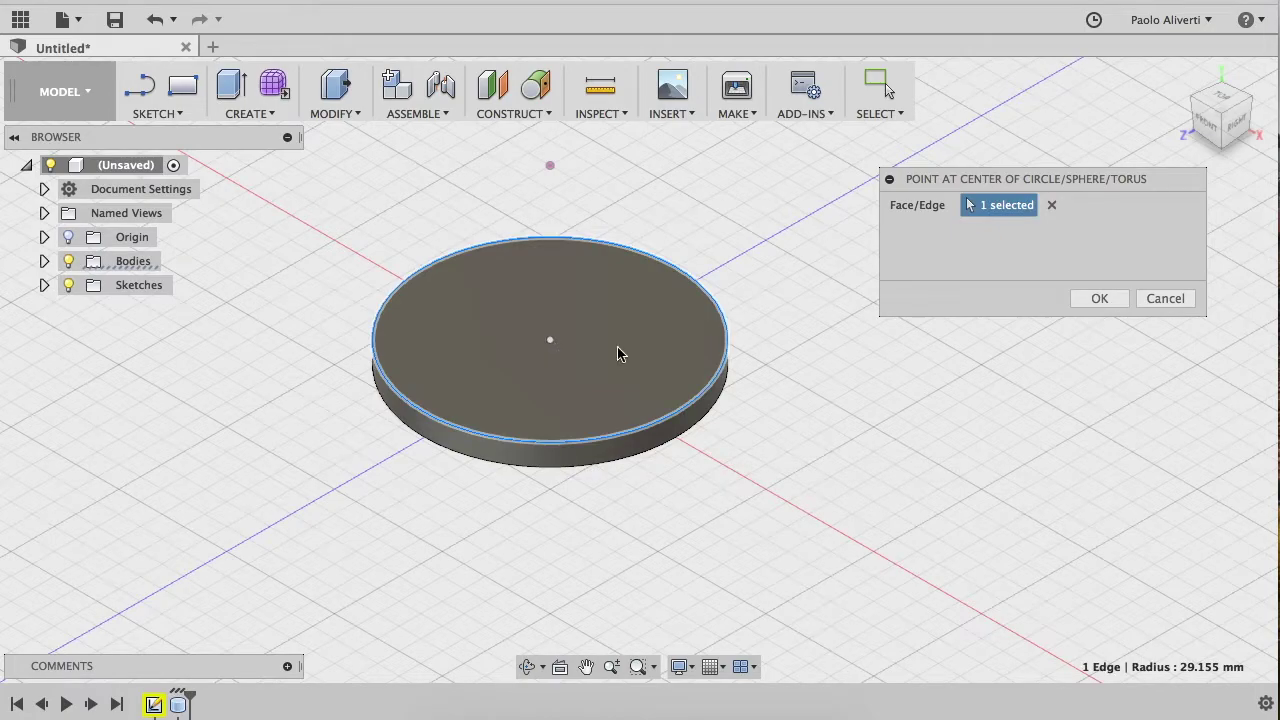
{"action": "left_click", "coordinate": [1119, 299]}
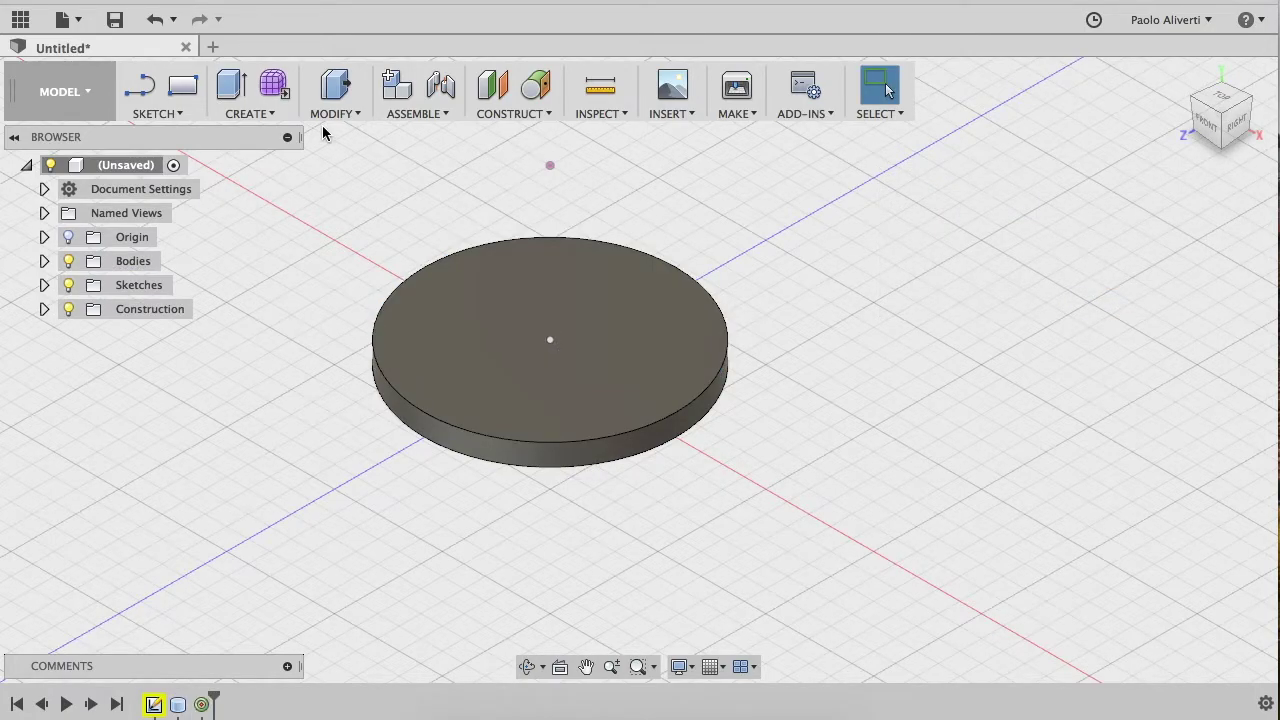
Sketch a centre-diameter circle on the disc's top face around the construction point, then finish the sketch
{"action": "left_click", "coordinate": [268, 114]}
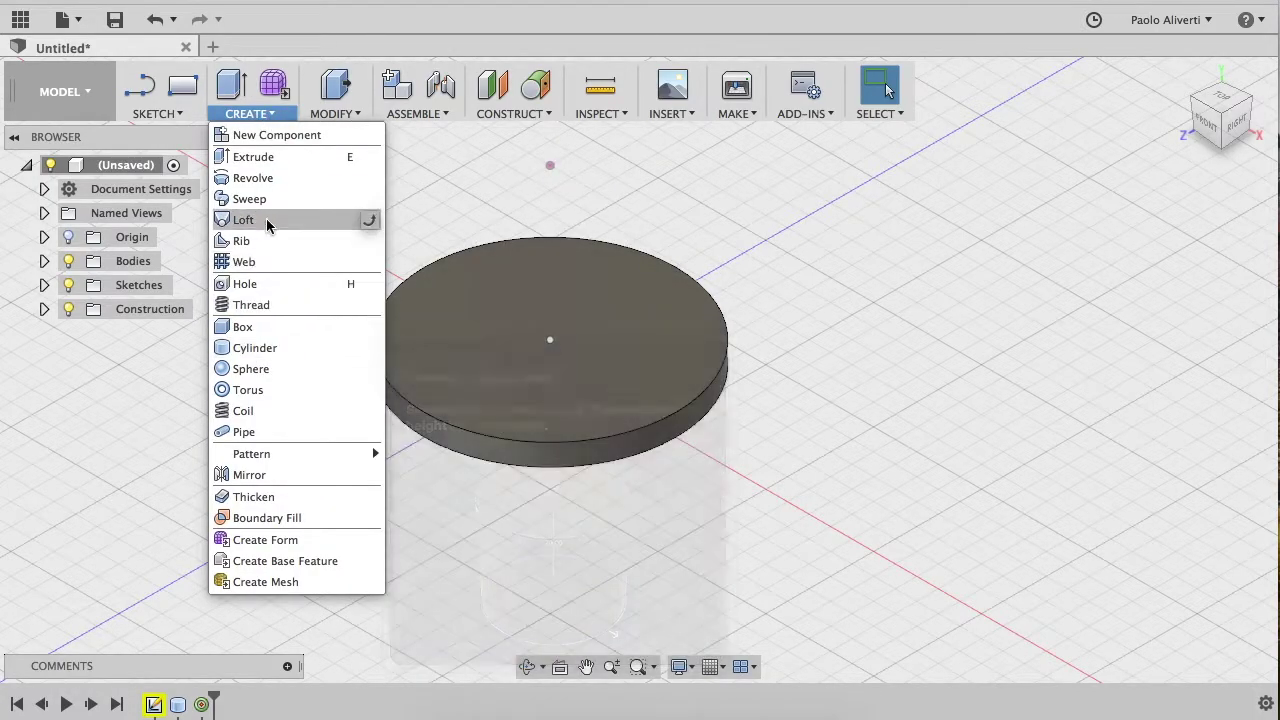
{"action": "left_click", "coordinate": [150, 113]}
{"action": "mouse_move", "coordinate": [162, 240]}
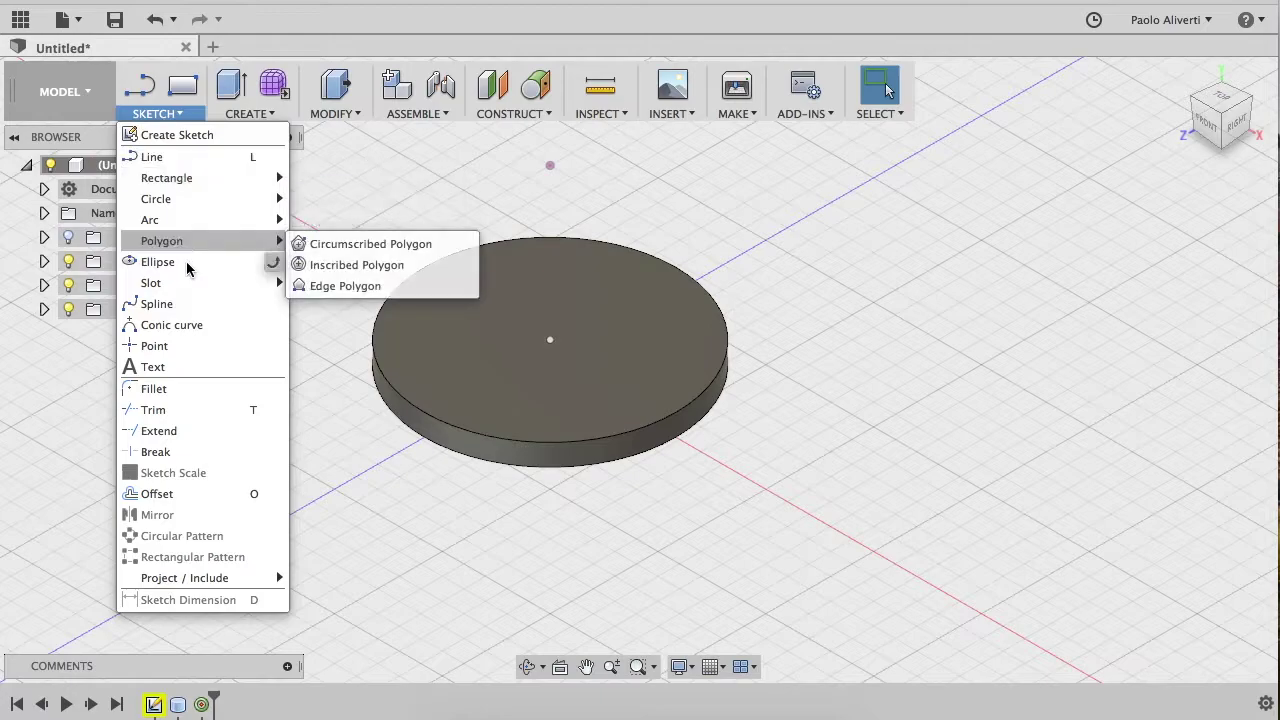
{"action": "left_click", "coordinate": [440, 202]}
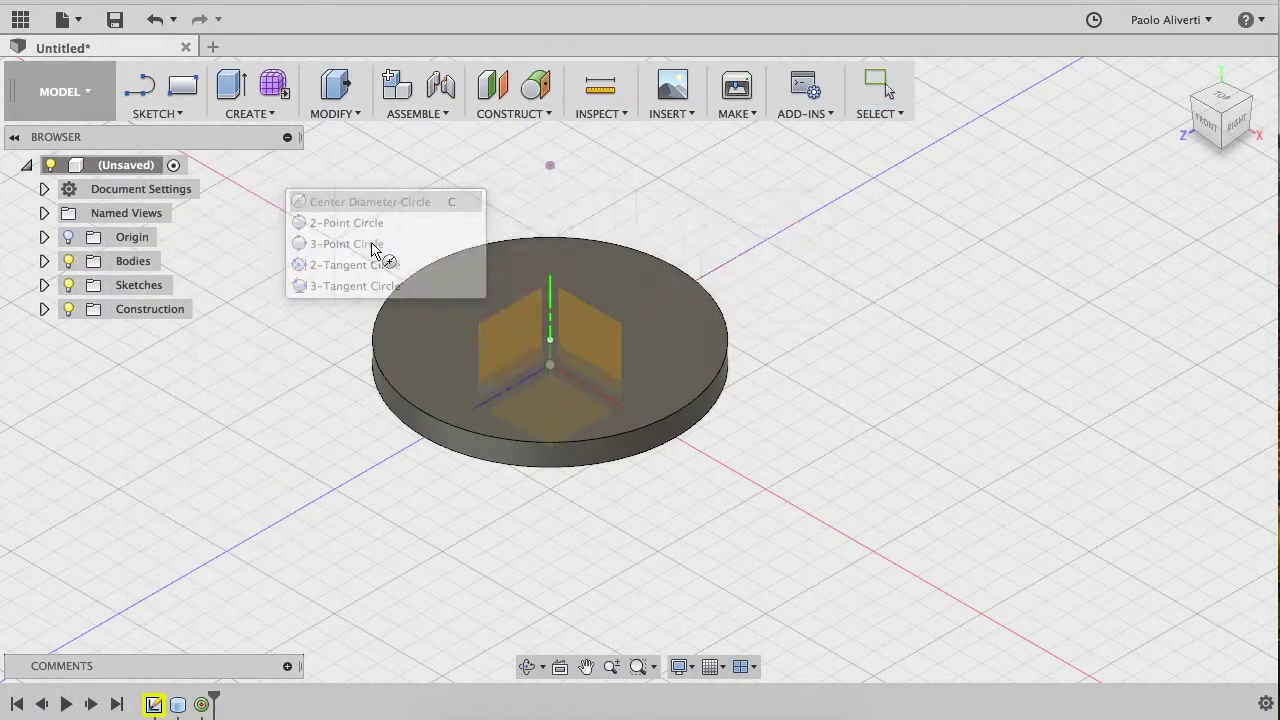
{"action": "left_click", "coordinate": [544, 322]}
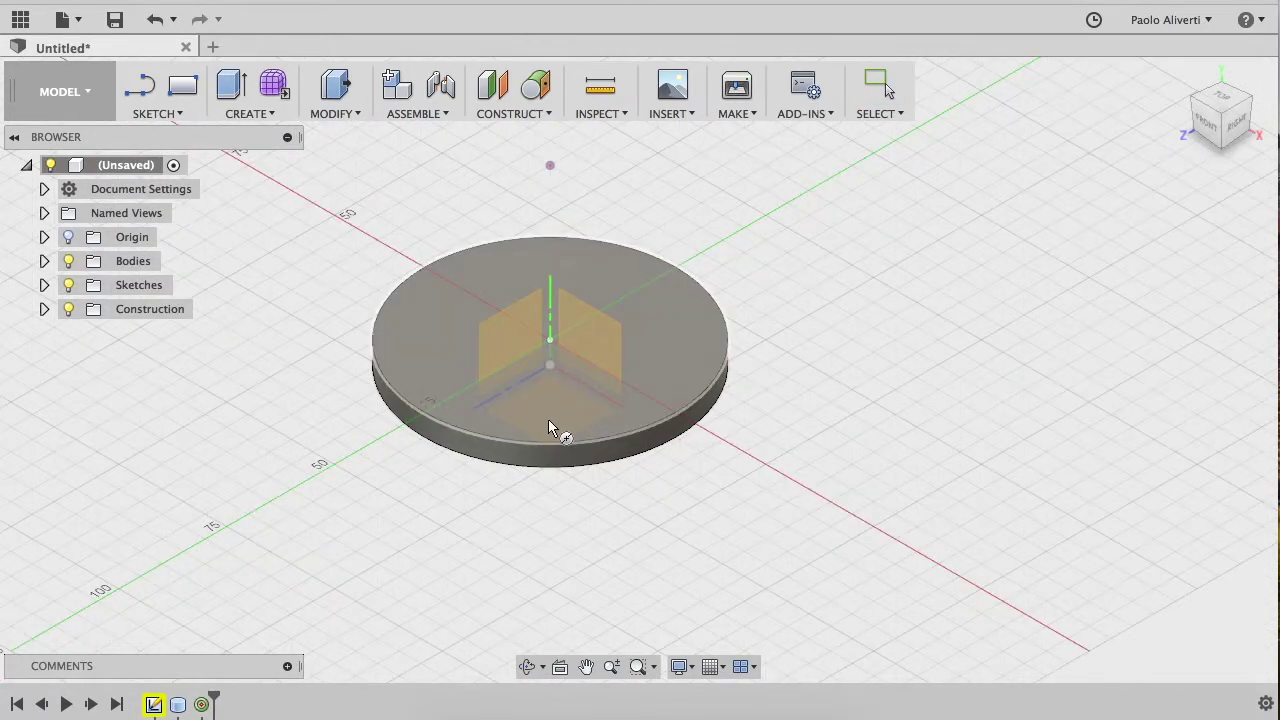
{"action": "left_click", "coordinate": [520, 411]}
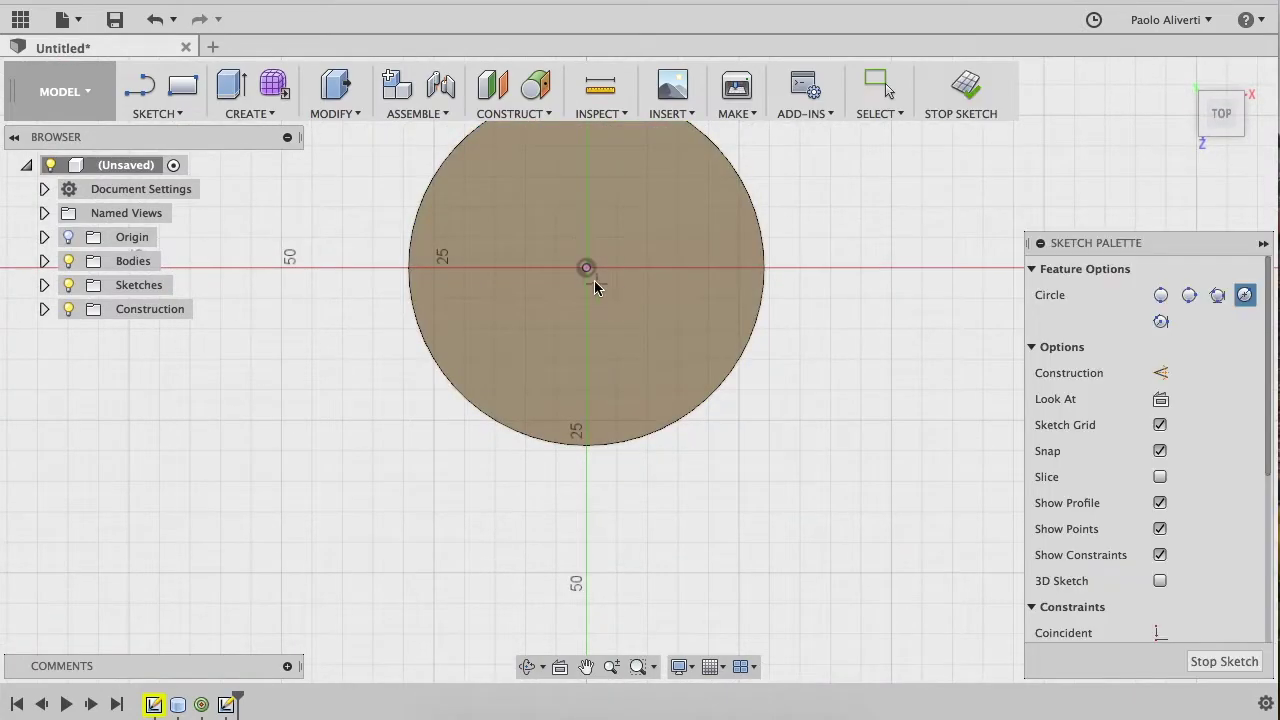
{"action": "left_click", "coordinate": [586, 267]}
{"action": "left_click", "coordinate": [674, 297]}
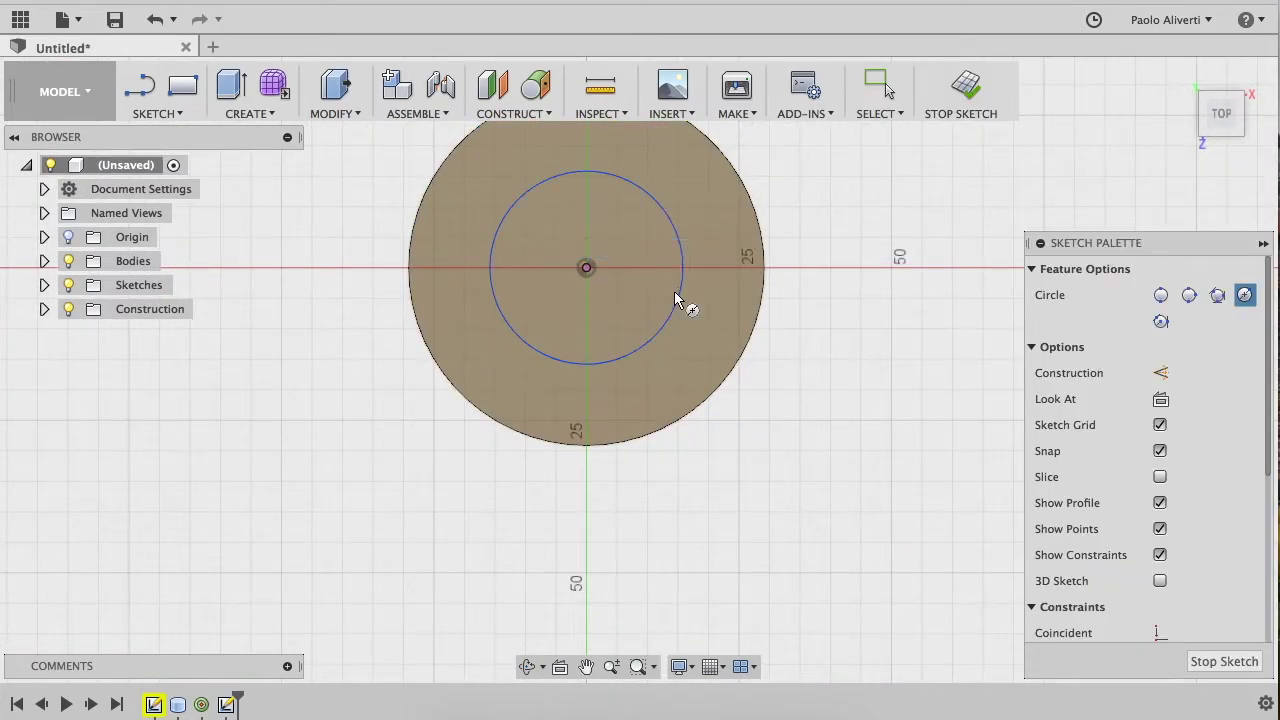
{"action": "left_click", "coordinate": [965, 90]}
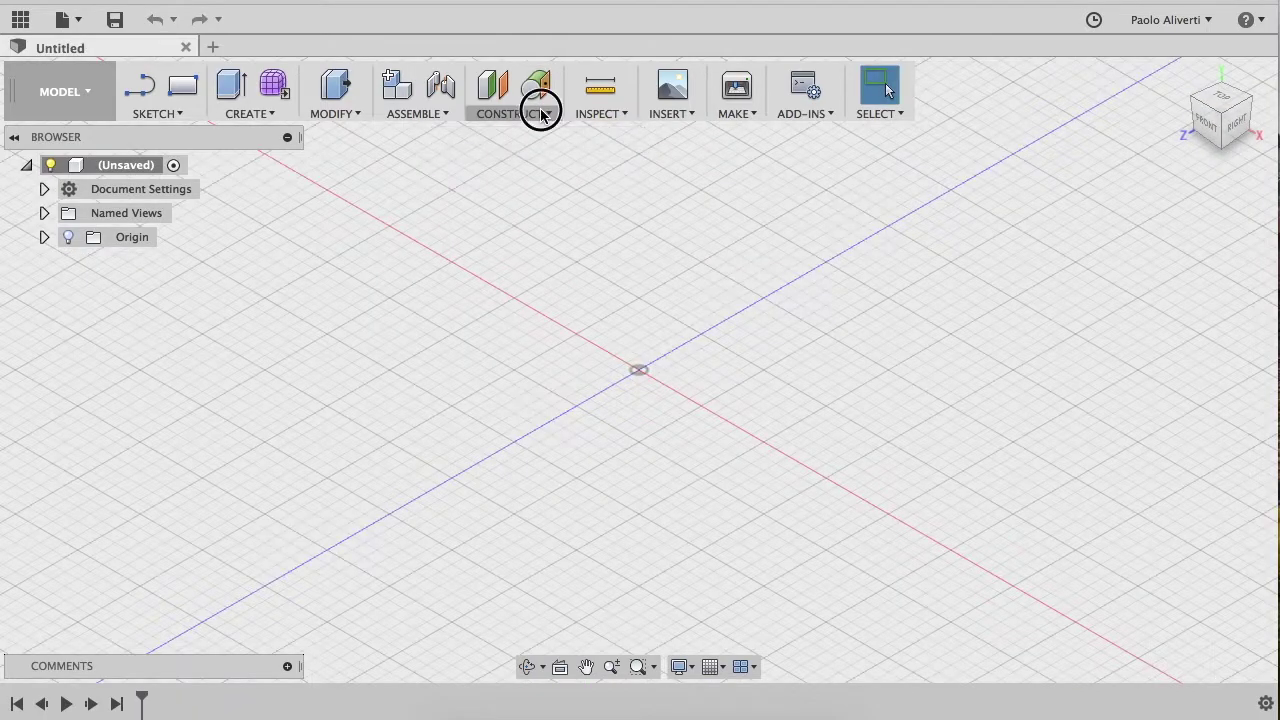
{"action": "left_click", "coordinate": [540, 113]}
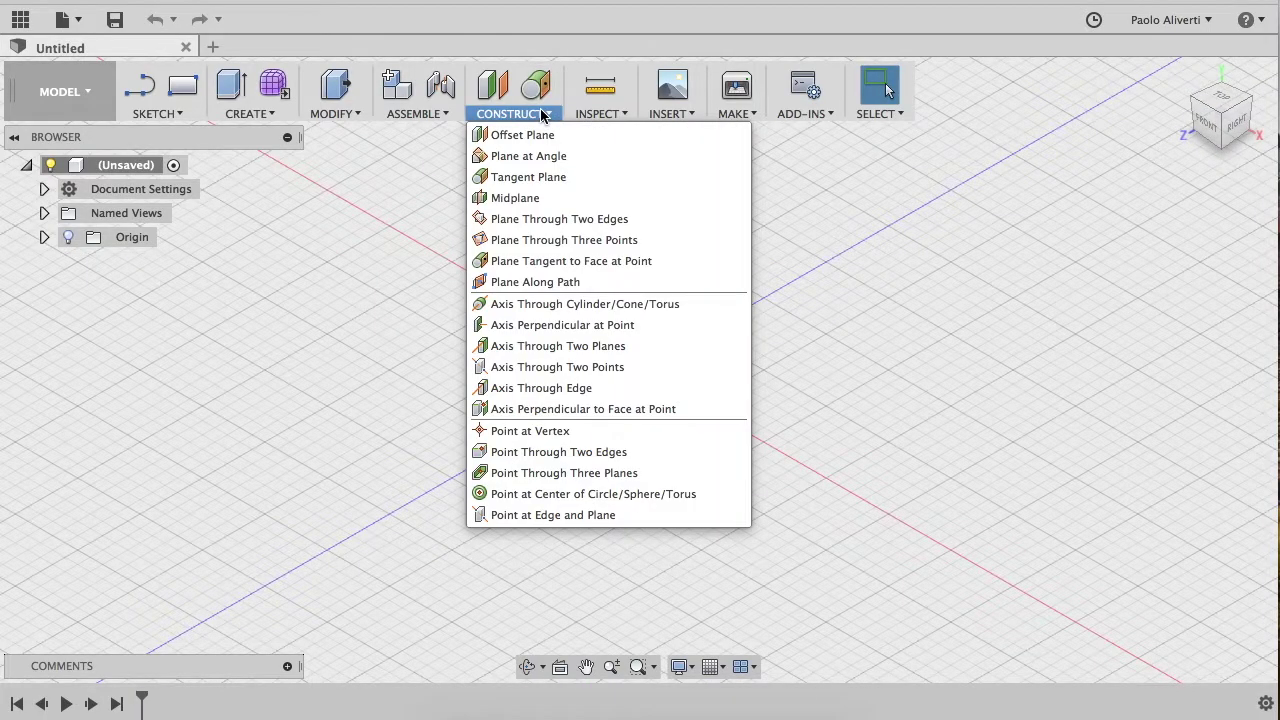